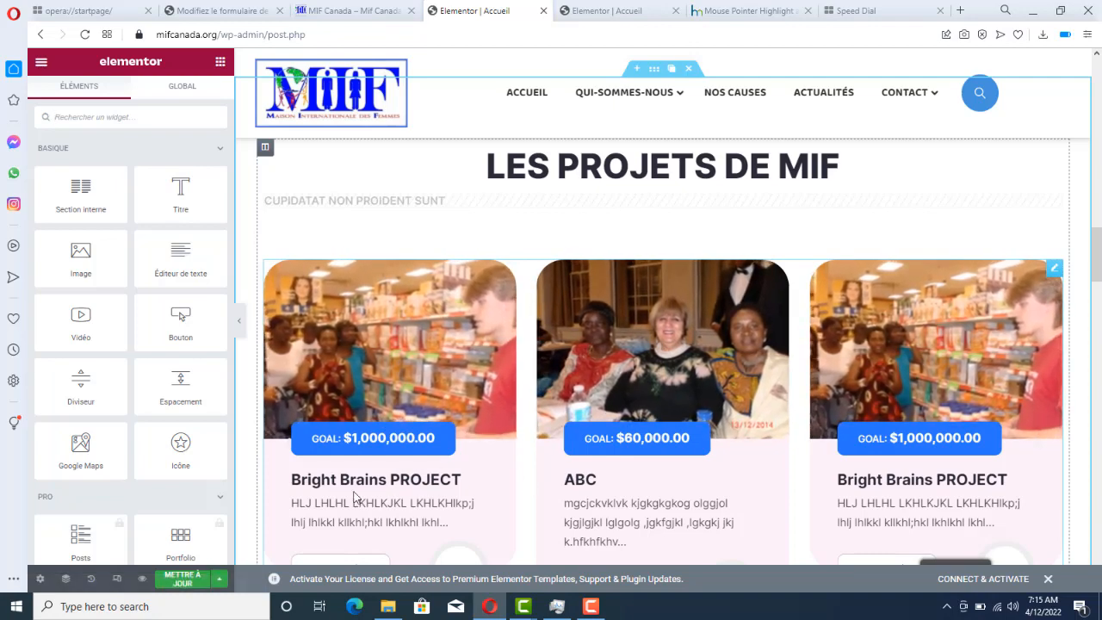
Step: Compare the area around the testimonials section in the Elementor editor with the same part of the live home page
{"action": "left_click_drag", "start_coordinate": [1100, 262], "coordinate": [1100, 318]}
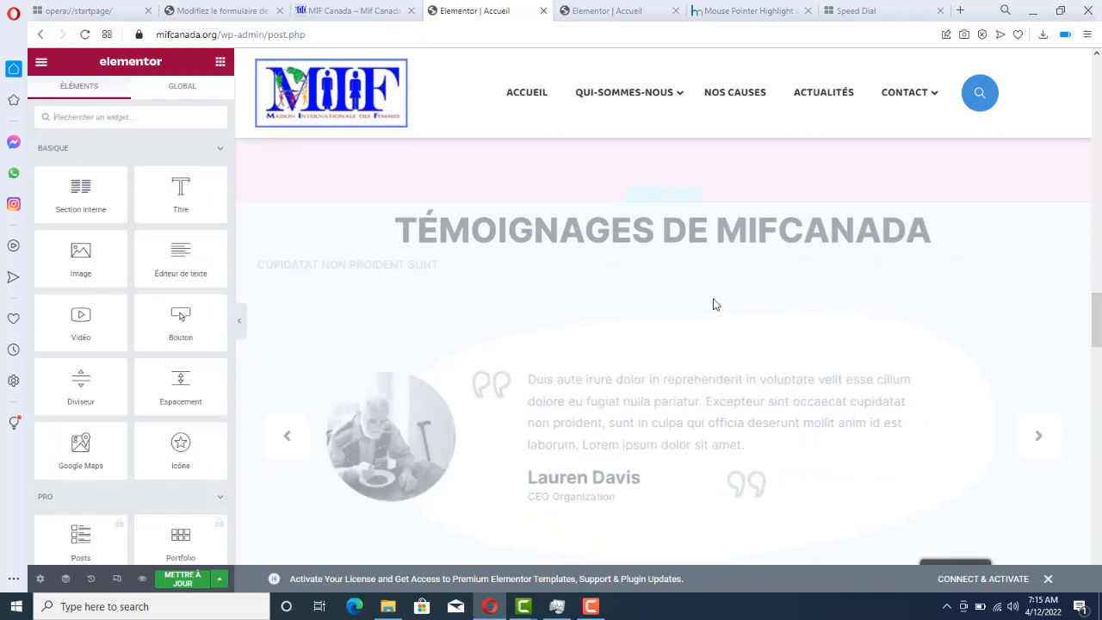
{"action": "mouse_move", "coordinate": [1098, 325]}
{"action": "left_mouse_down"}
{"action": "mouse_move", "coordinate": [1098, 250]}
{"action": "mouse_move", "coordinate": [1099, 320]}
{"action": "left_mouse_up"}
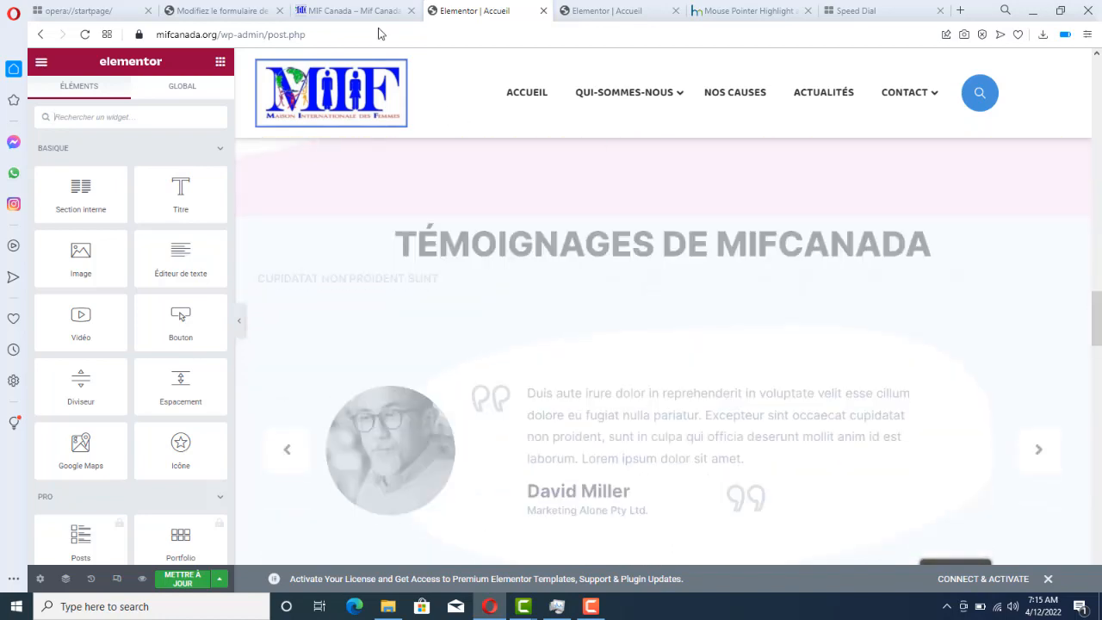
{"action": "left_click", "coordinate": [347, 10]}
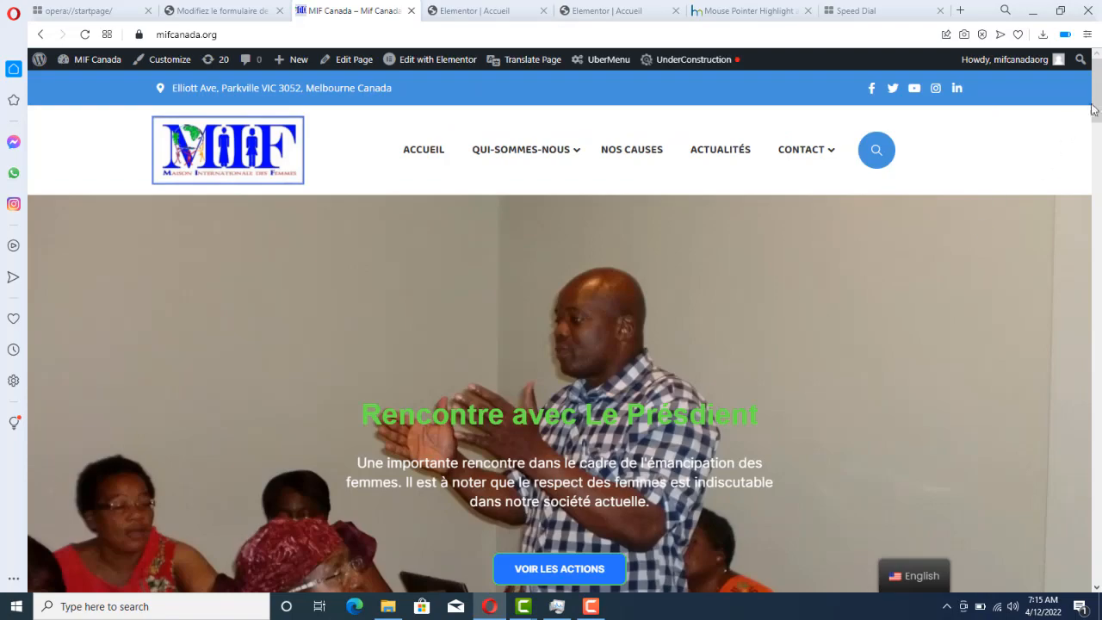
{"action": "left_click_drag", "start_coordinate": [1098, 110], "coordinate": [1100, 384]}
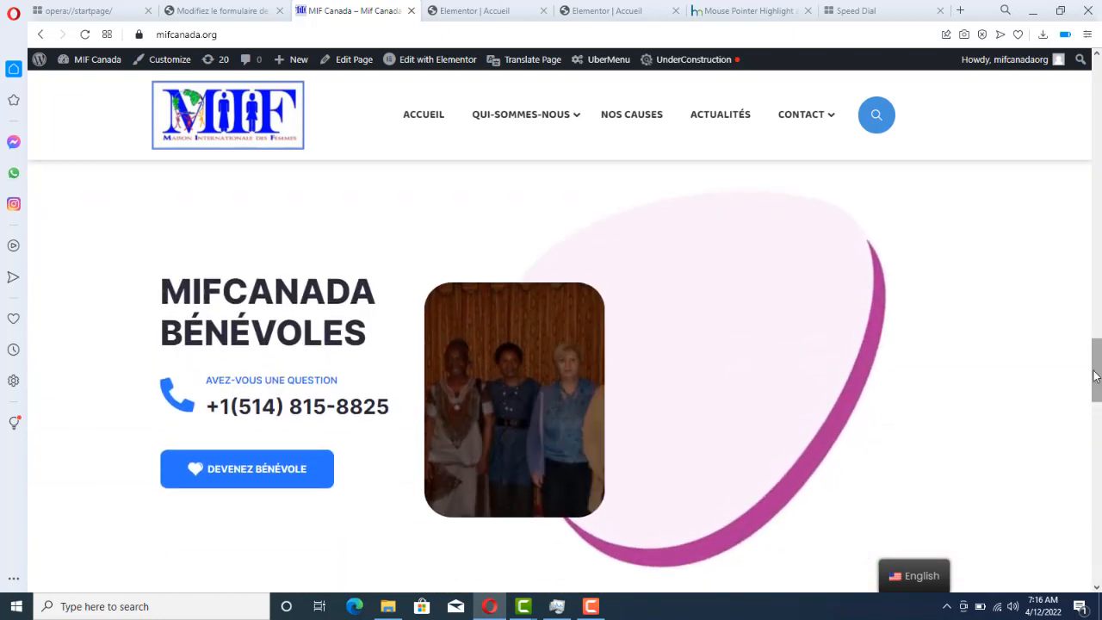
{"action": "left_click", "coordinate": [477, 12]}
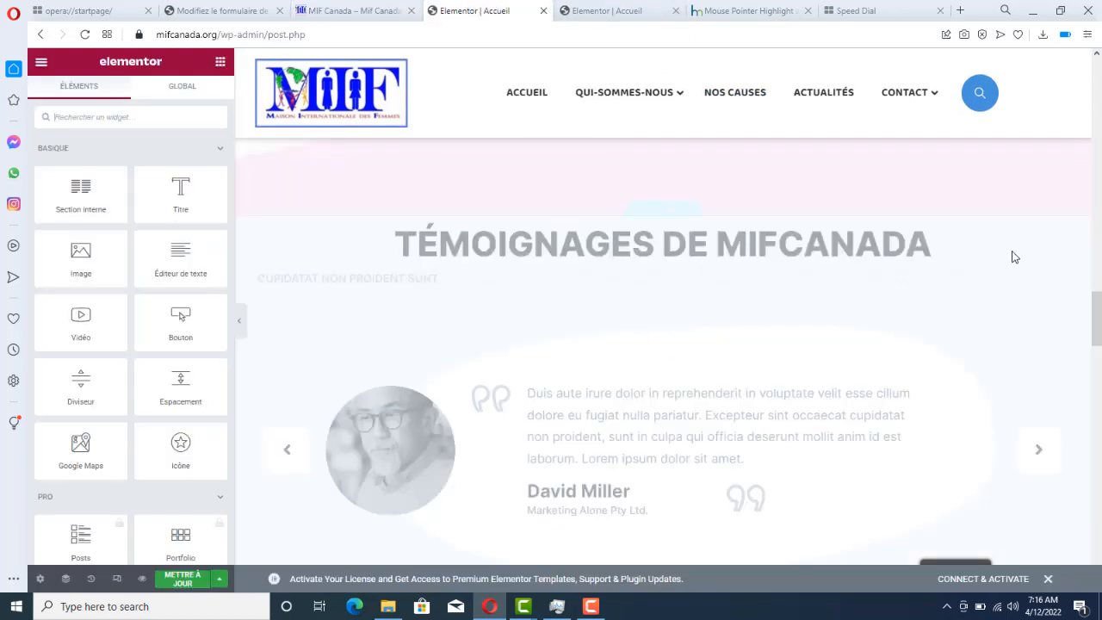
{"action": "mouse_move", "coordinate": [1099, 335]}
{"action": "left_mouse_down"}
{"action": "mouse_move", "coordinate": [1099, 360]}
{"action": "mouse_move", "coordinate": [1099, 311]}
{"action": "mouse_move", "coordinate": [1099, 344]}
{"action": "left_mouse_up"}
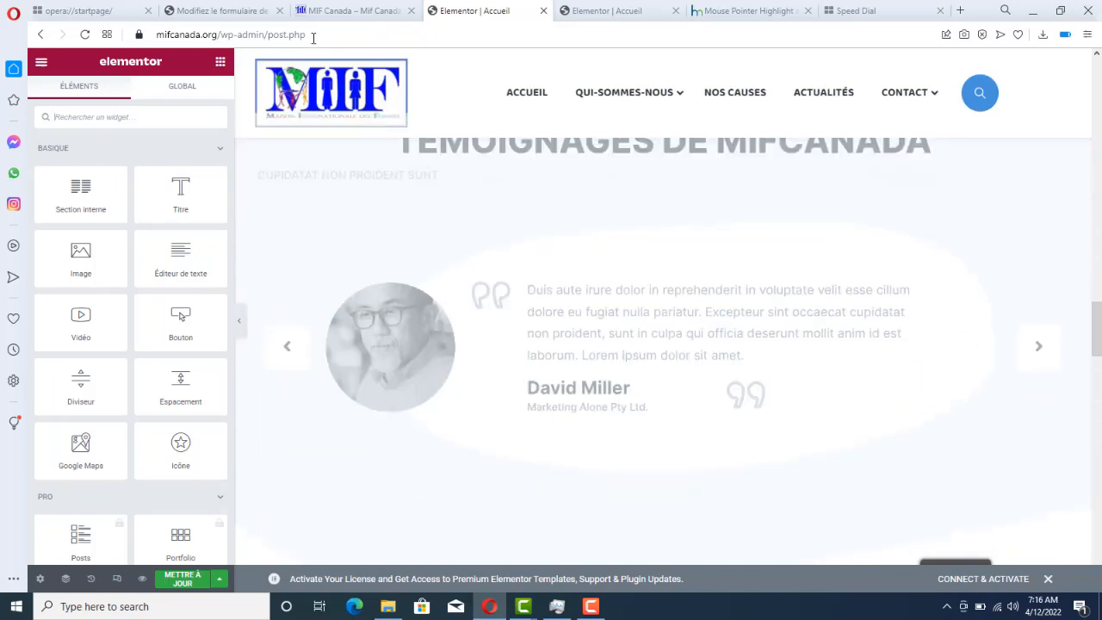
{"action": "left_click", "coordinate": [342, 12]}
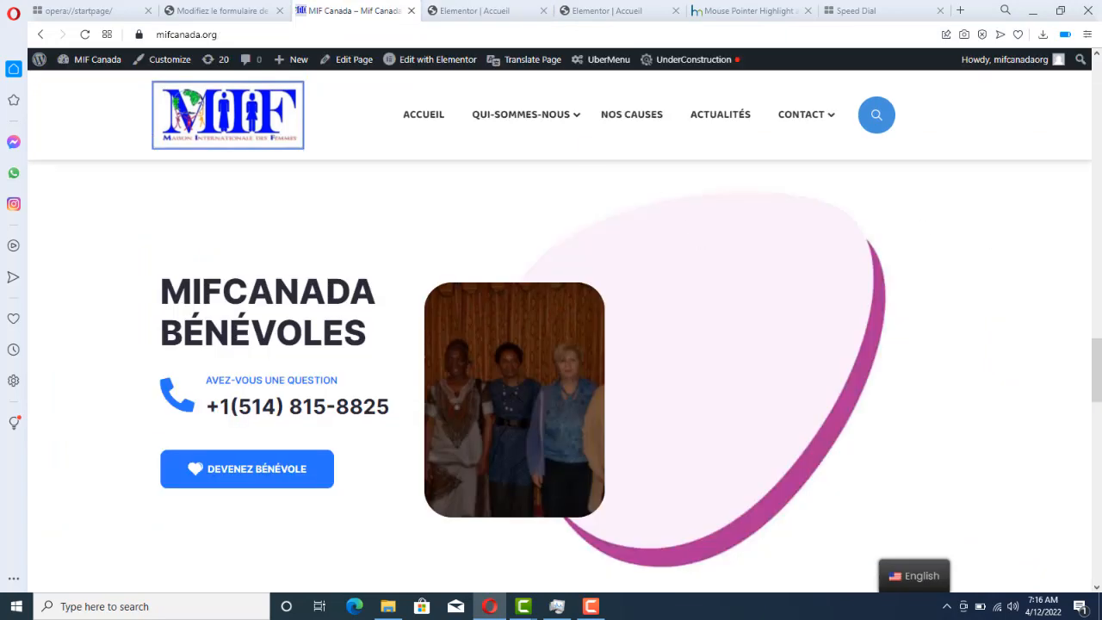
{"action": "left_click_drag", "start_coordinate": [1099, 353], "coordinate": [1099, 320]}
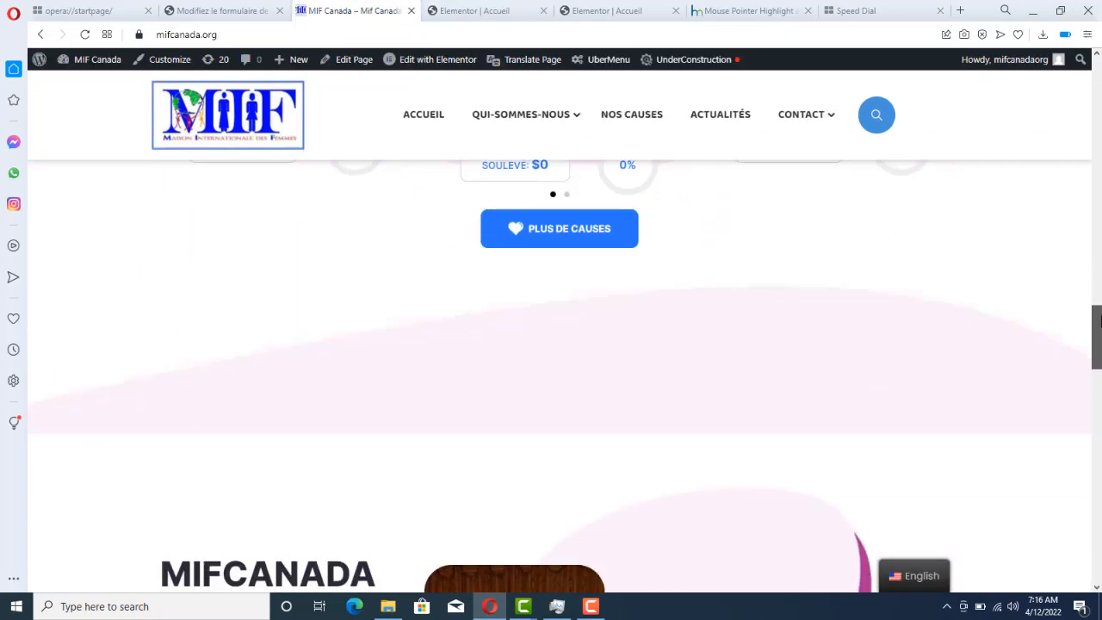
{"action": "left_click", "coordinate": [475, 13]}
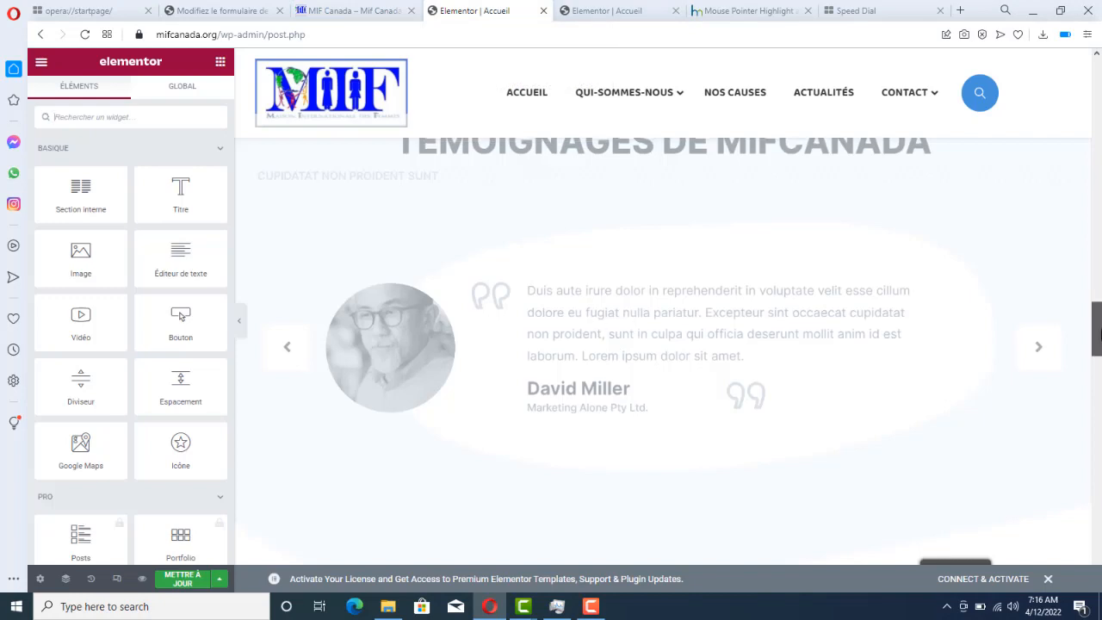
Step: Turn off hiding on desktop, tablet and mobile for the "Témoignages de Mifcanada" section
{"action": "mouse_move", "coordinate": [1100, 315]}
{"action": "left_mouse_down"}
{"action": "mouse_move", "coordinate": [1099, 334]}
{"action": "mouse_move", "coordinate": [1099, 301]}
{"action": "left_mouse_up"}
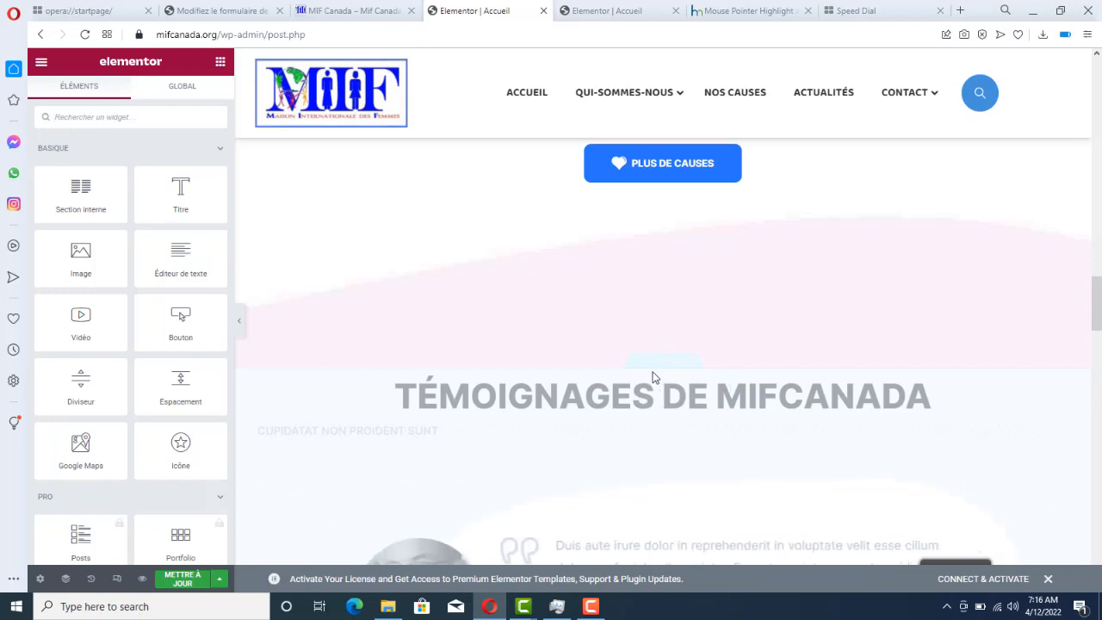
{"action": "left_click", "coordinate": [656, 369]}
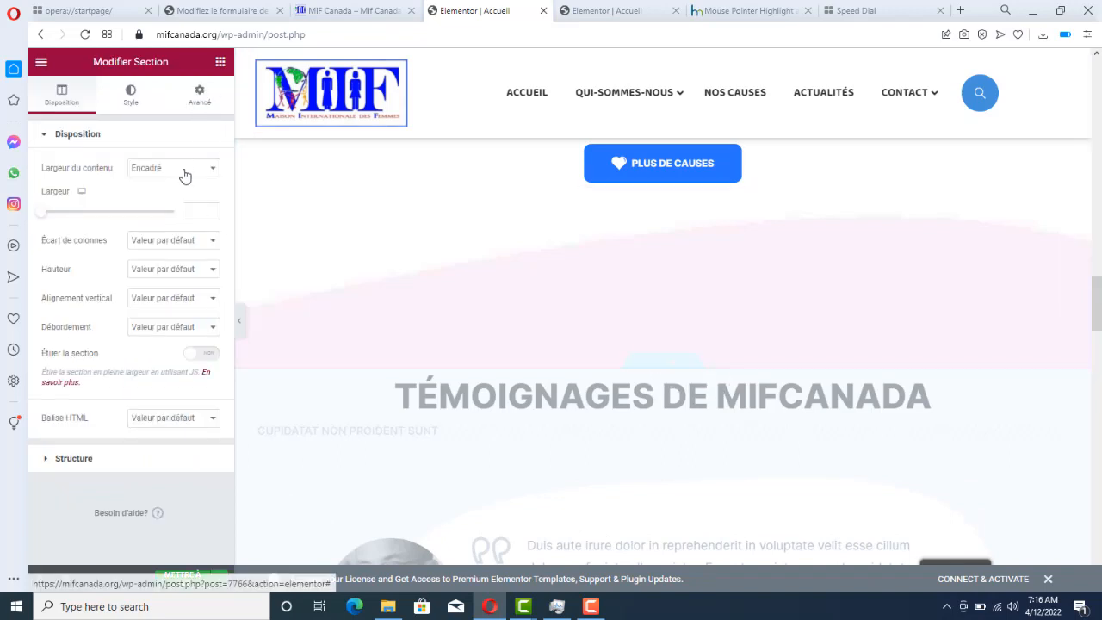
{"action": "left_click", "coordinate": [204, 106]}
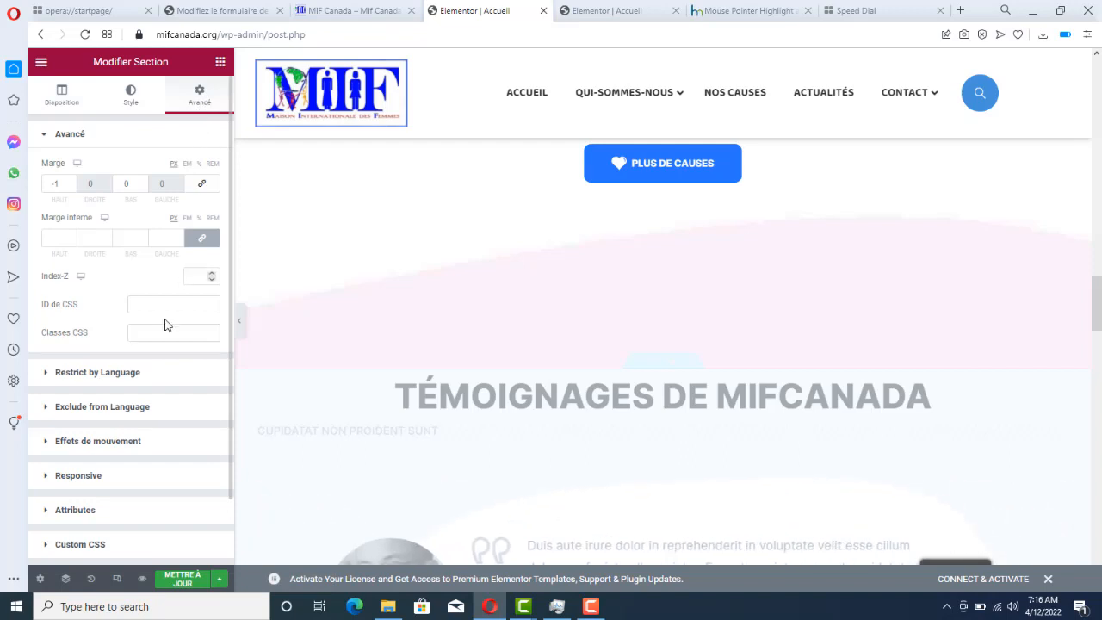
{"action": "left_click", "coordinate": [168, 485]}
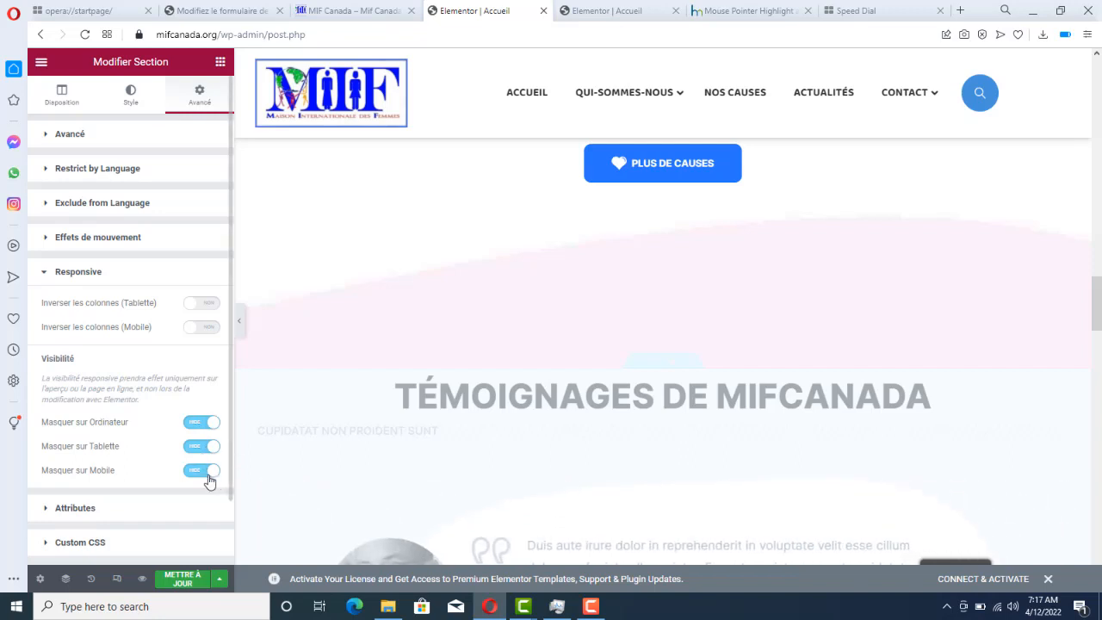
{"action": "left_click", "coordinate": [198, 422]}
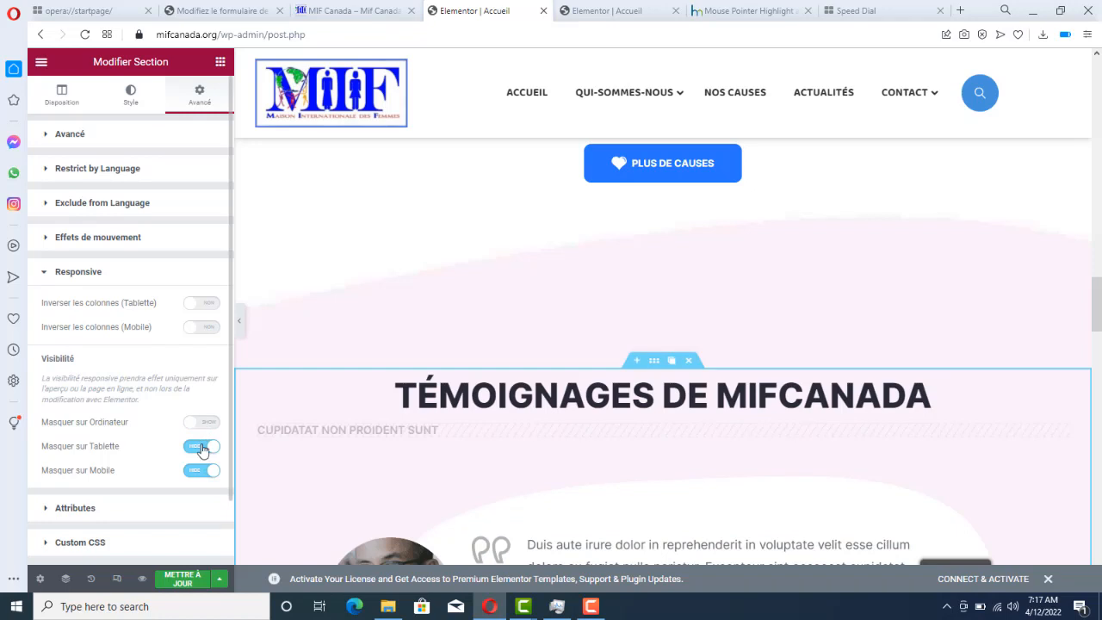
{"action": "left_click", "coordinate": [201, 446]}
{"action": "left_click", "coordinate": [202, 471]}
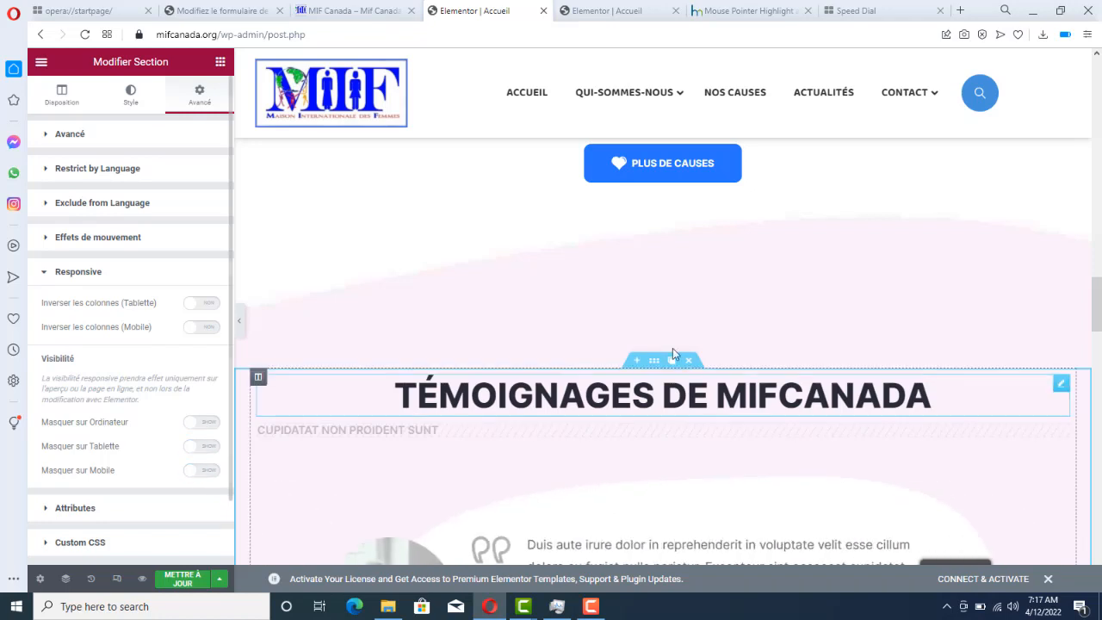
Step: Open the testimonial carousel's first slide for editing and select its content text
{"action": "mouse_move", "coordinate": [1095, 308]}
{"action": "left_mouse_down"}
{"action": "mouse_move", "coordinate": [1097, 362]}
{"action": "mouse_move", "coordinate": [1099, 262]}
{"action": "mouse_move", "coordinate": [1097, 323]}
{"action": "left_mouse_up"}
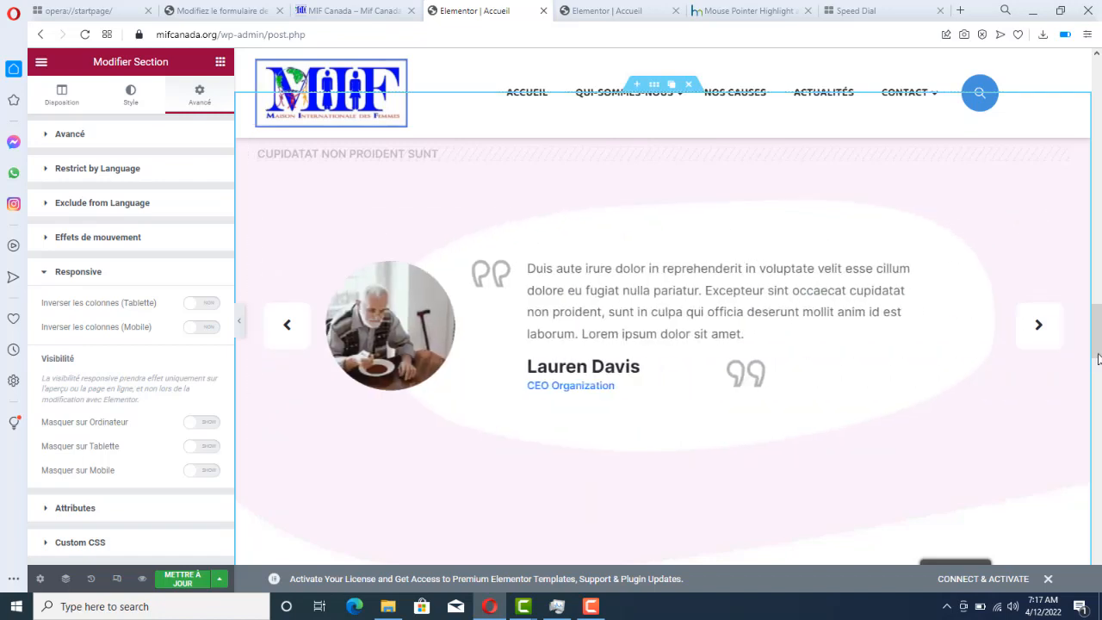
{"action": "left_click_drag", "start_coordinate": [1100, 358], "coordinate": [1100, 349]}
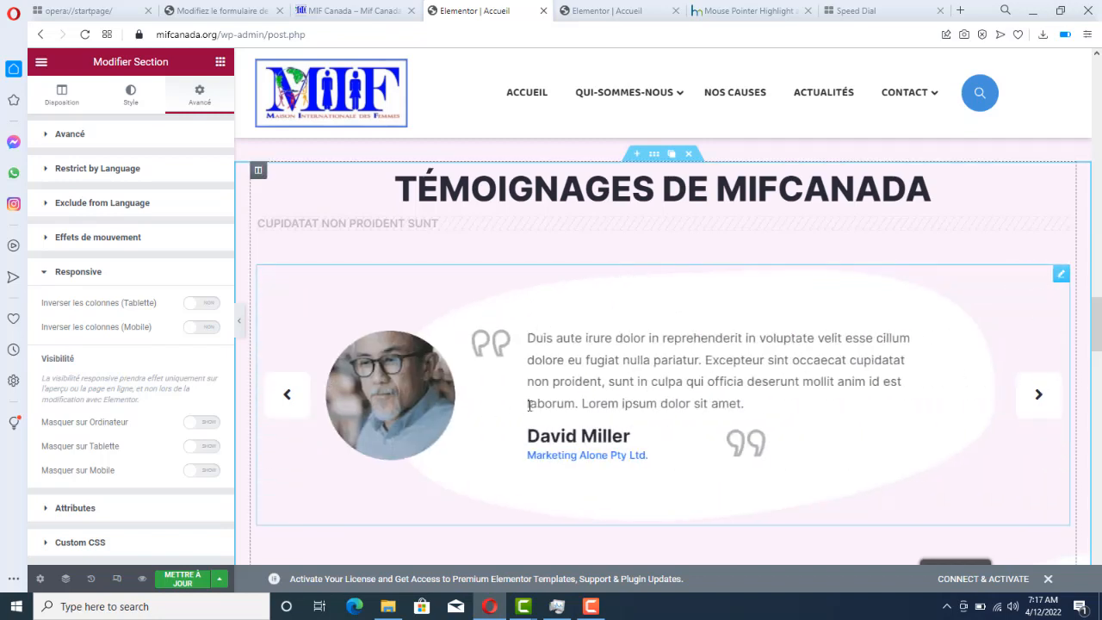
{"action": "left_click", "coordinate": [1061, 274]}
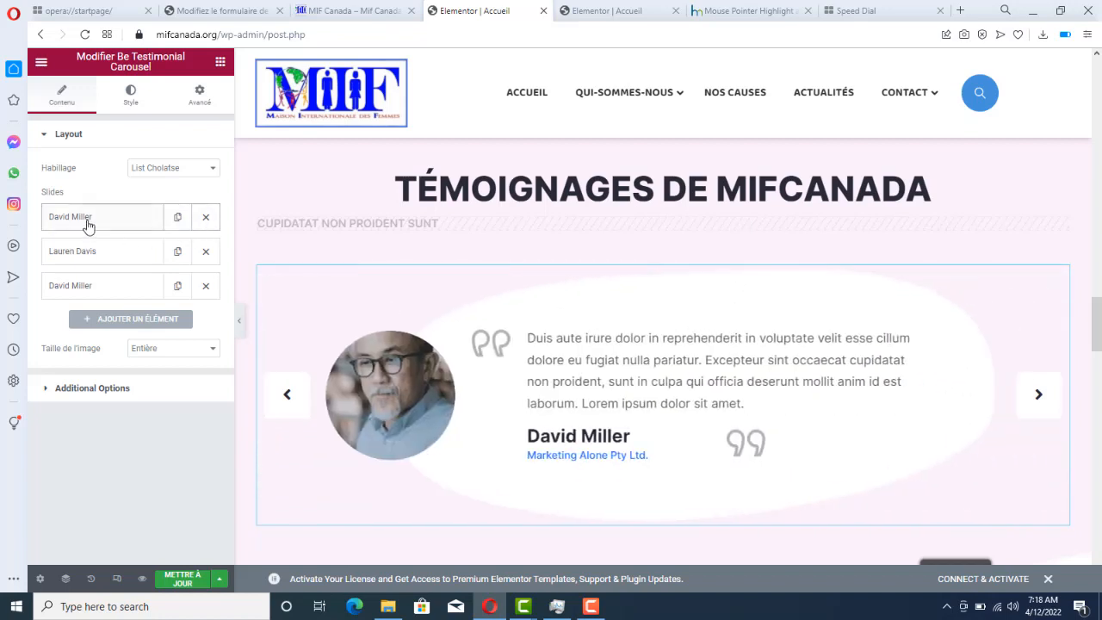
{"action": "left_click", "coordinate": [87, 225]}
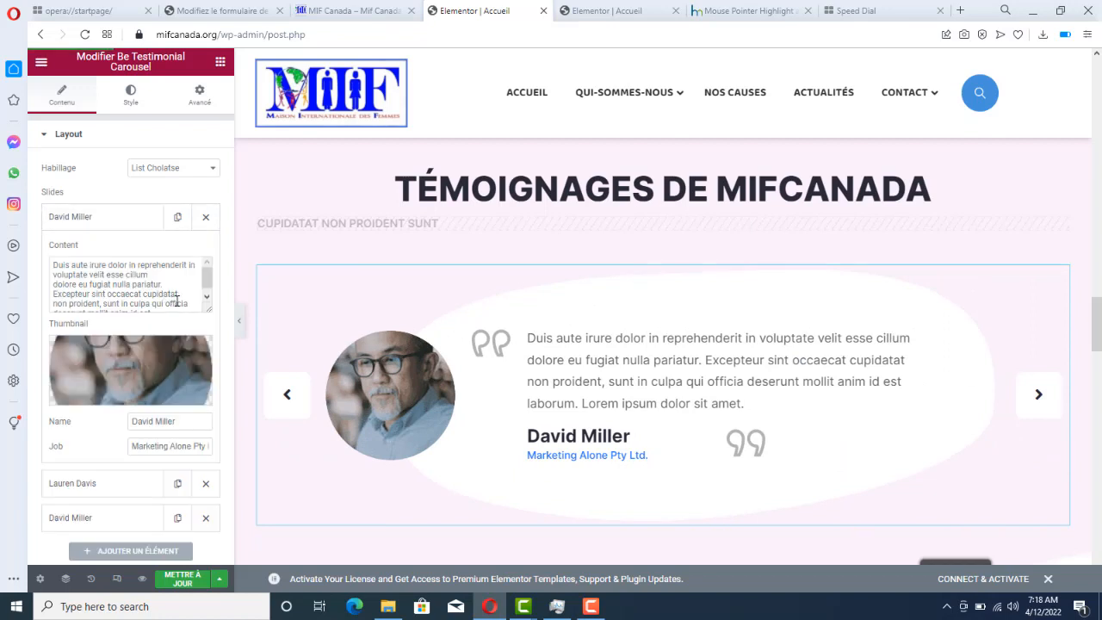
{"action": "left_click_drag", "start_coordinate": [184, 303], "coordinate": [12, 249]}
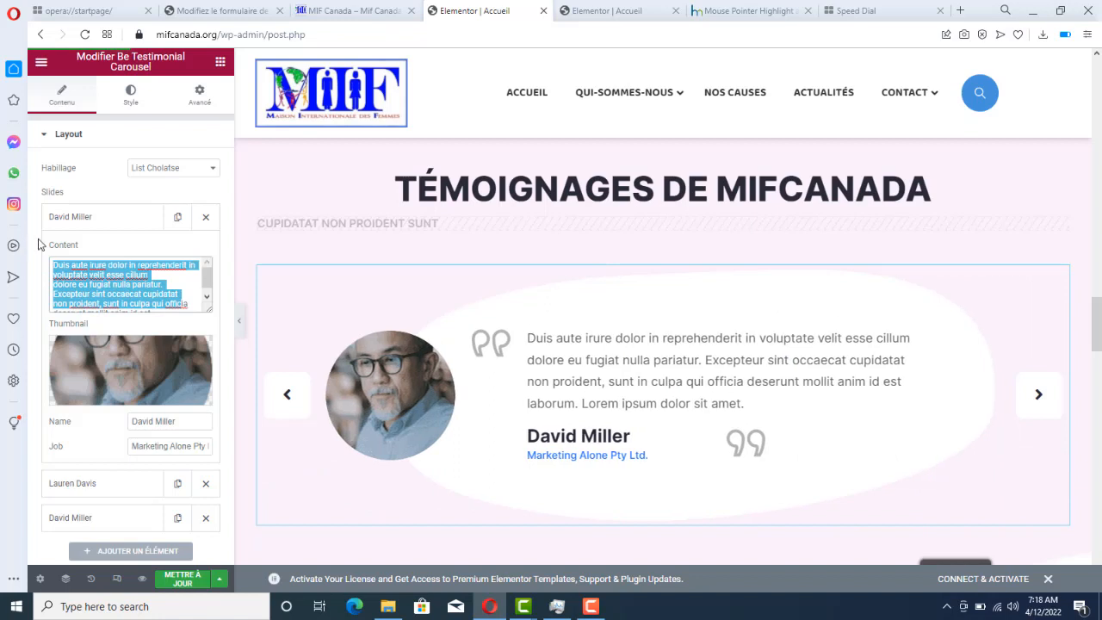
{"action": "left_click", "coordinate": [195, 302]}
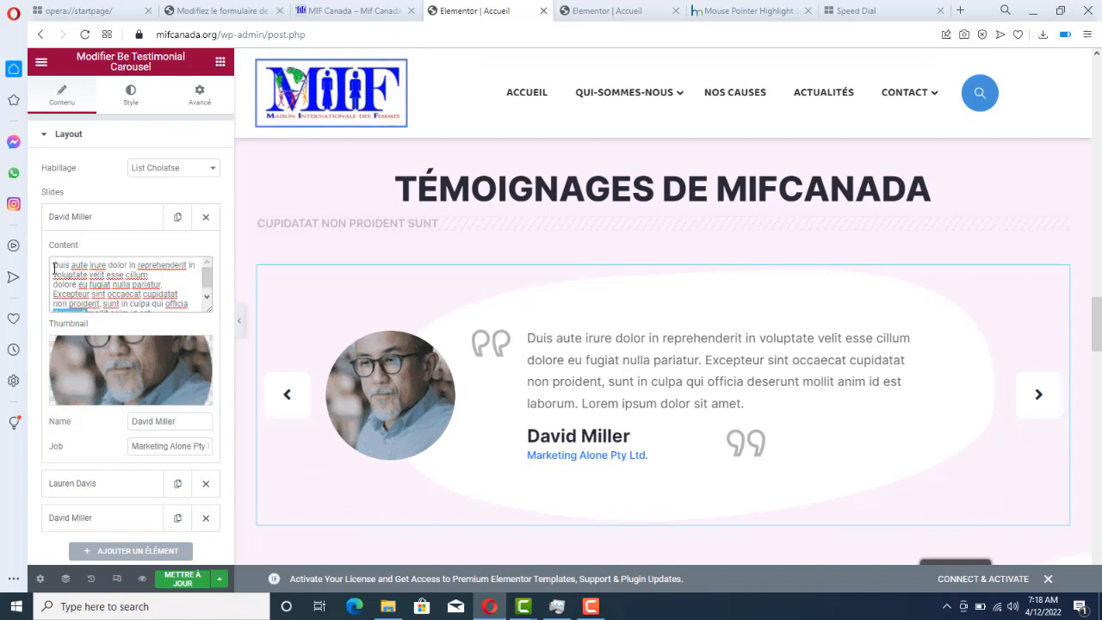
{"action": "left_click_drag", "start_coordinate": [68, 276], "coordinate": [196, 327]}
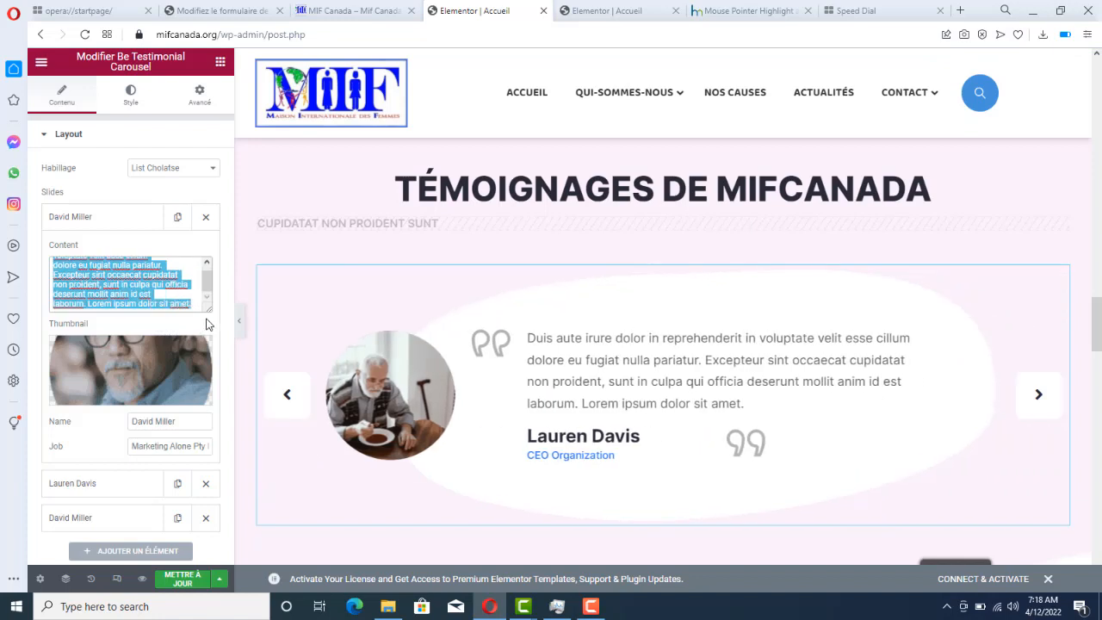
Step: Replace the first testimonial slide's thumbnail with 1-1-scaled.jpg from the media library
{"action": "mouse_move", "coordinate": [131, 375]}
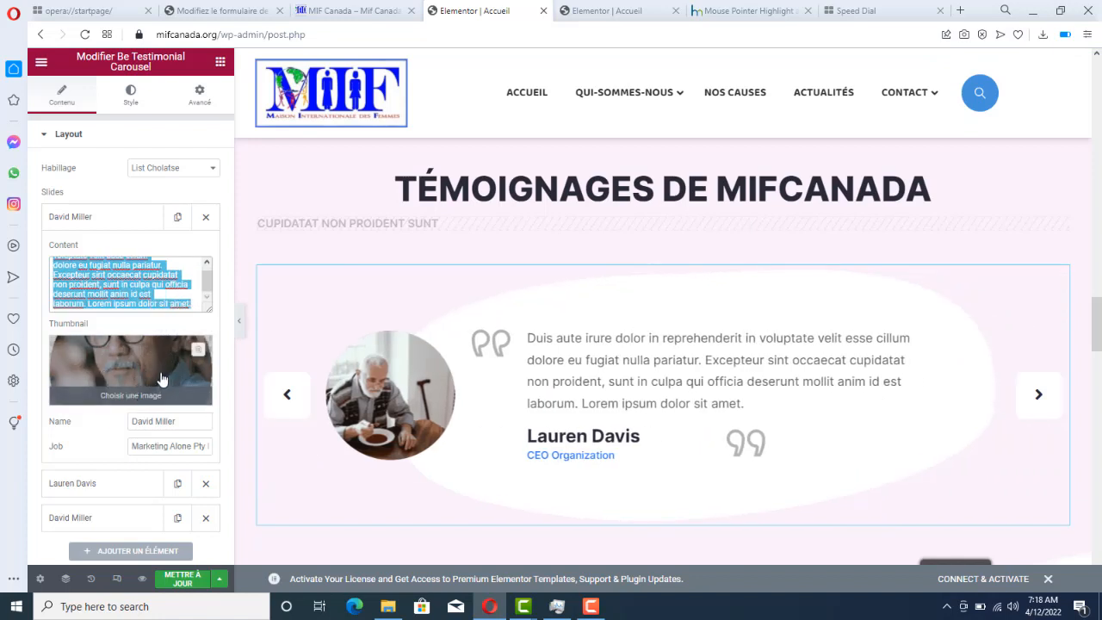
{"action": "left_click", "coordinate": [159, 380]}
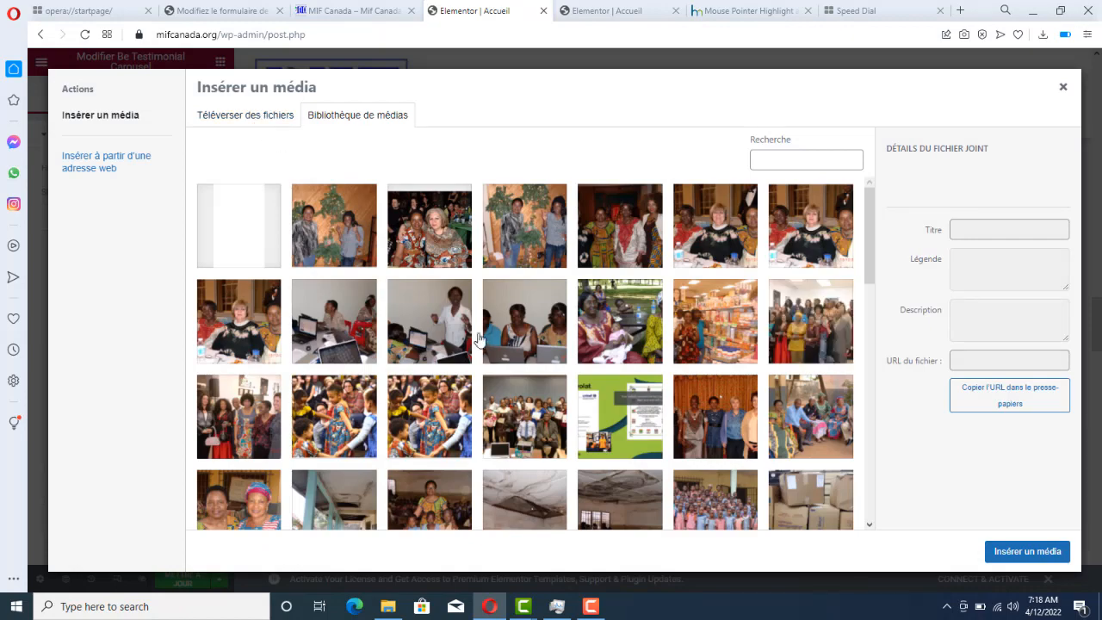
{"action": "left_click_drag", "start_coordinate": [865, 249], "coordinate": [890, 428]}
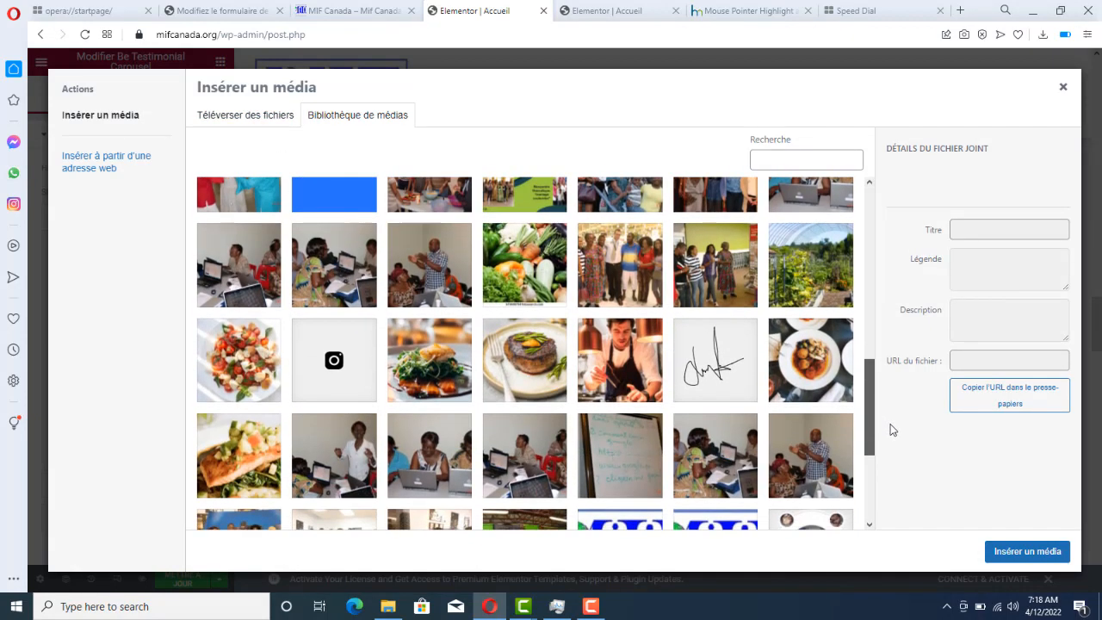
{"action": "left_click", "coordinate": [437, 278]}
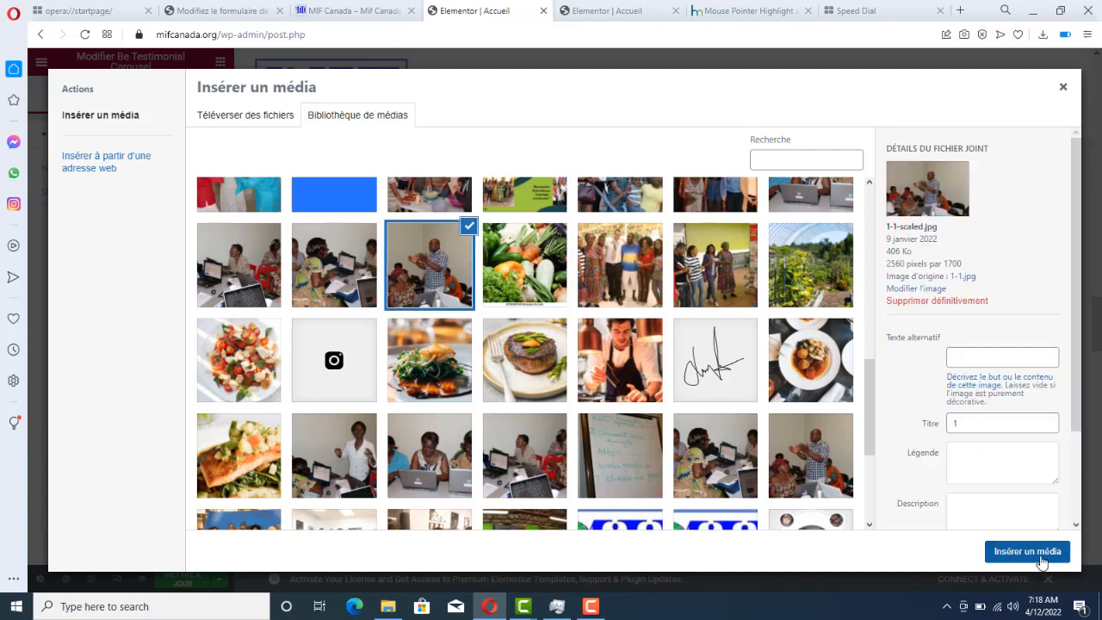
{"action": "left_click", "coordinate": [1027, 550]}
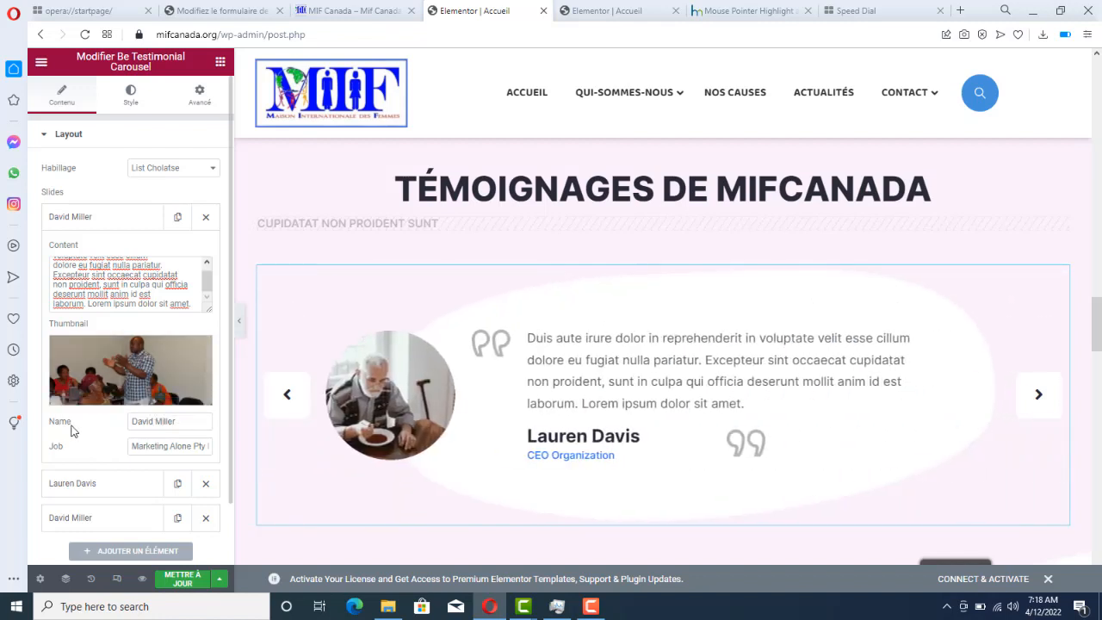
Step: Examine the Name and Job fields of the first testimonial slide
{"action": "left_click_drag", "start_coordinate": [185, 420], "coordinate": [37, 426]}
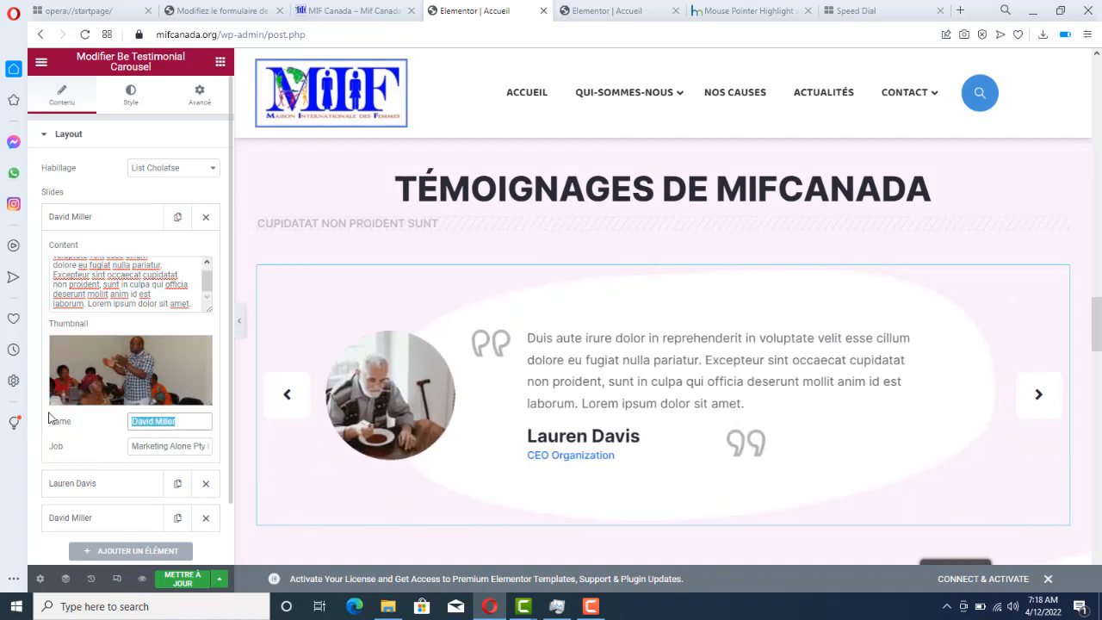
{"action": "mouse_move", "coordinate": [136, 380]}
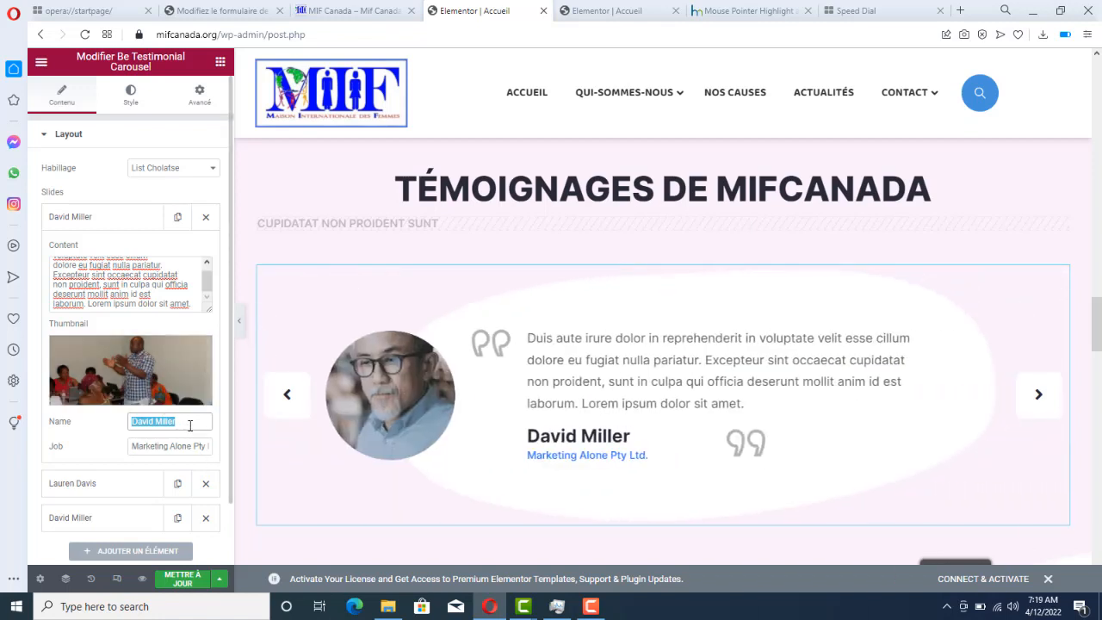
{"action": "left_click", "coordinate": [186, 447]}
{"action": "left_click_drag", "start_coordinate": [165, 449], "coordinate": [80, 461]}
{"action": "left_click", "coordinate": [196, 445]}
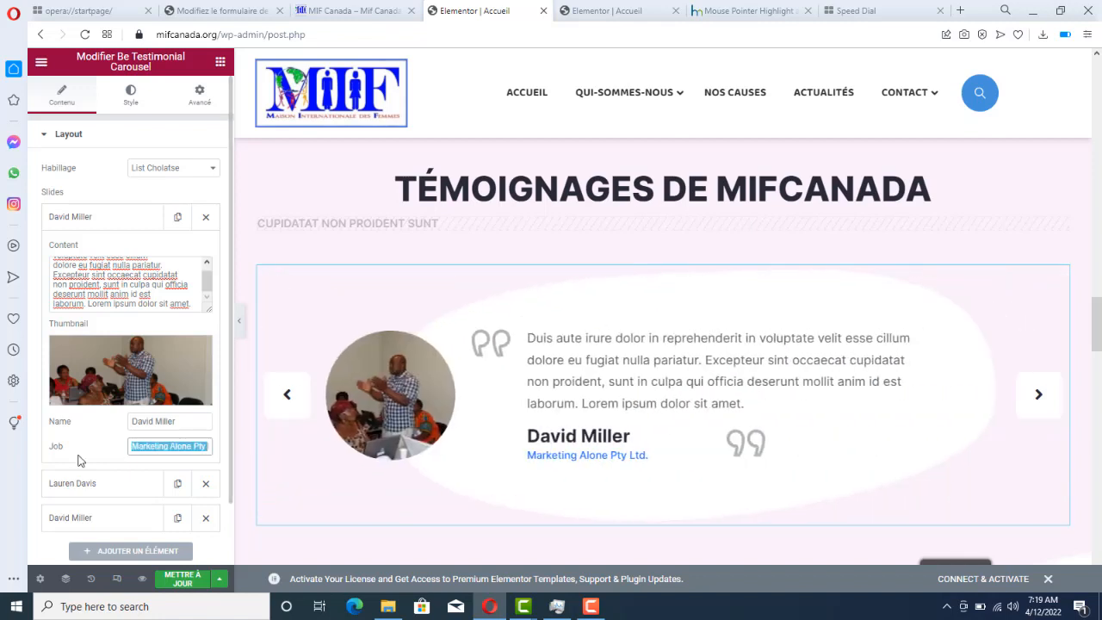
{"action": "left_click", "coordinate": [155, 449]}
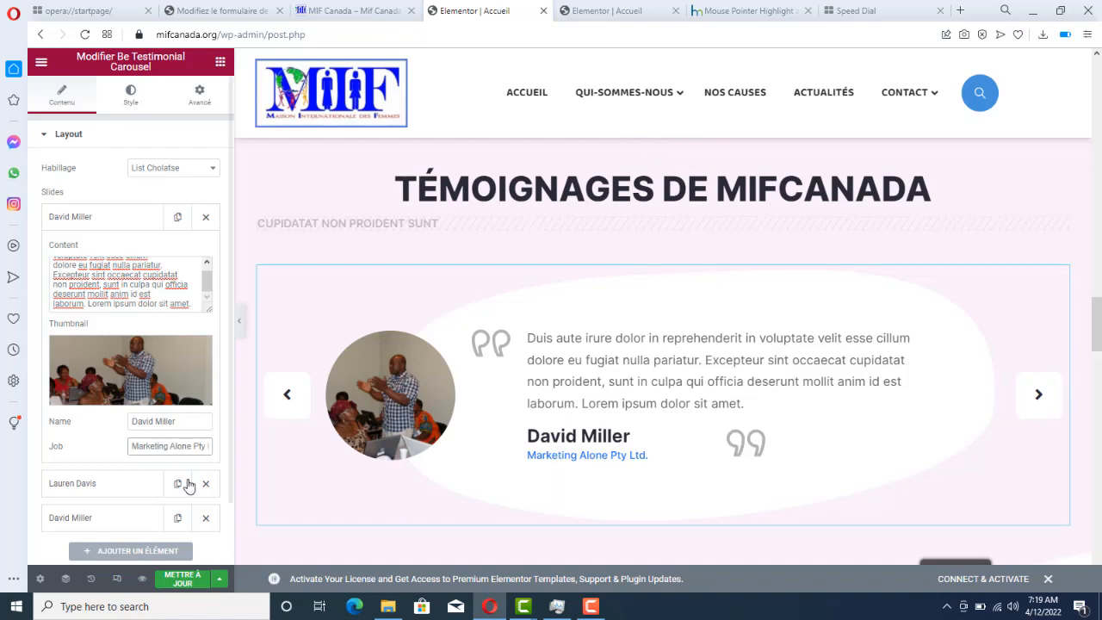
Step: Look over the settings of the second and third testimonial slides, leaving them collapsed
{"action": "left_click", "coordinate": [112, 485]}
{"action": "left_click", "coordinate": [102, 516]}
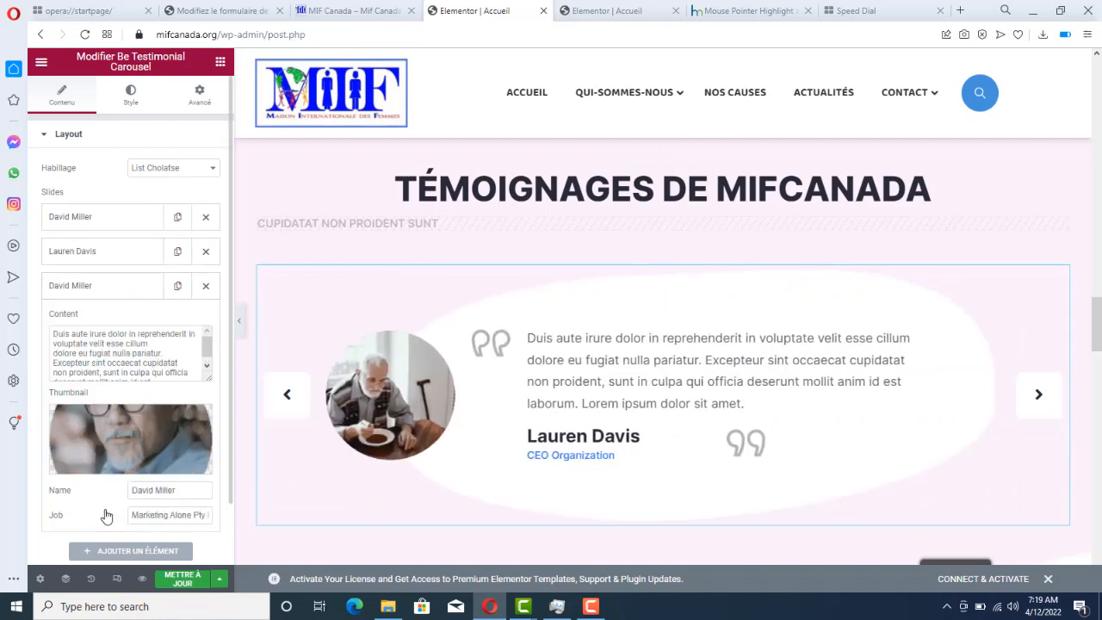
{"action": "left_click", "coordinate": [108, 293]}
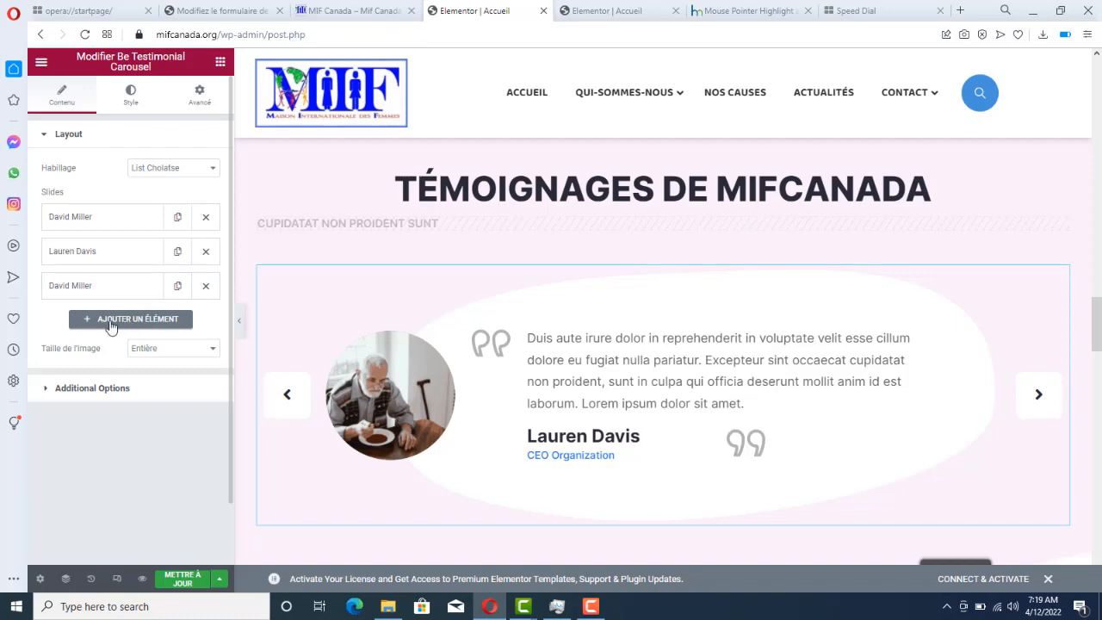
Step: Add a new slide at the end of the testimonial carousel and open its content fields
{"action": "left_click", "coordinate": [113, 320]}
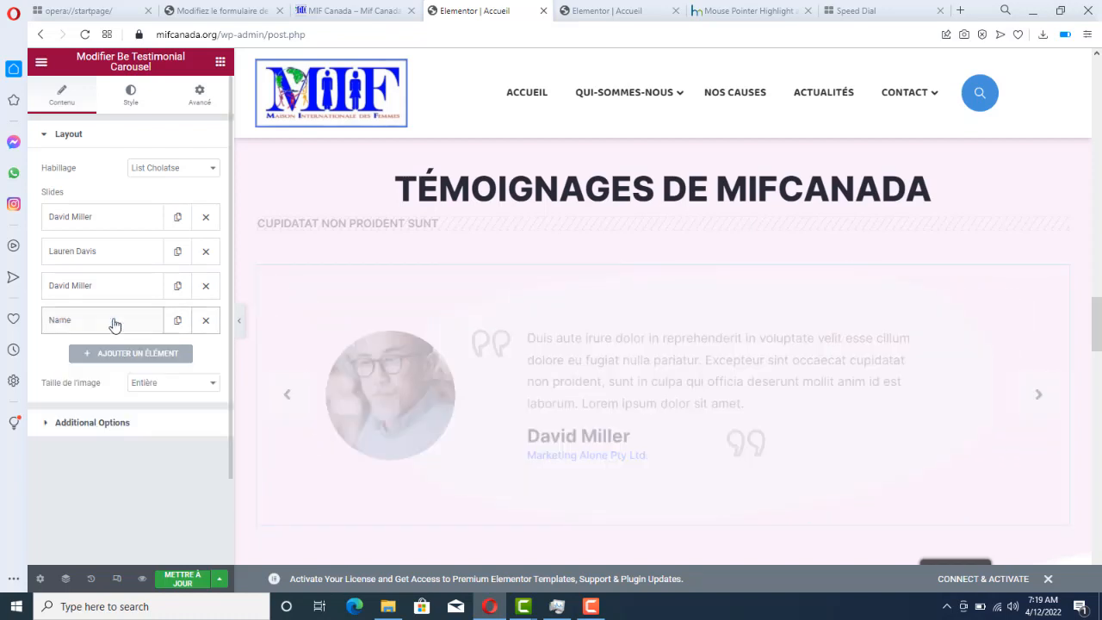
{"action": "left_click", "coordinate": [111, 327]}
{"action": "triple_click", "coordinate": [93, 387]}
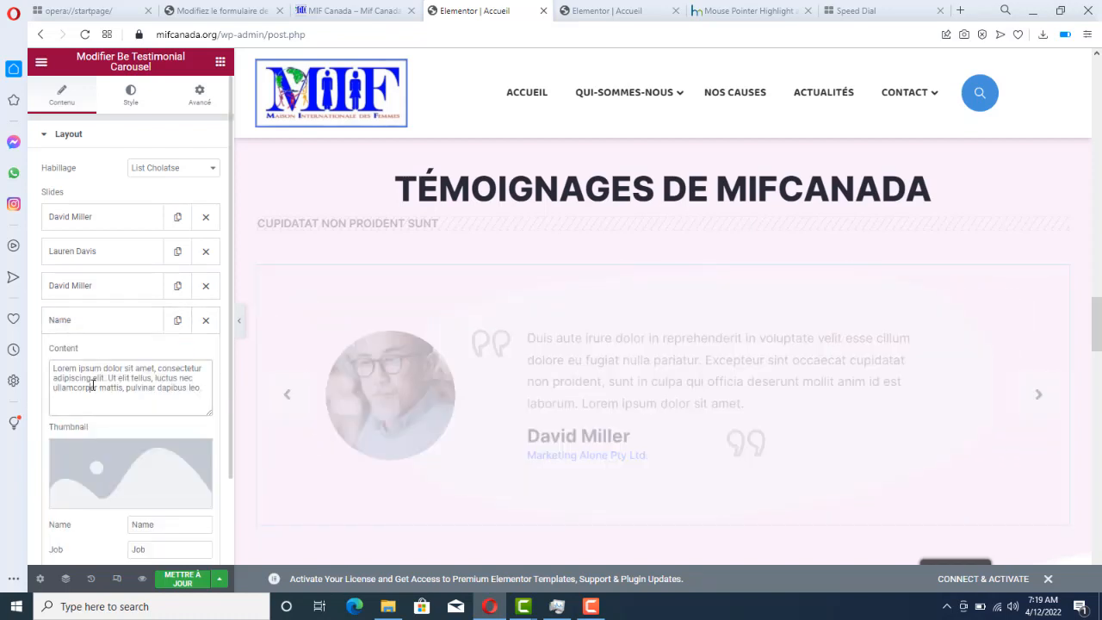
Step: Look over the new testimonial slide's Content, Name and Job fields, leaving the slide collapsed
{"action": "mouse_move", "coordinate": [111, 481]}
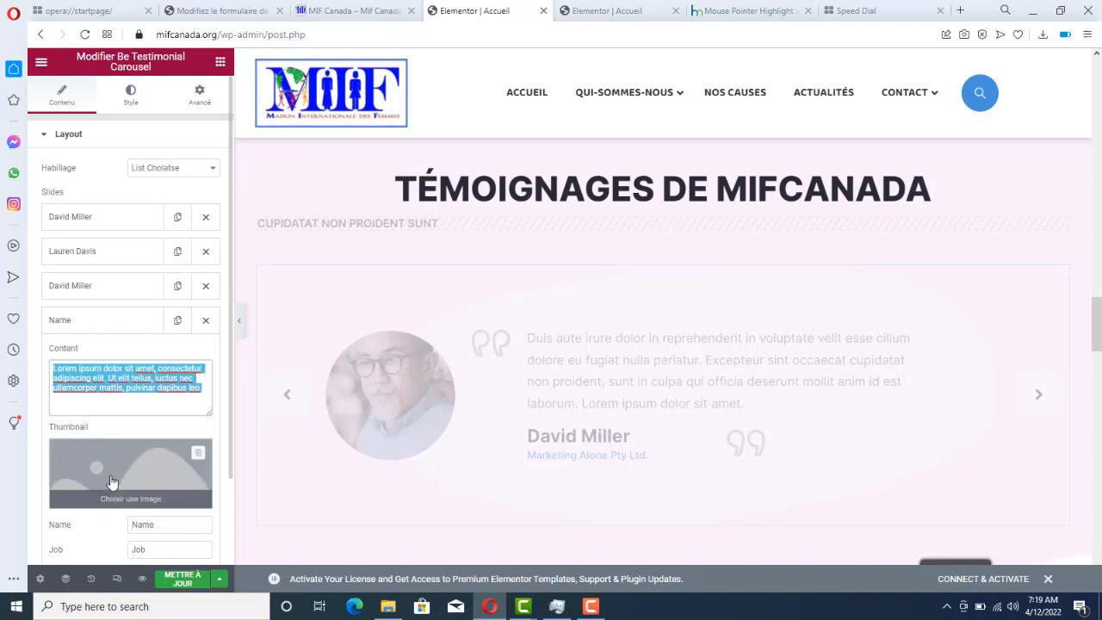
{"action": "left_click", "coordinate": [153, 525]}
{"action": "left_click", "coordinate": [155, 547]}
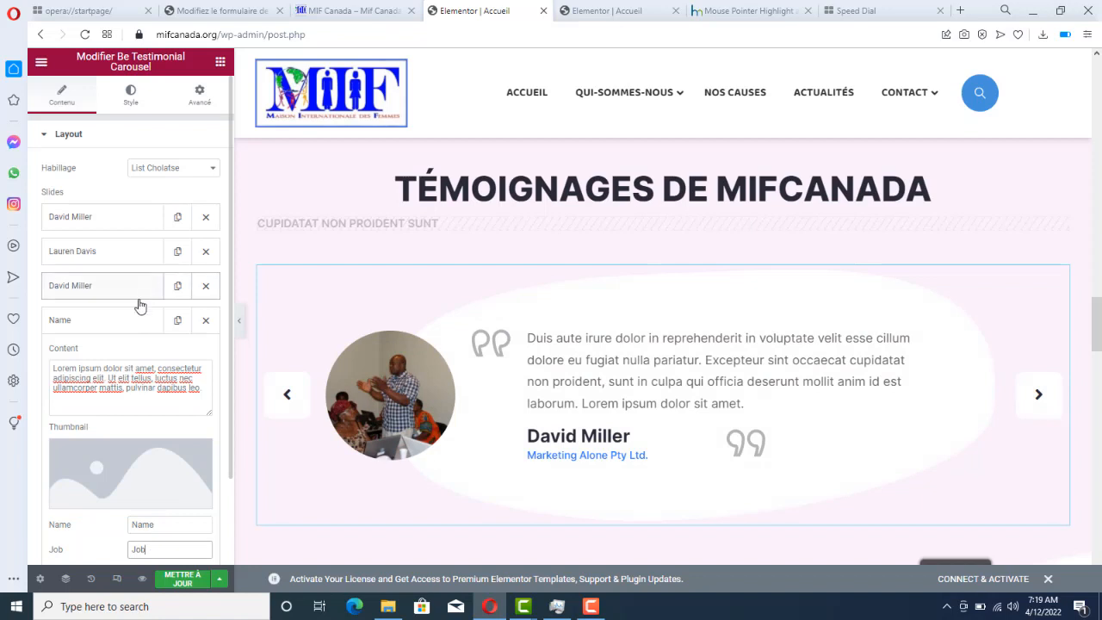
{"action": "left_click", "coordinate": [130, 323]}
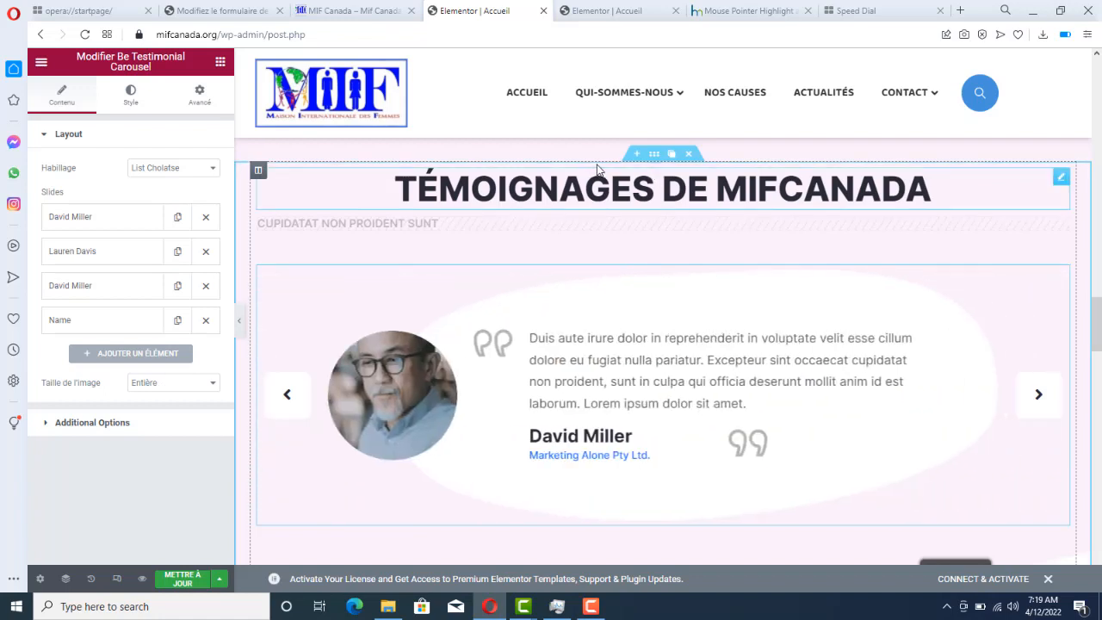
Step: Hide the Témoignages de MifCanada section on desktop, tablet and mobile in its responsive visibility settings
{"action": "left_click", "coordinate": [656, 156]}
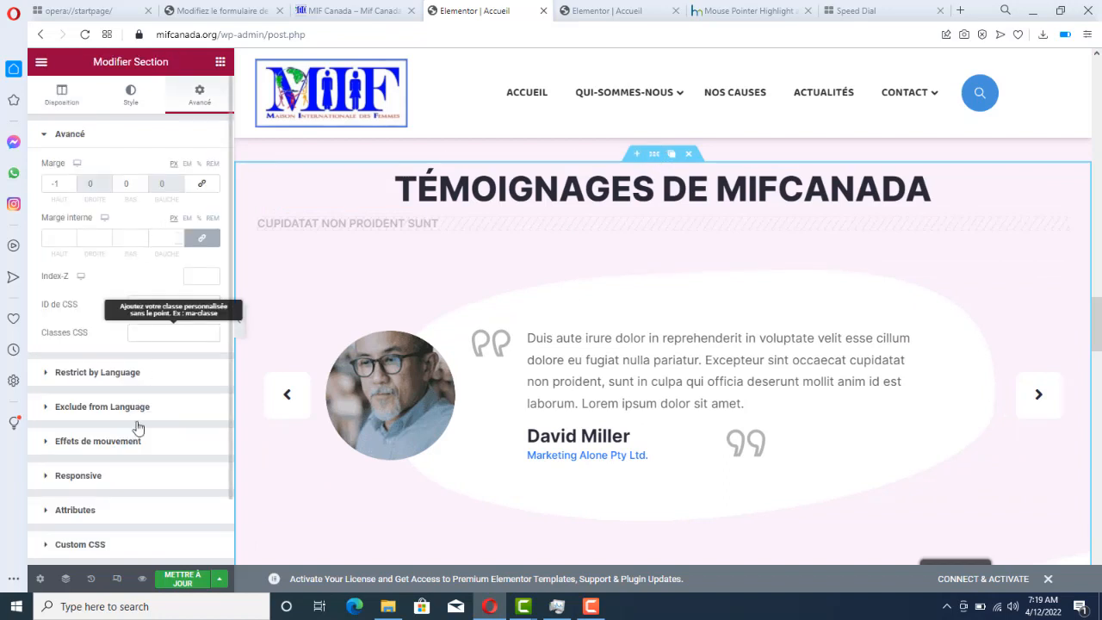
{"action": "left_click", "coordinate": [123, 477]}
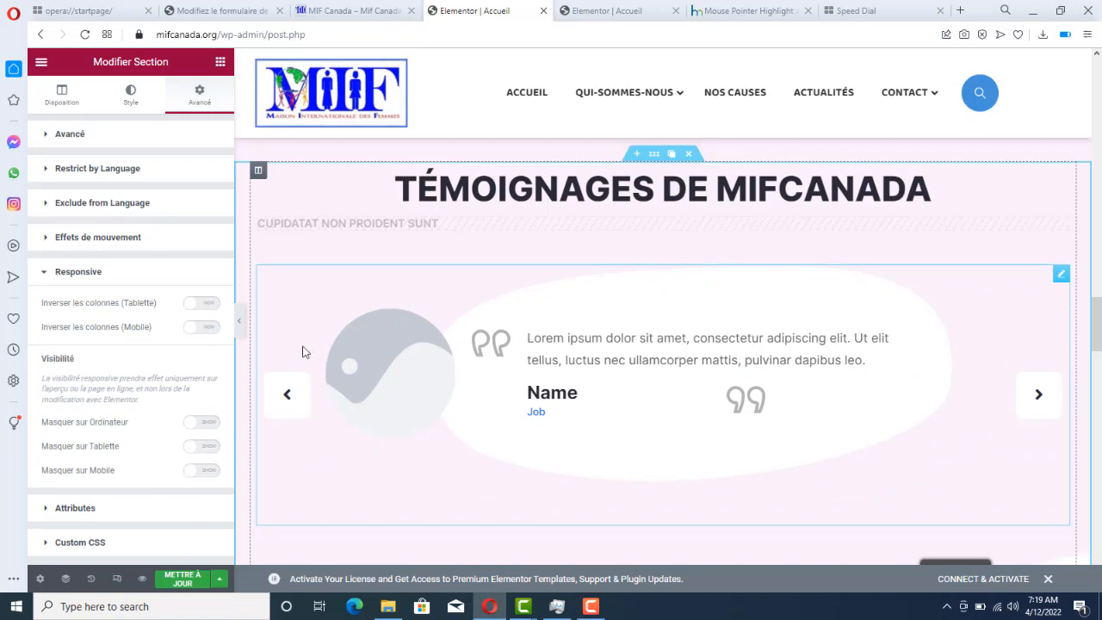
{"action": "left_click", "coordinate": [202, 424]}
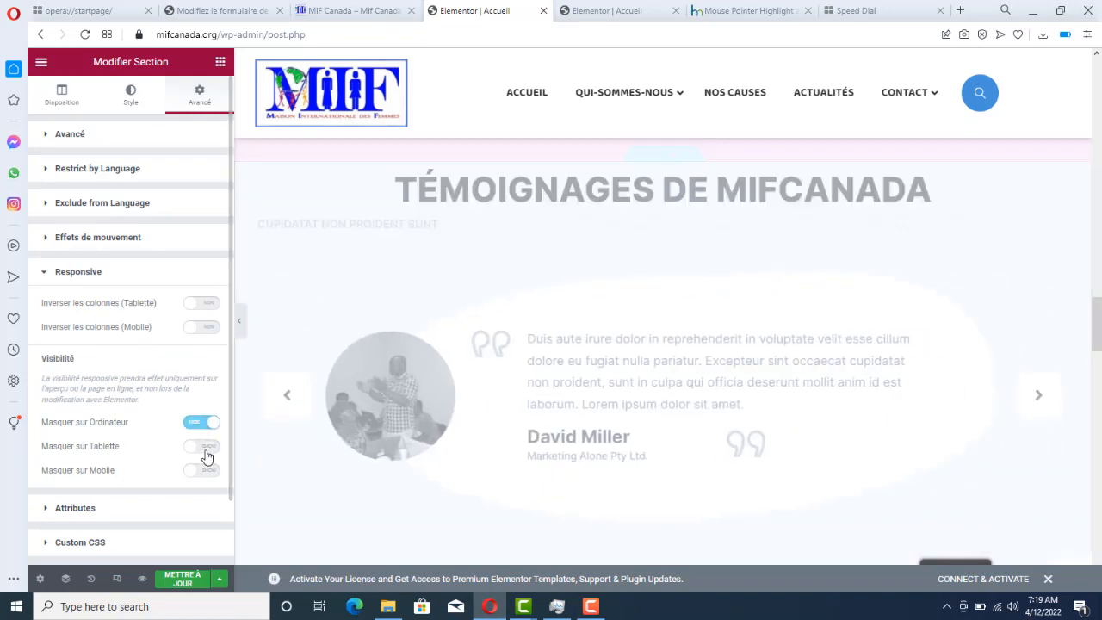
{"action": "left_click", "coordinate": [207, 449]}
{"action": "left_click", "coordinate": [206, 471]}
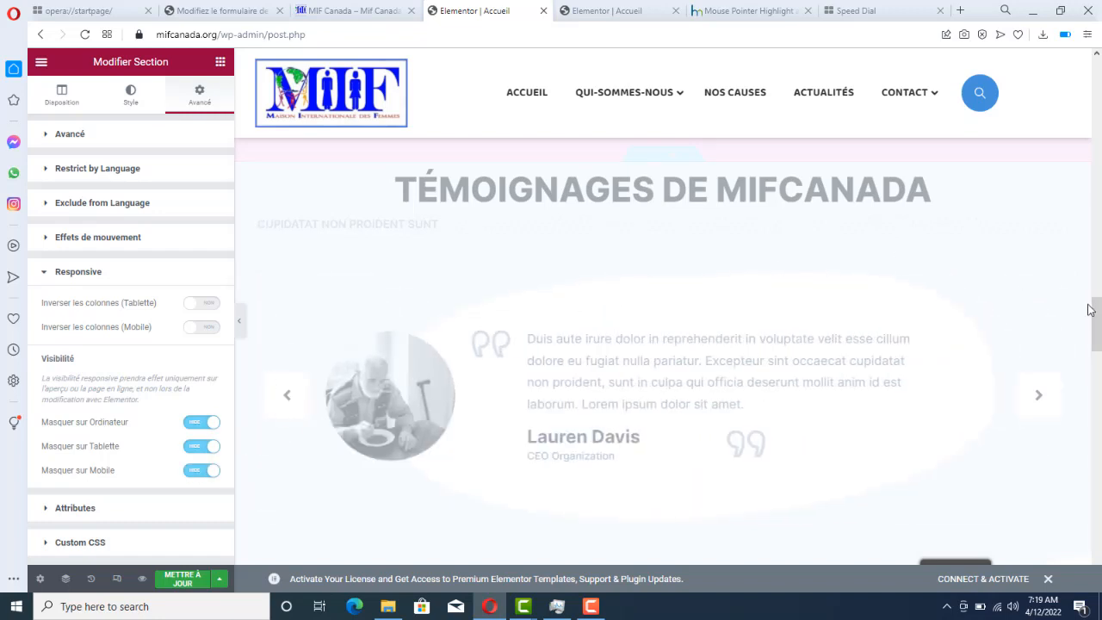
Step: Open the MifCanada Bénévoles heading's content settings in the volunteers section
{"action": "left_click_drag", "start_coordinate": [1098, 312], "coordinate": [1099, 378]}
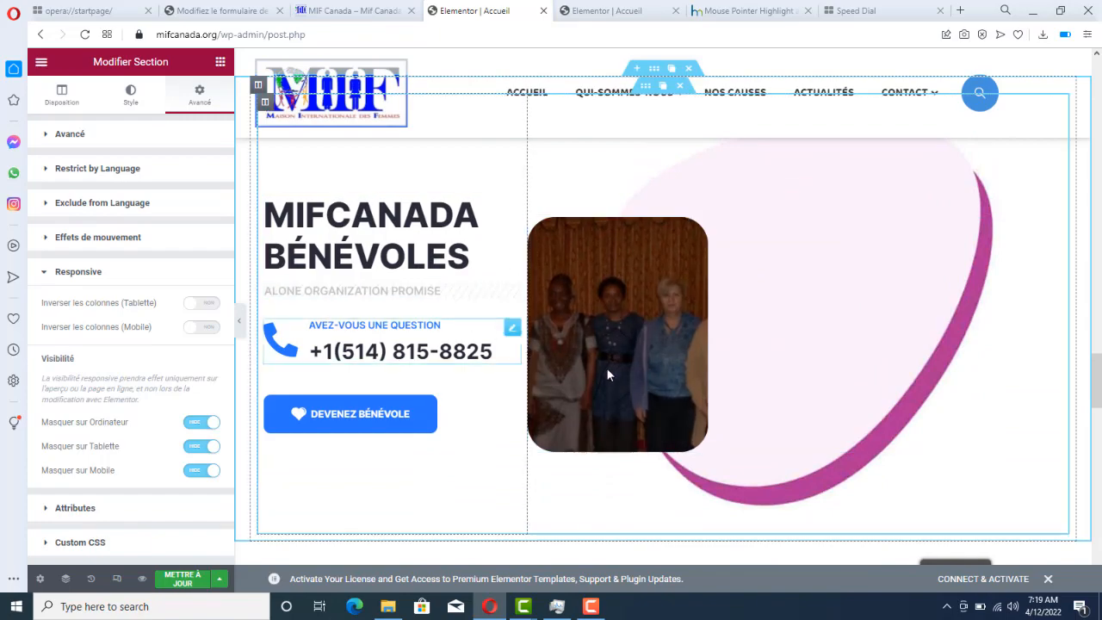
{"action": "mouse_move", "coordinate": [1100, 396]}
{"action": "left_mouse_down"}
{"action": "mouse_move", "coordinate": [1099, 469]}
{"action": "mouse_move", "coordinate": [1100, 381]}
{"action": "mouse_move", "coordinate": [1099, 557]}
{"action": "mouse_move", "coordinate": [1099, 378]}
{"action": "left_mouse_up"}
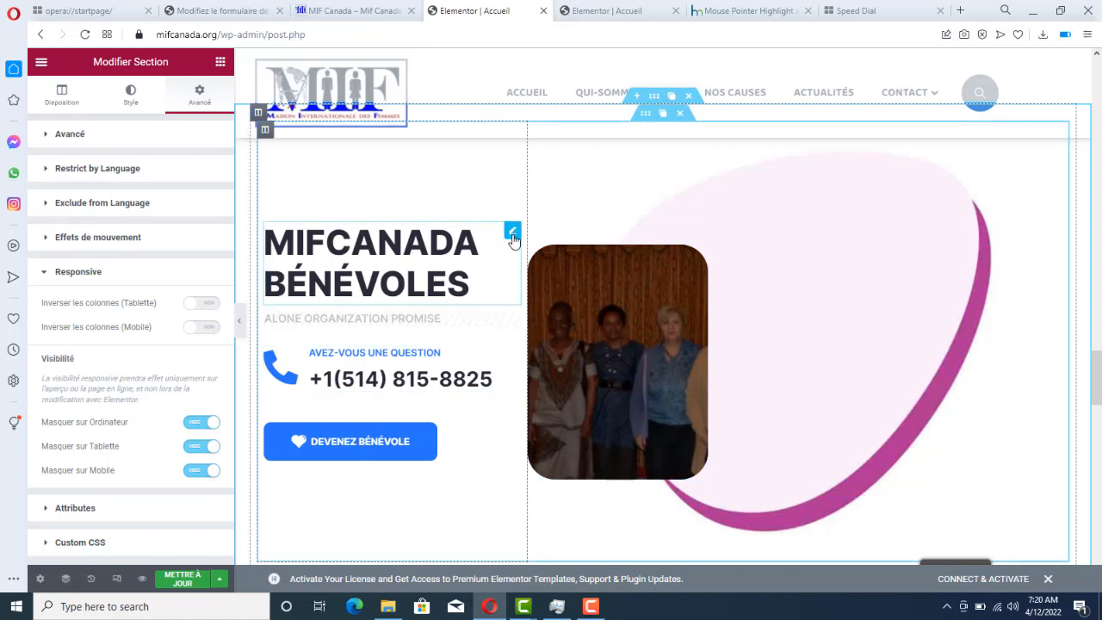
{"action": "left_click", "coordinate": [513, 237]}
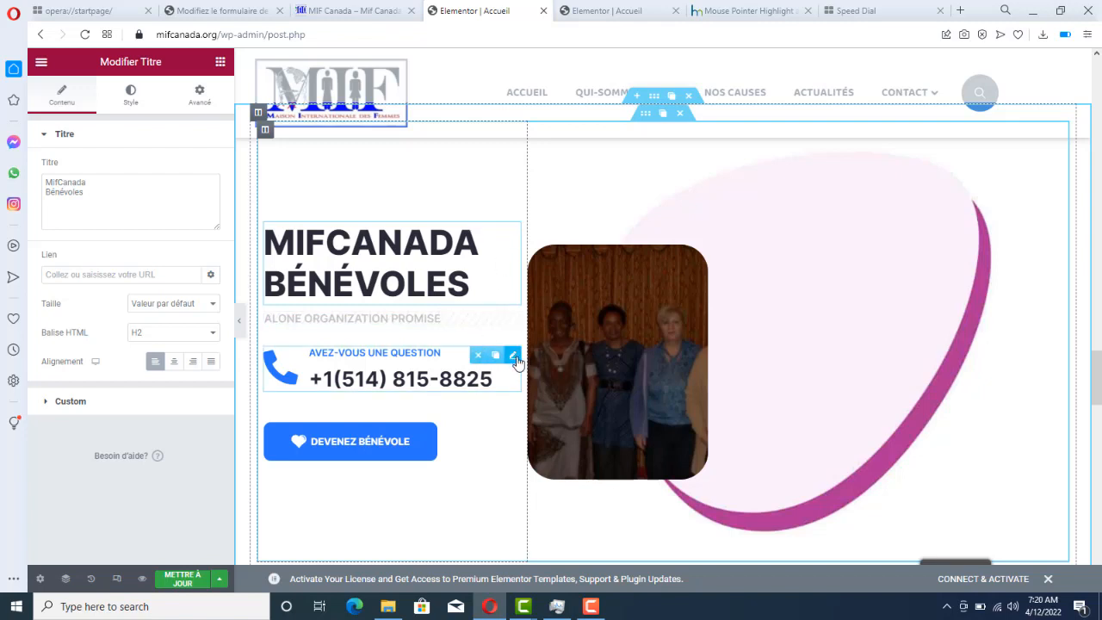
Step: Try the top and right icon positions on the Avez-vous une question icon box, ending back on left
{"action": "left_click", "coordinate": [514, 357]}
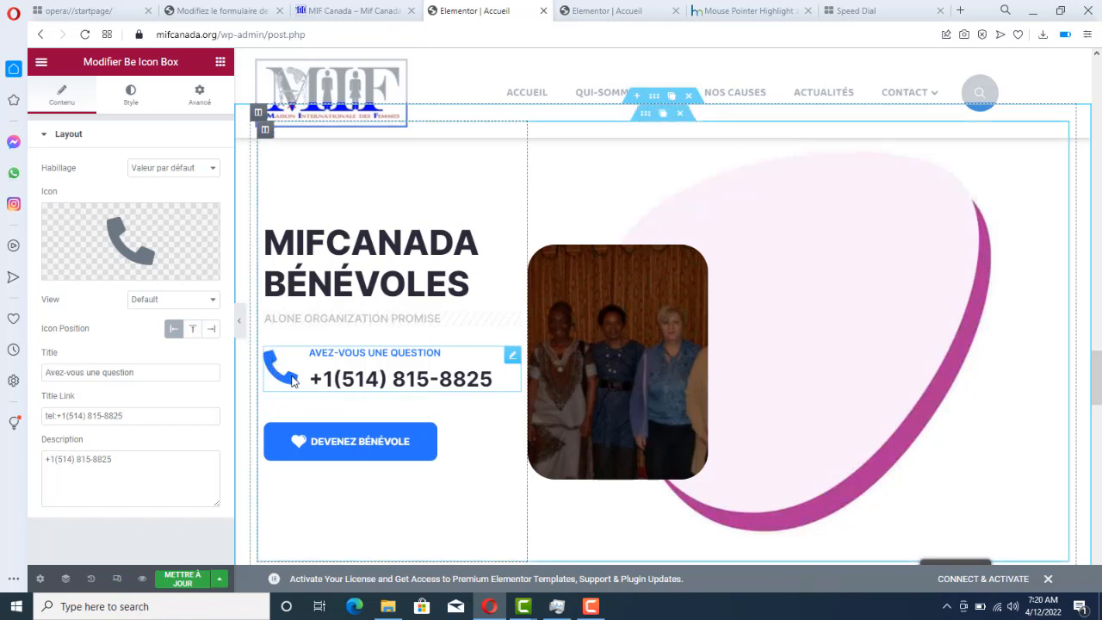
{"action": "left_click", "coordinate": [193, 329]}
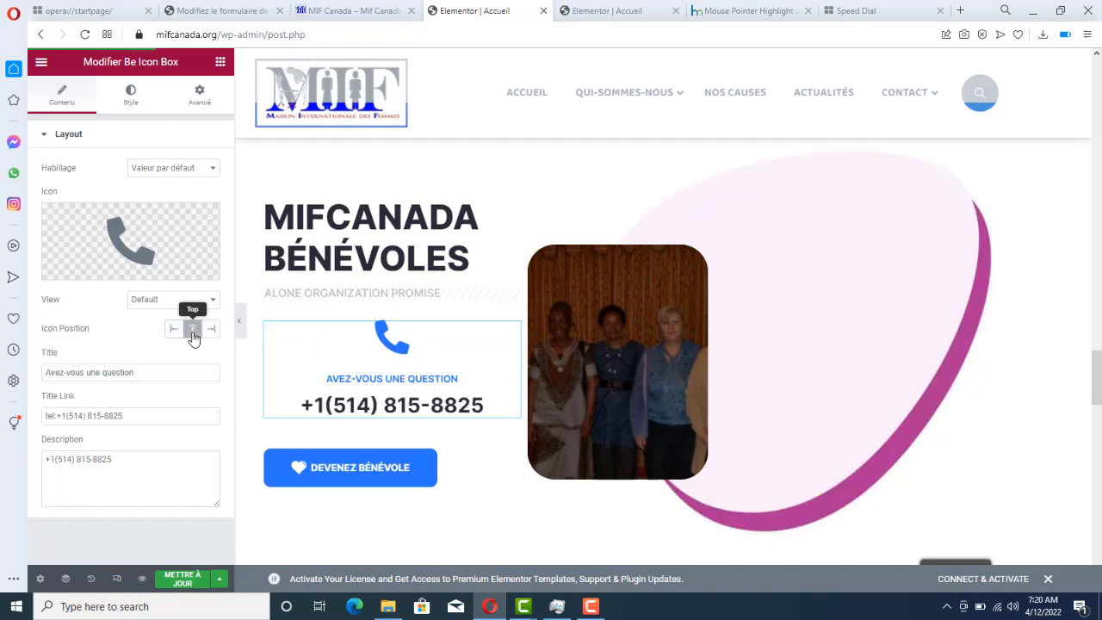
{"action": "left_click", "coordinate": [211, 332]}
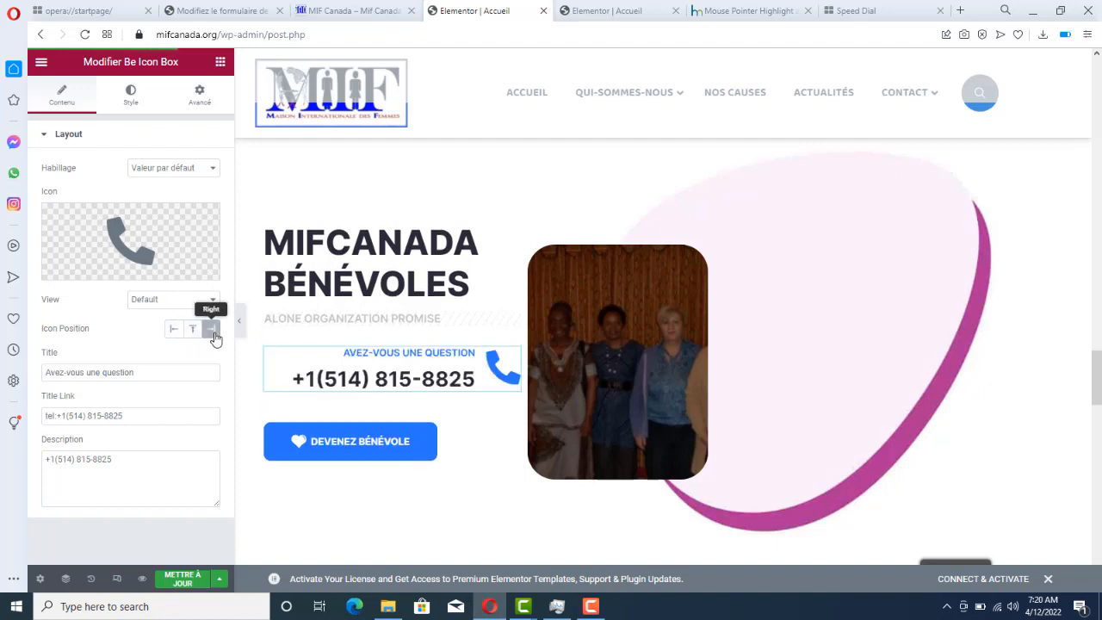
{"action": "left_click", "coordinate": [174, 331]}
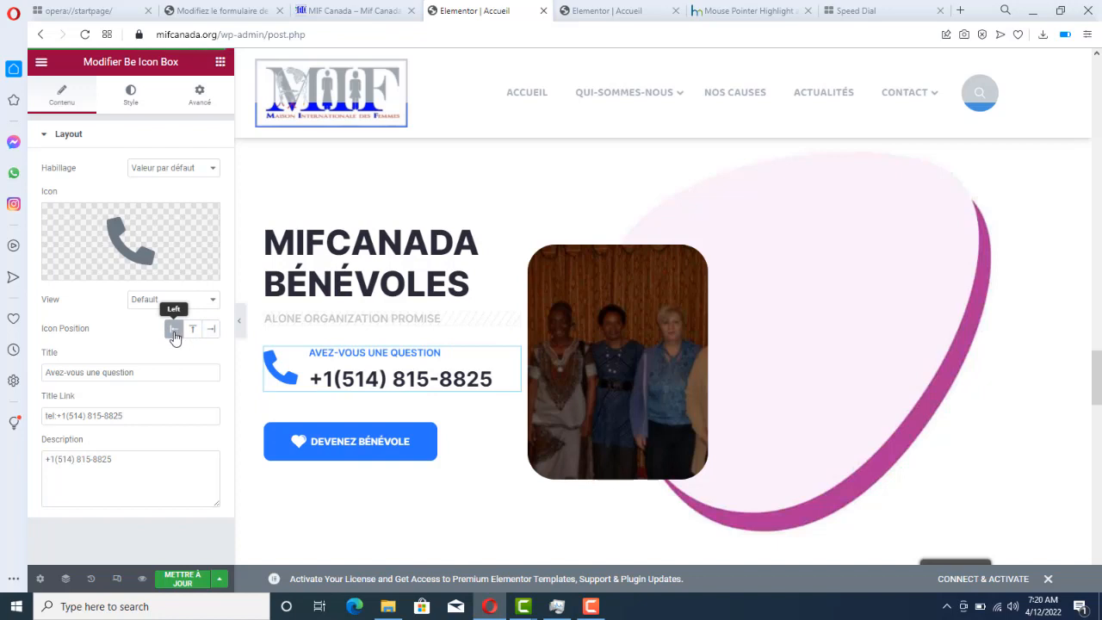
Step: Examine the Title, Title Link and Description fields of the Avez-vous une question icon box
{"action": "left_click_drag", "start_coordinate": [158, 372], "coordinate": [44, 379]}
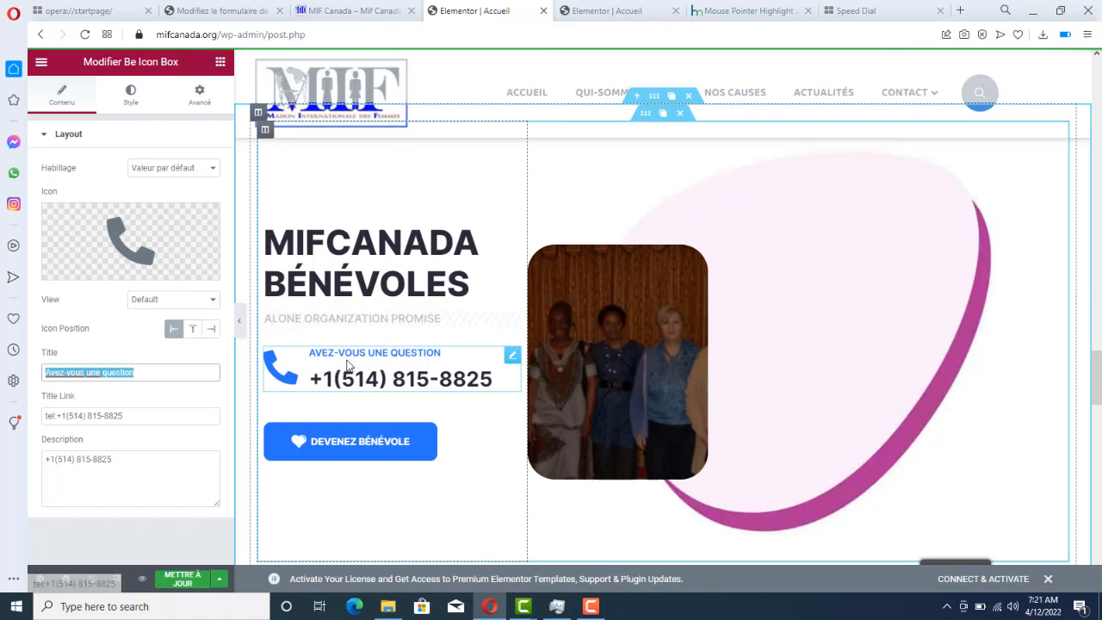
{"action": "left_click", "coordinate": [171, 372]}
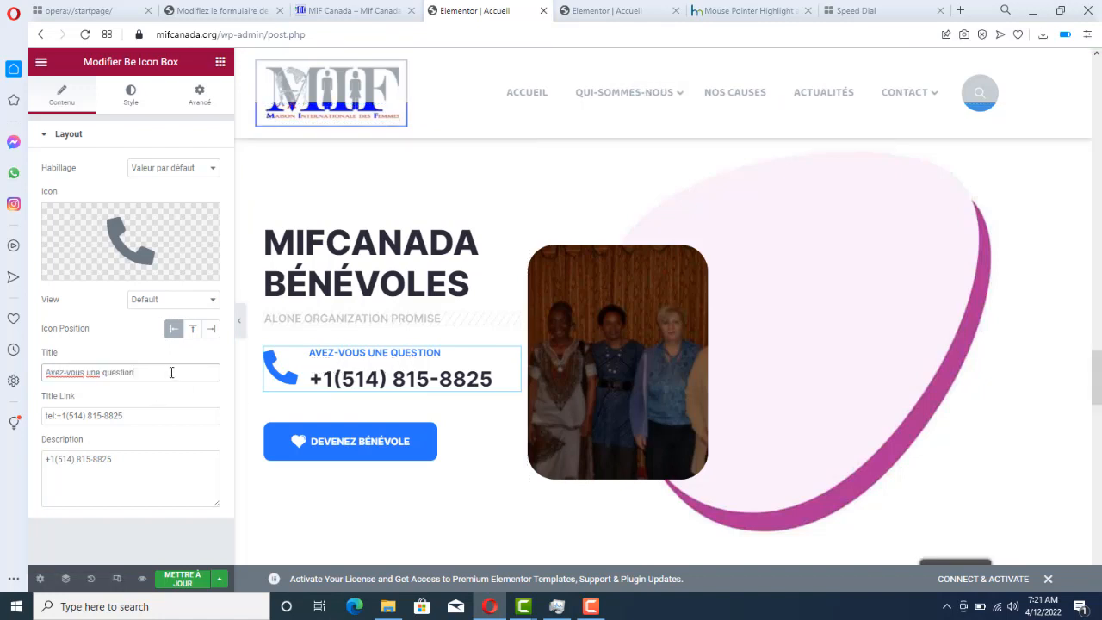
{"action": "left_click", "coordinate": [170, 419]}
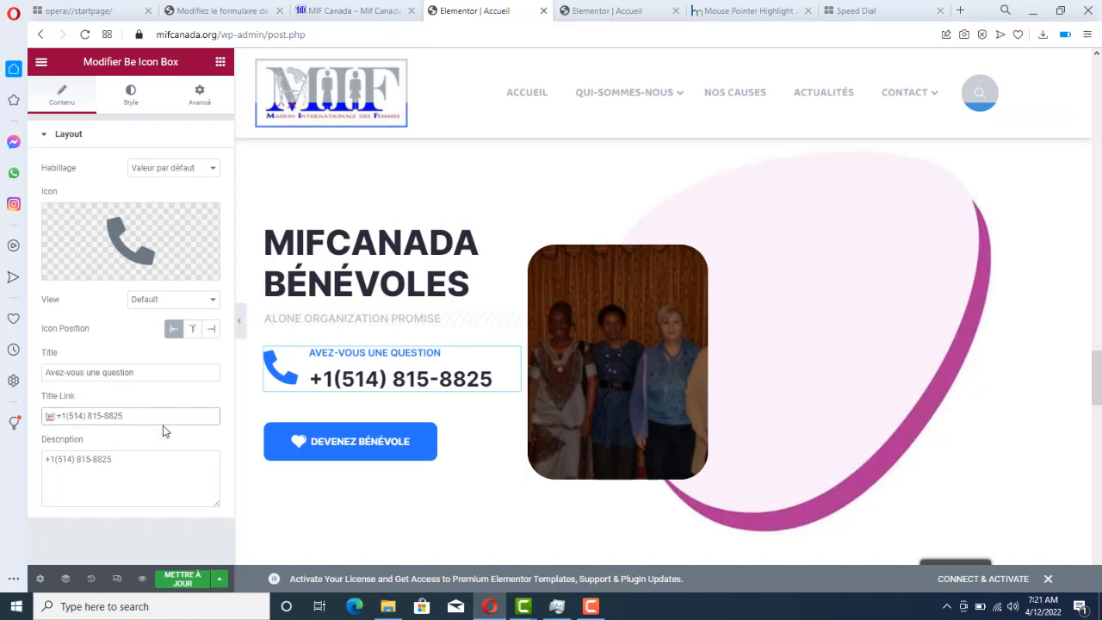
{"action": "left_click", "coordinate": [129, 459]}
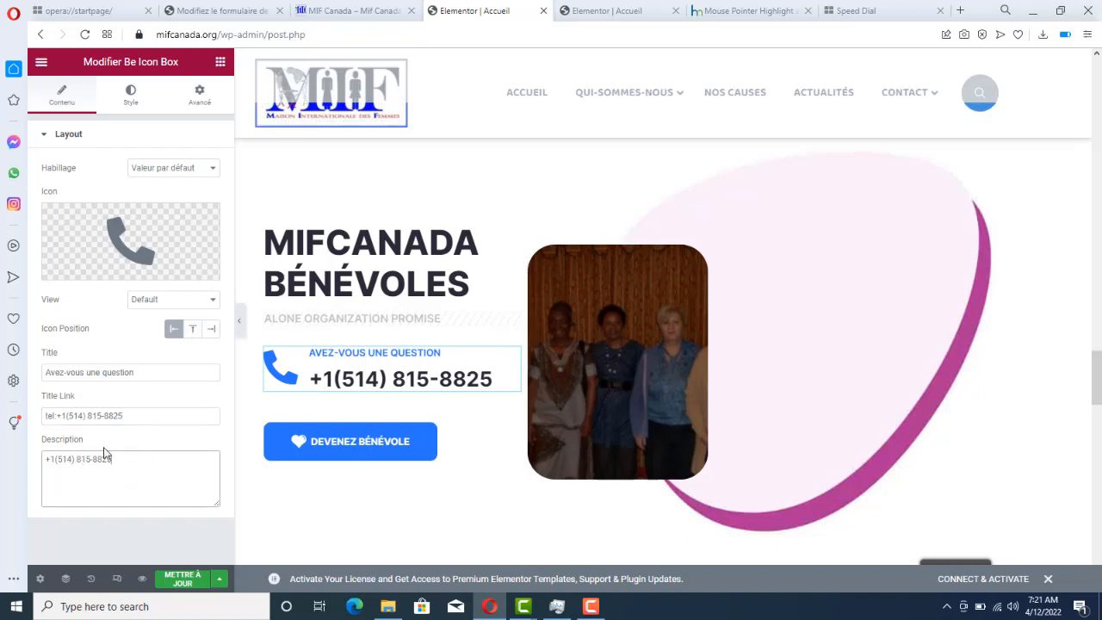
{"action": "left_click_drag", "start_coordinate": [145, 457], "coordinate": [38, 471]}
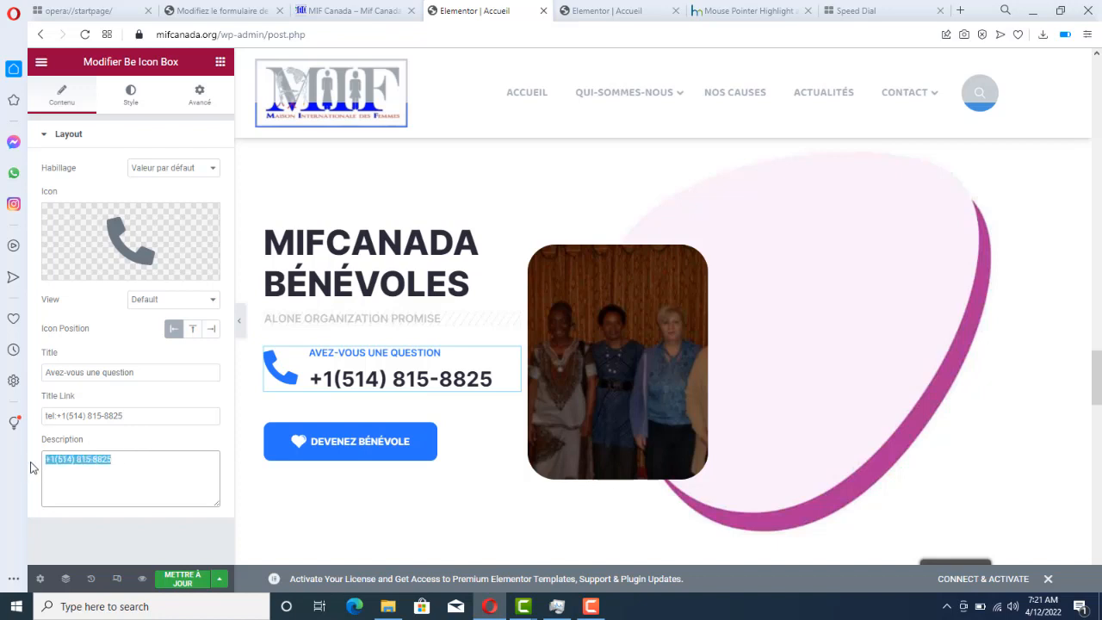
{"action": "left_click_drag", "start_coordinate": [147, 420], "coordinate": [17, 428]}
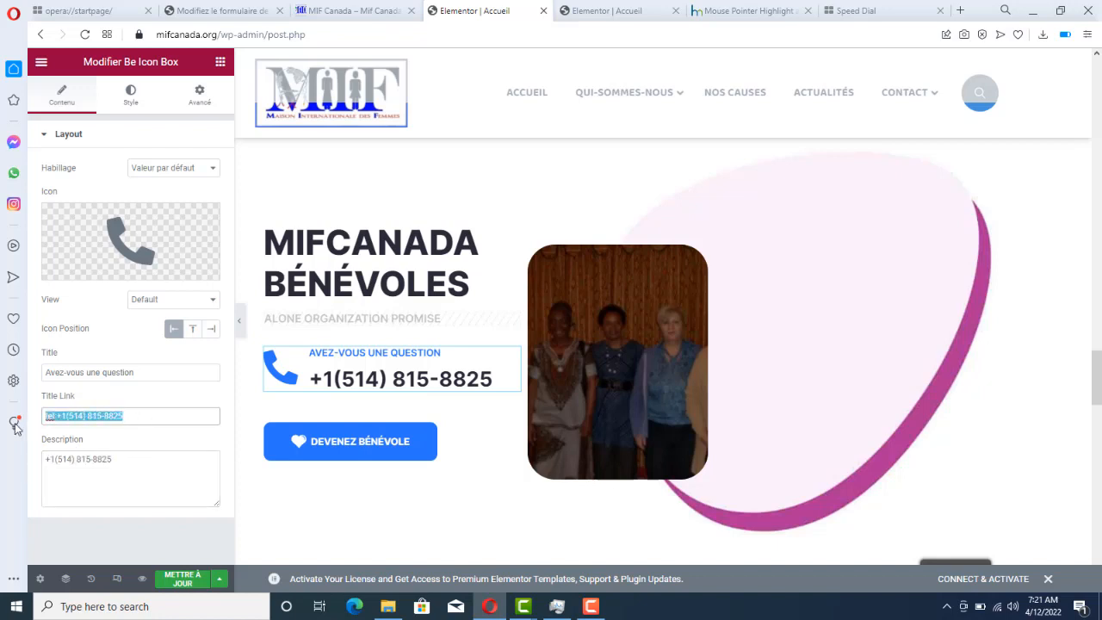
Step: Clear the phone number from the icon box's description and undo the deletion
{"action": "left_click_drag", "start_coordinate": [126, 460], "coordinate": [7, 468]}
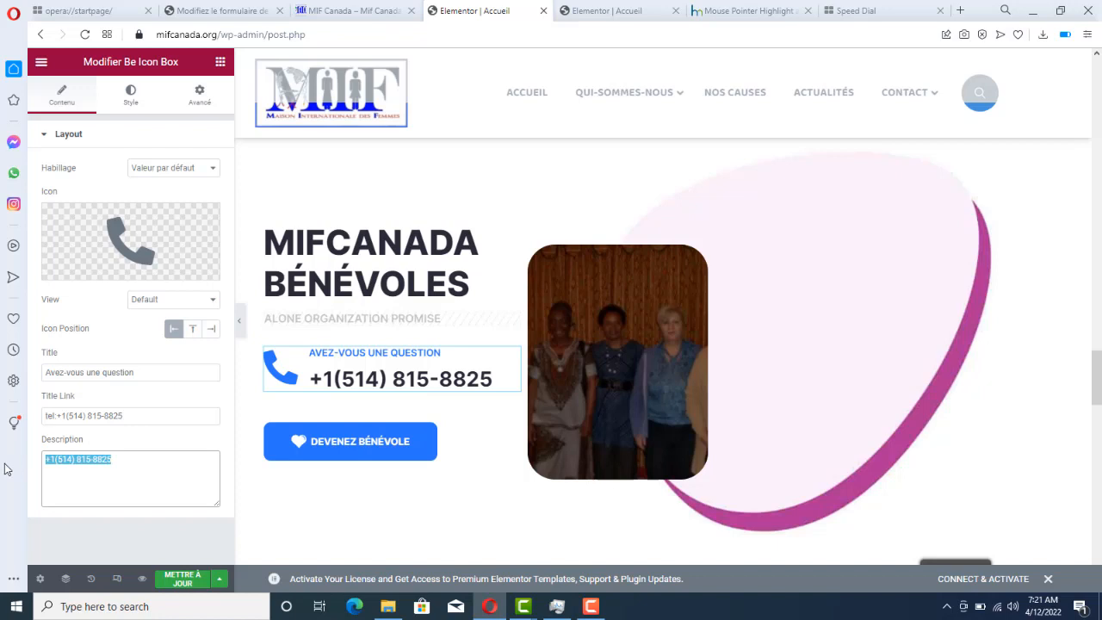
{"action": "key", "text": "BackSpace"}
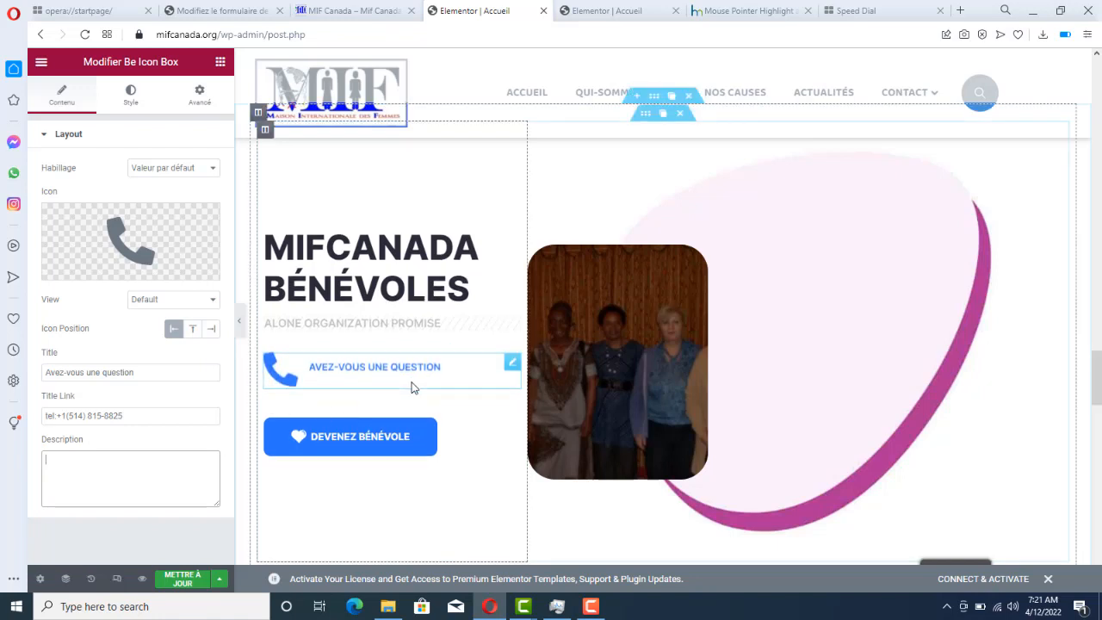
{"action": "left_click", "coordinate": [145, 471]}
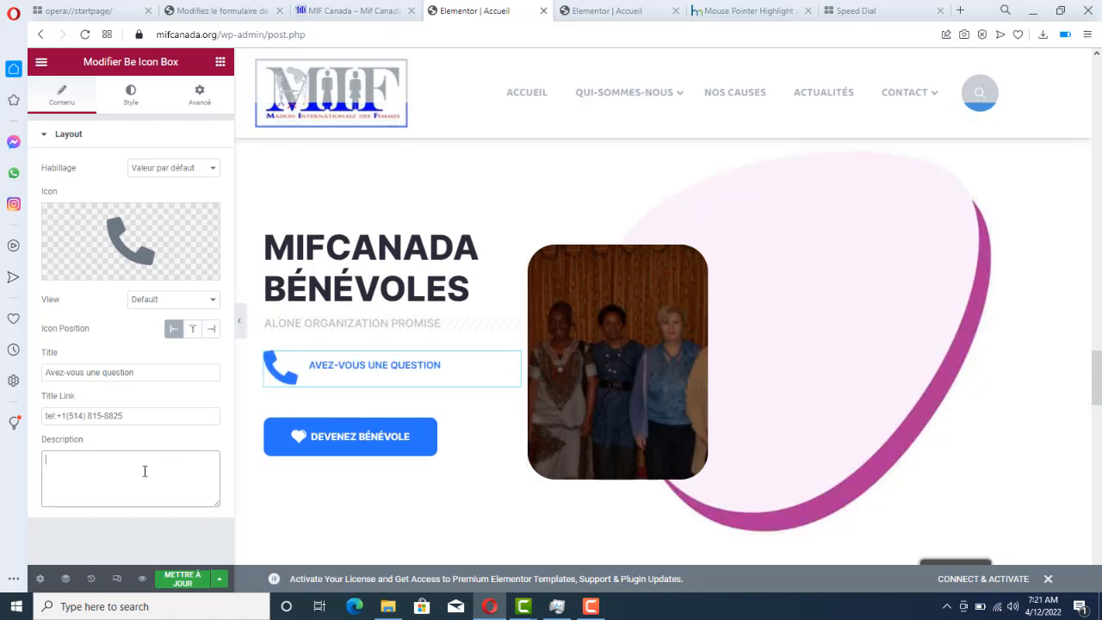
{"action": "key", "text": "ctrl+z"}
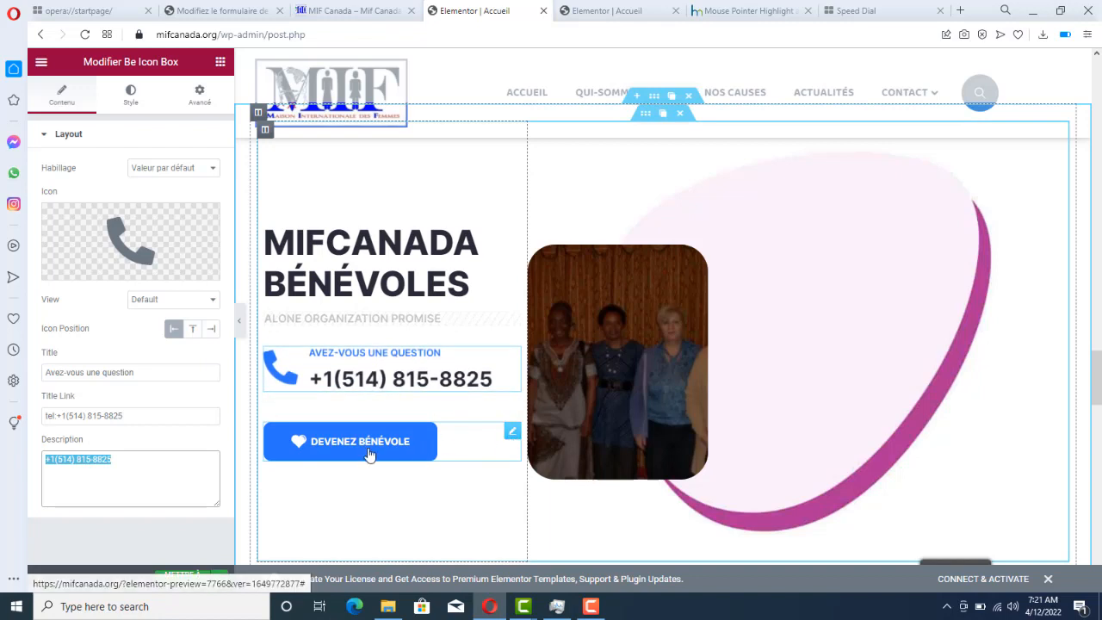
Step: Examine the Devenez bénévole button's type options, text and link settings
{"action": "left_click", "coordinate": [514, 433]}
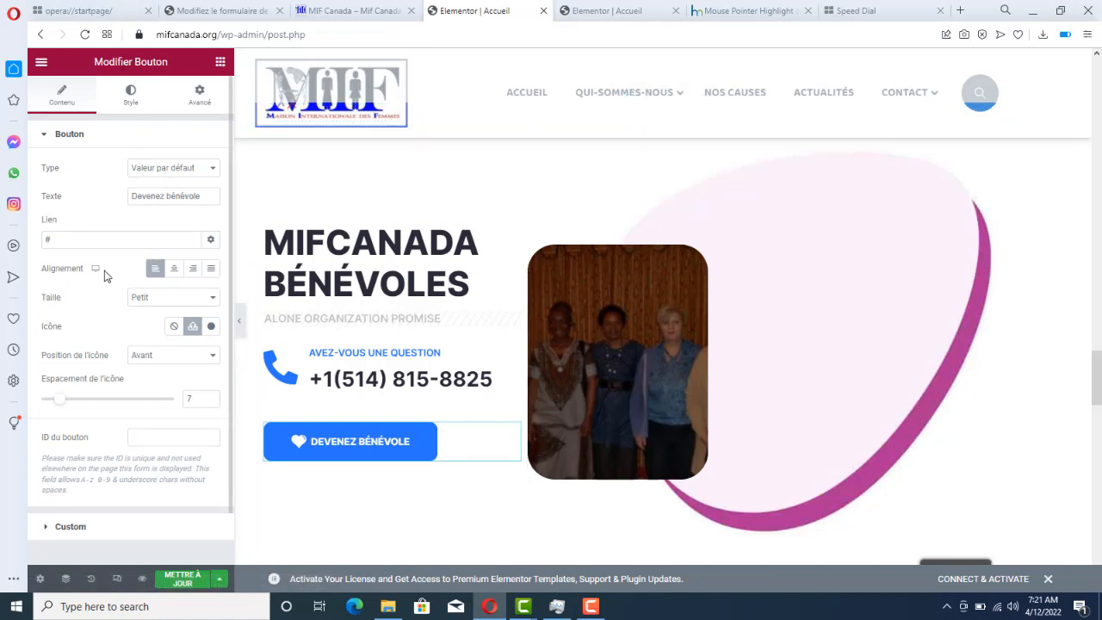
{"action": "left_click", "coordinate": [189, 170]}
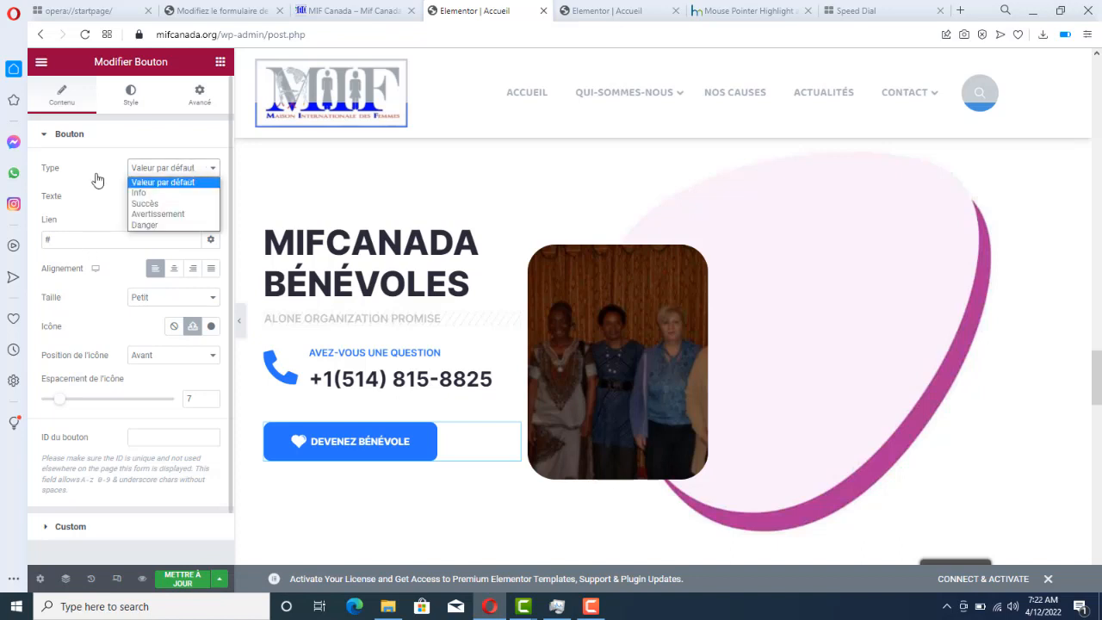
{"action": "left_click", "coordinate": [84, 191]}
{"action": "left_click", "coordinate": [177, 195]}
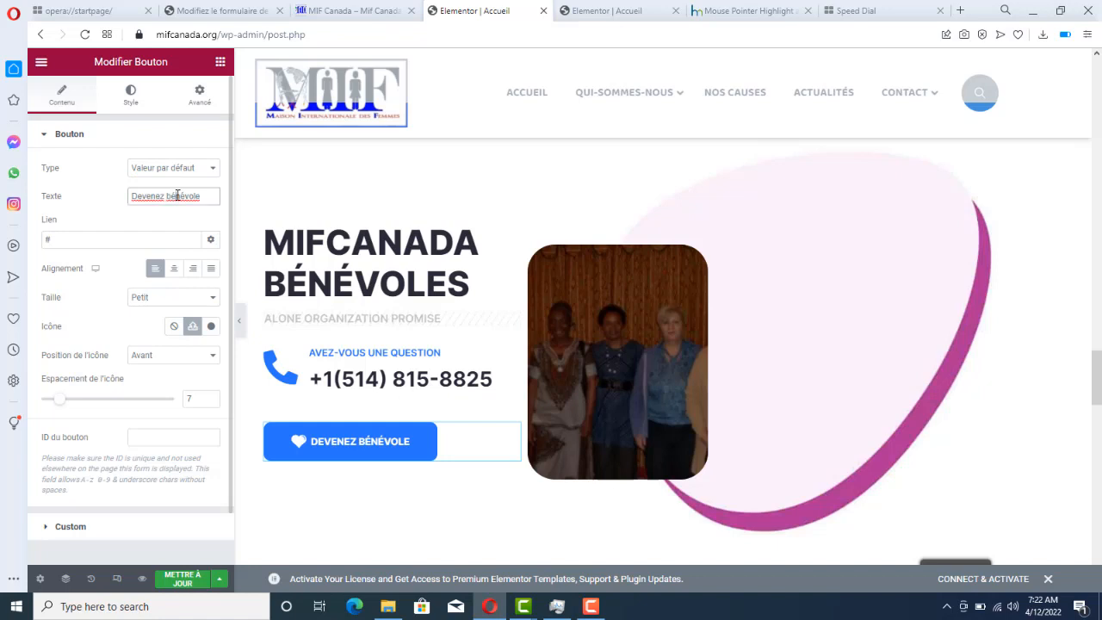
{"action": "triple_click", "coordinate": [152, 196]}
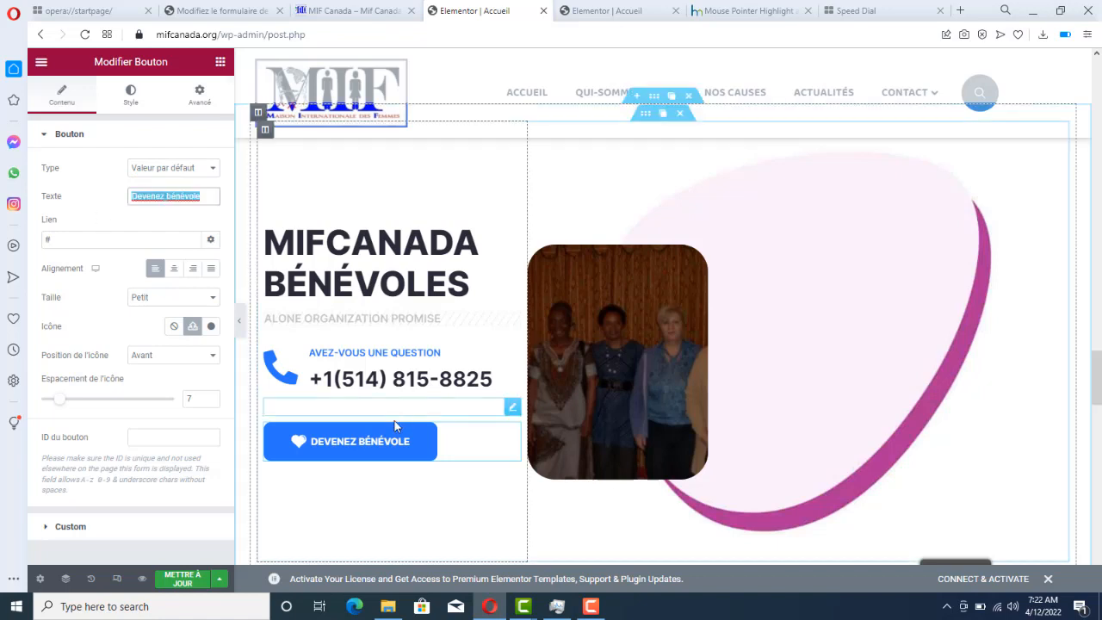
{"action": "left_click", "coordinate": [110, 238]}
{"action": "double_click", "coordinate": [49, 238]}
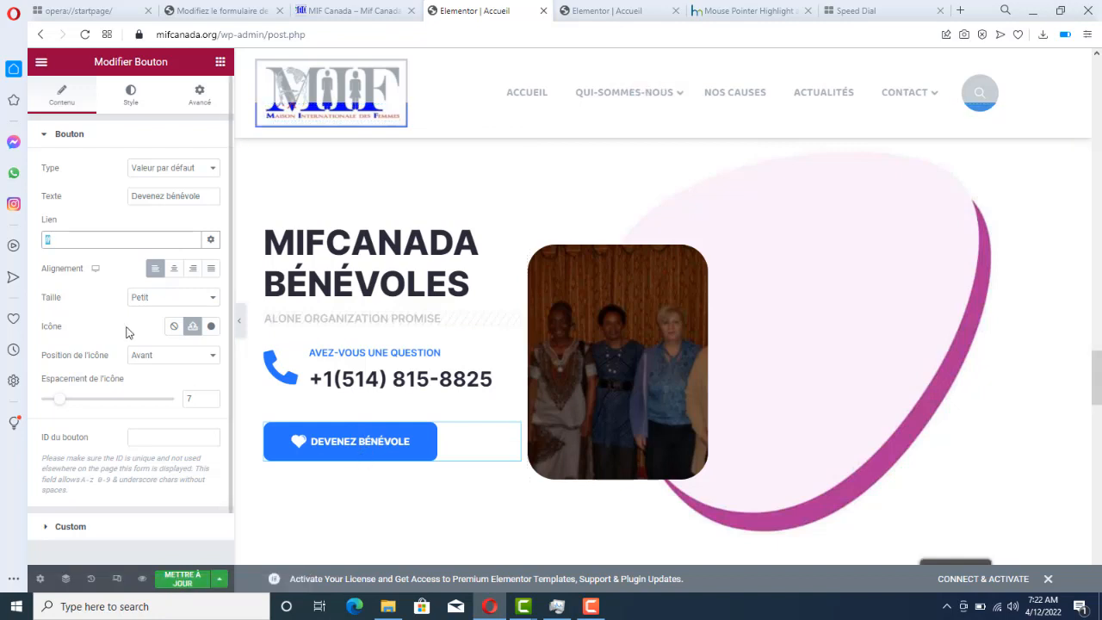
Step: Try centre and right alignment on the Devenez bénévole button, ending with justified
{"action": "left_click", "coordinate": [173, 273]}
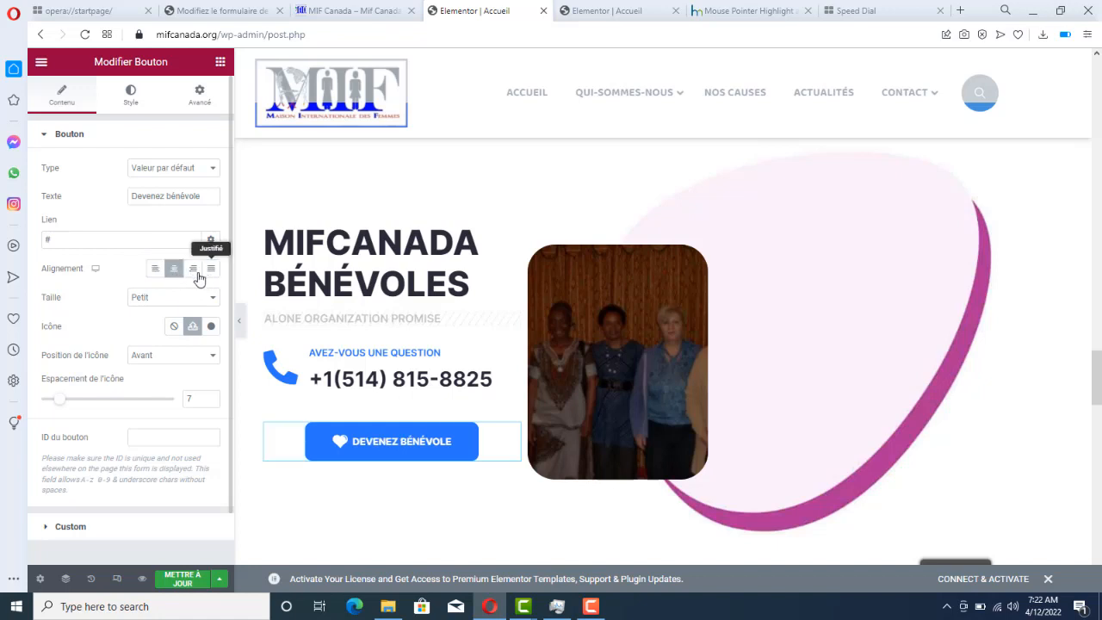
{"action": "left_click", "coordinate": [193, 274]}
{"action": "left_click", "coordinate": [212, 273]}
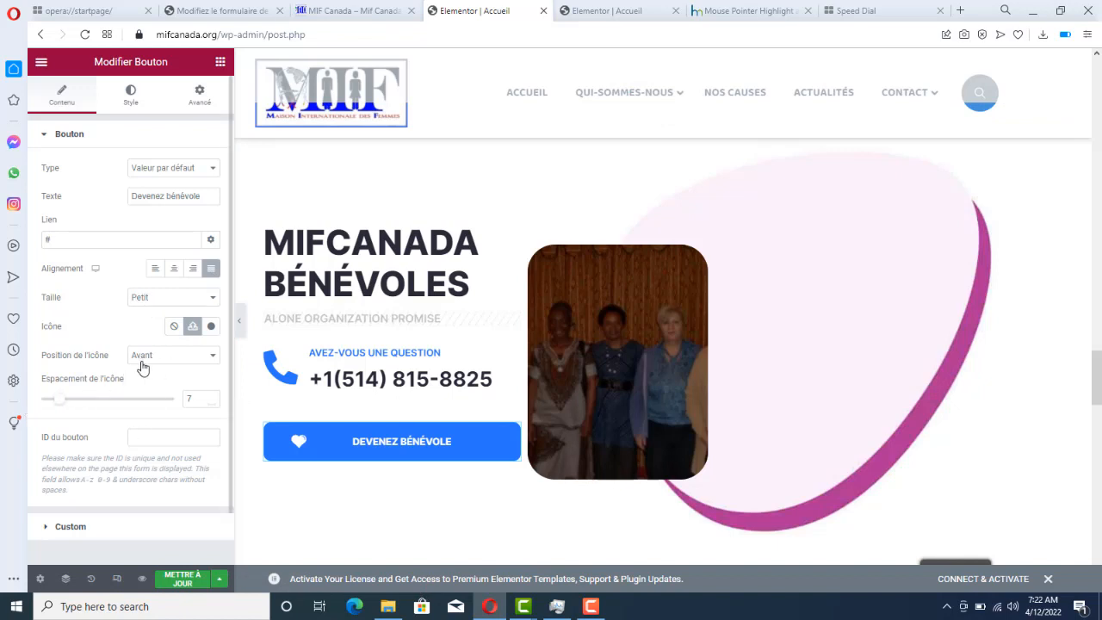
Step: Set the Devenez bénévole button's background colour to dark blue #0F2751
{"action": "left_click", "coordinate": [131, 94]}
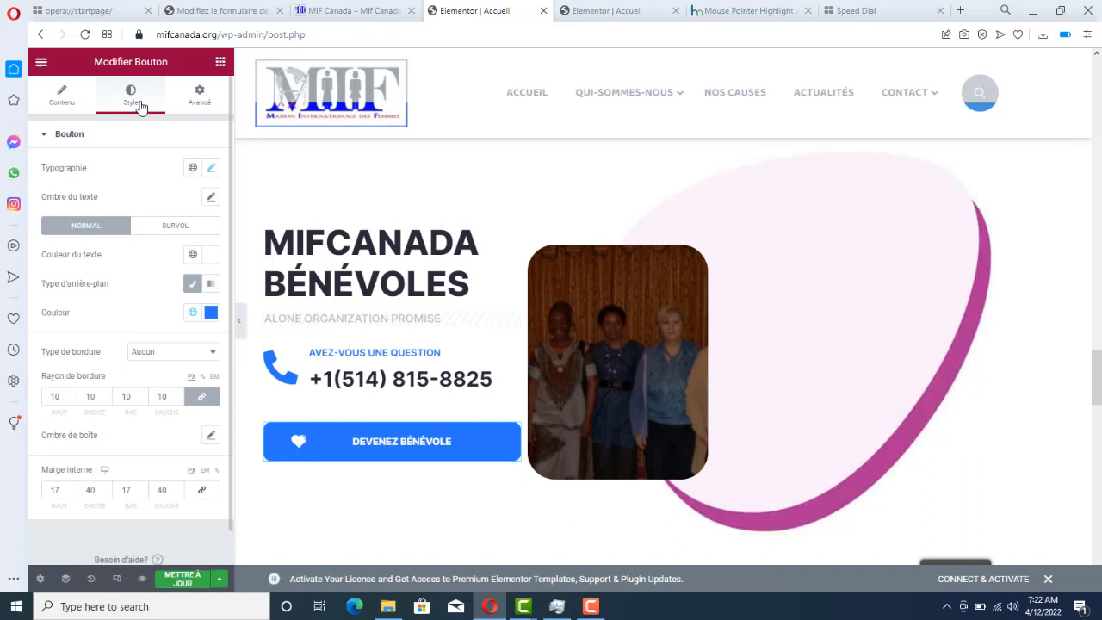
{"action": "left_click", "coordinate": [211, 313]}
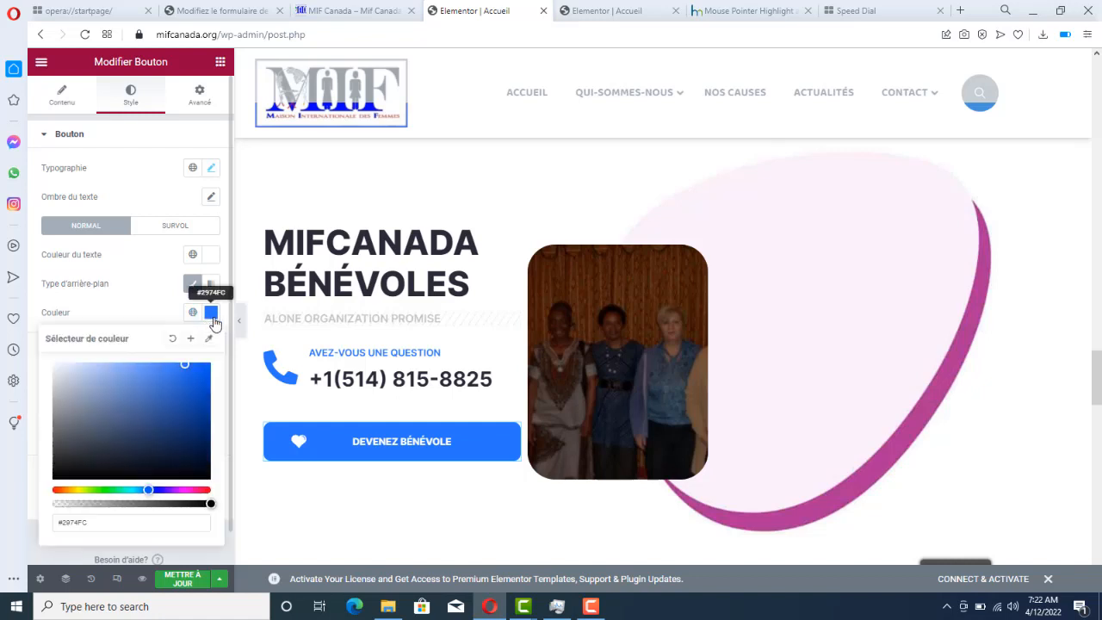
{"action": "left_click_drag", "start_coordinate": [181, 420], "coordinate": [181, 442]}
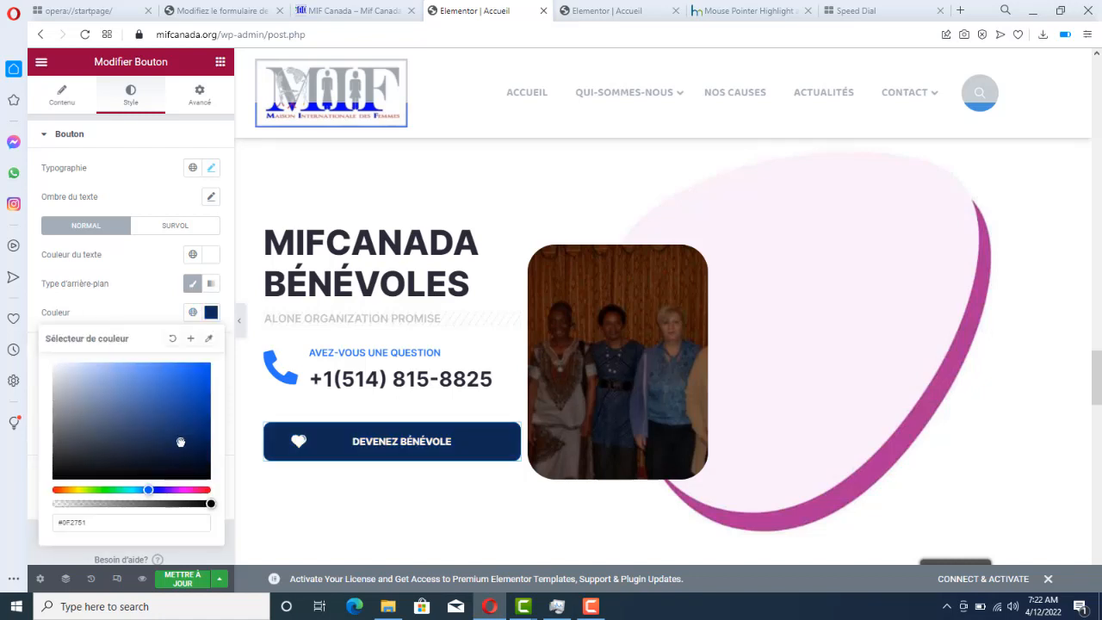
Step: Sample blue #2974FC from the Avez-vous une question icon box as the button's background colour and update the page
{"action": "left_click", "coordinate": [209, 338]}
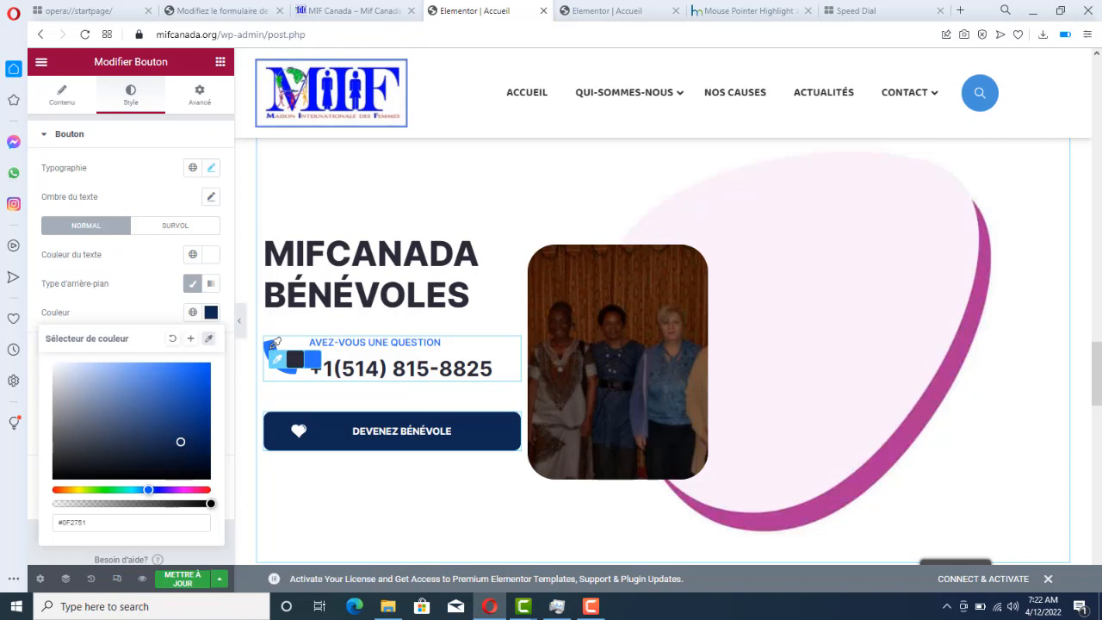
{"action": "left_click", "coordinate": [315, 367]}
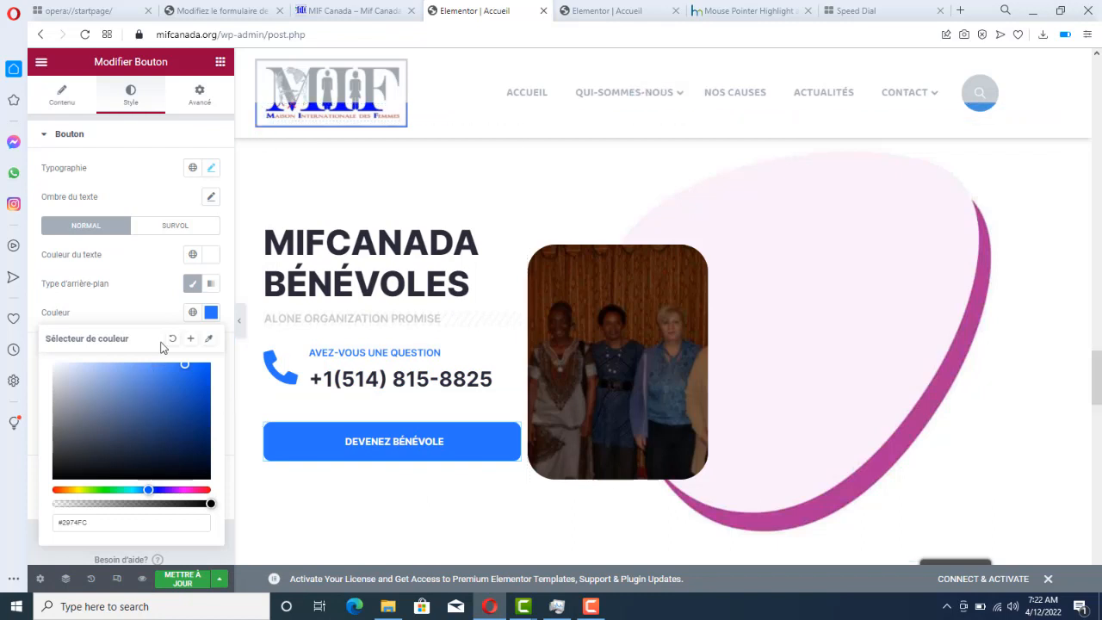
{"action": "left_click", "coordinate": [159, 307]}
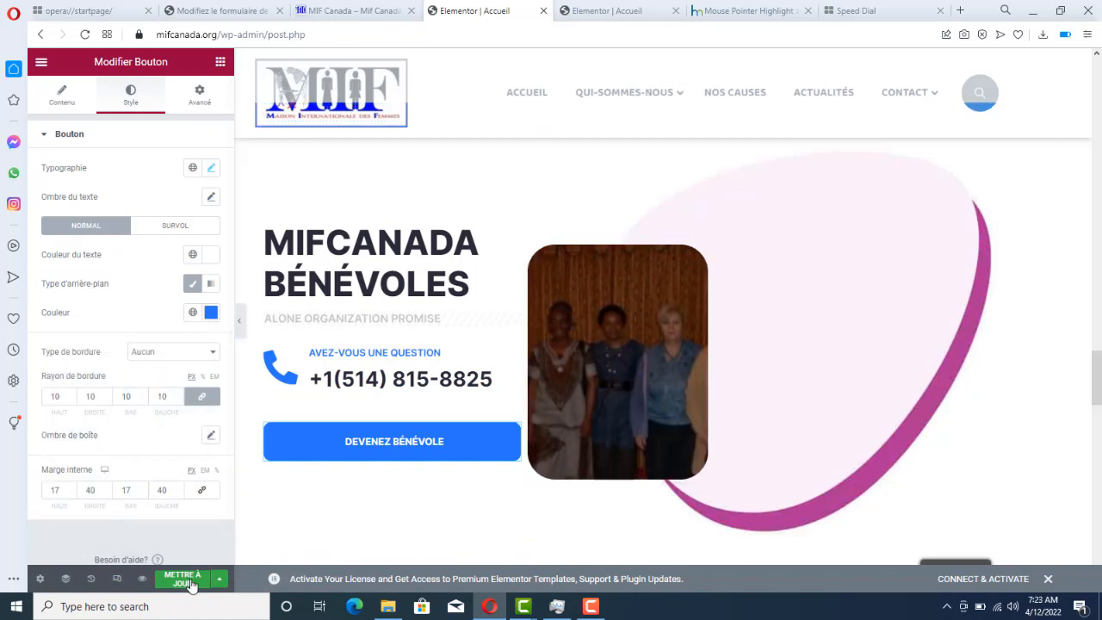
{"action": "left_click", "coordinate": [191, 582]}
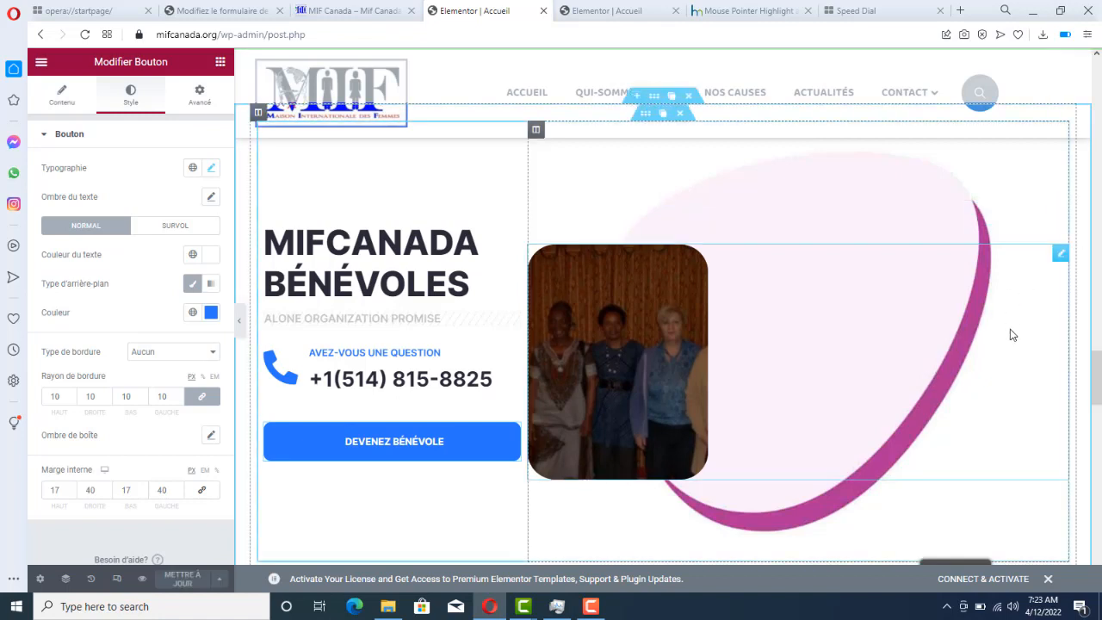
Step: Open the Be Members widget in the volunteers section for editing and review its layout settings
{"action": "left_click", "coordinate": [1062, 258]}
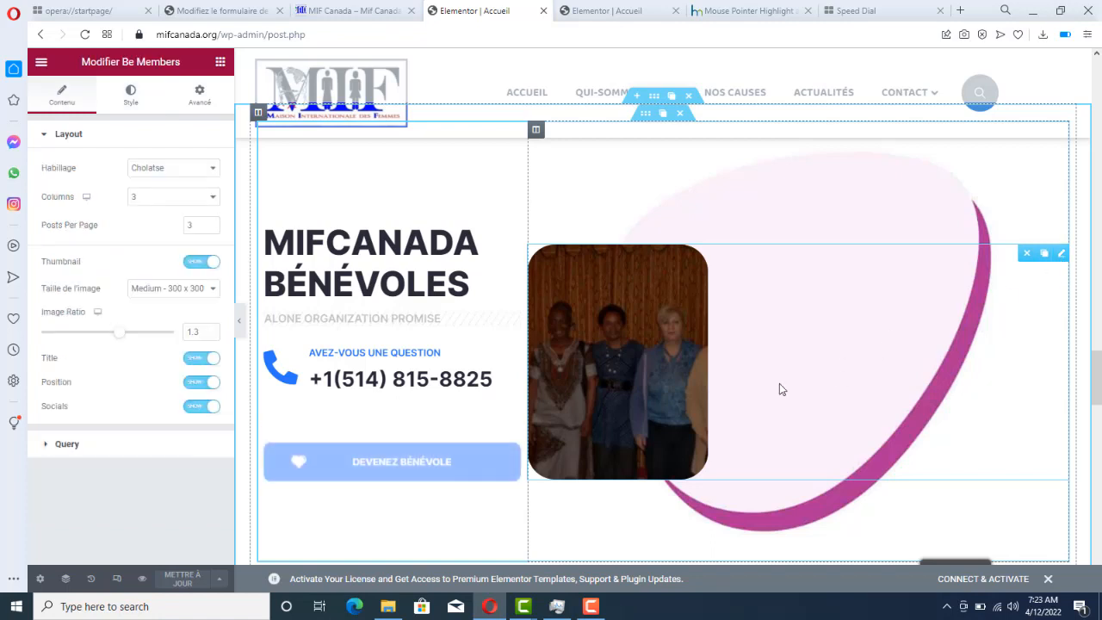
{"action": "mouse_move", "coordinate": [1058, 263]}
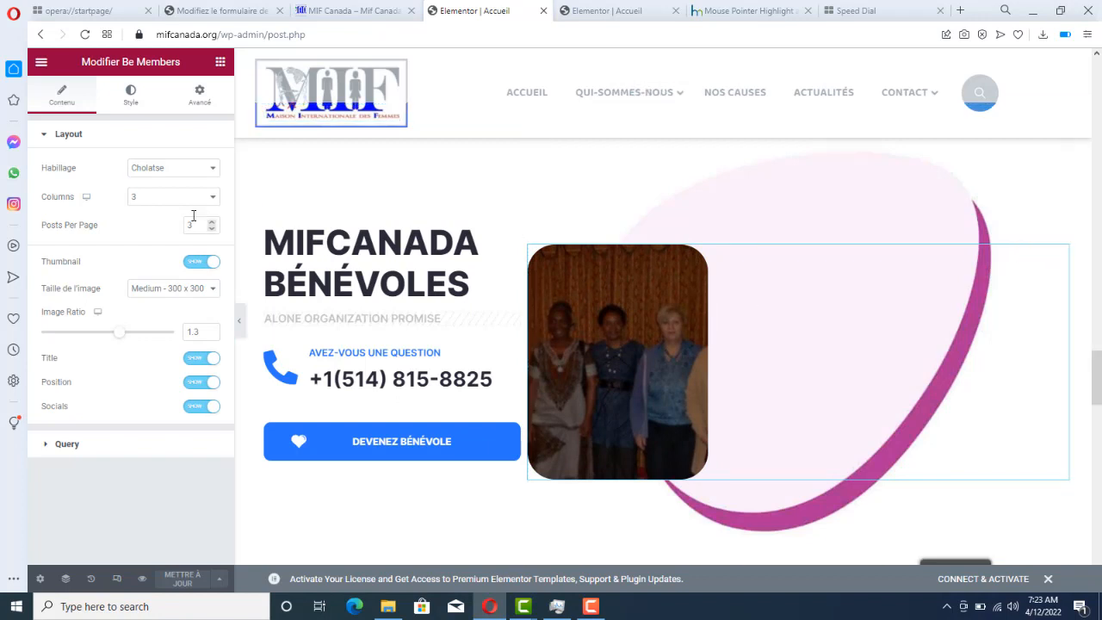
Step: Search the Elementor widget library for member widgets using "mem"
{"action": "left_click", "coordinate": [221, 63]}
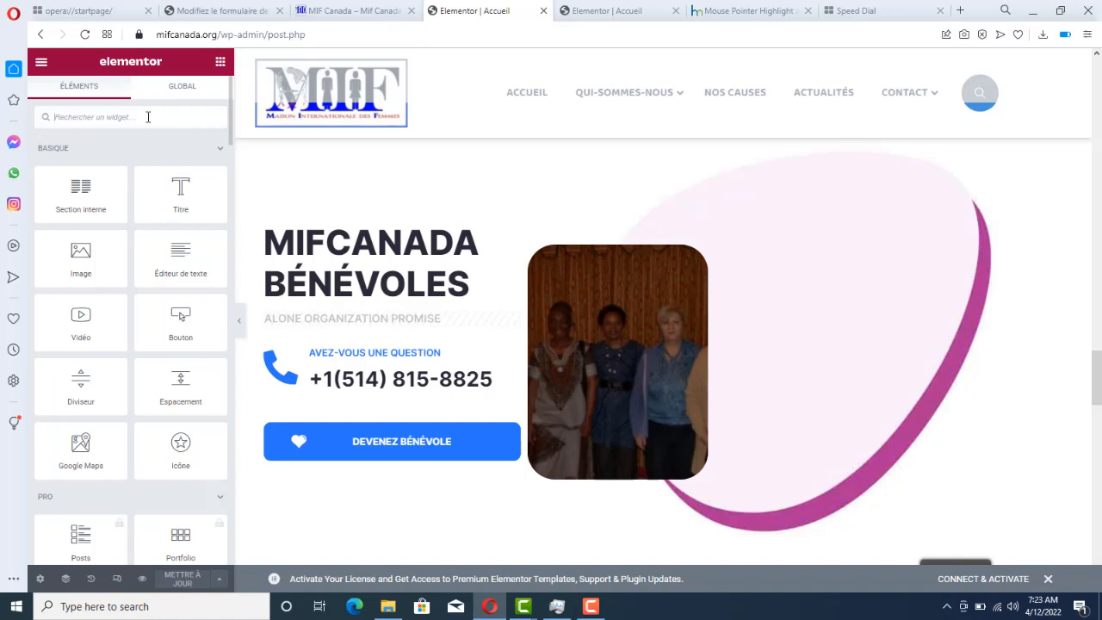
{"action": "type", "text": "te"}
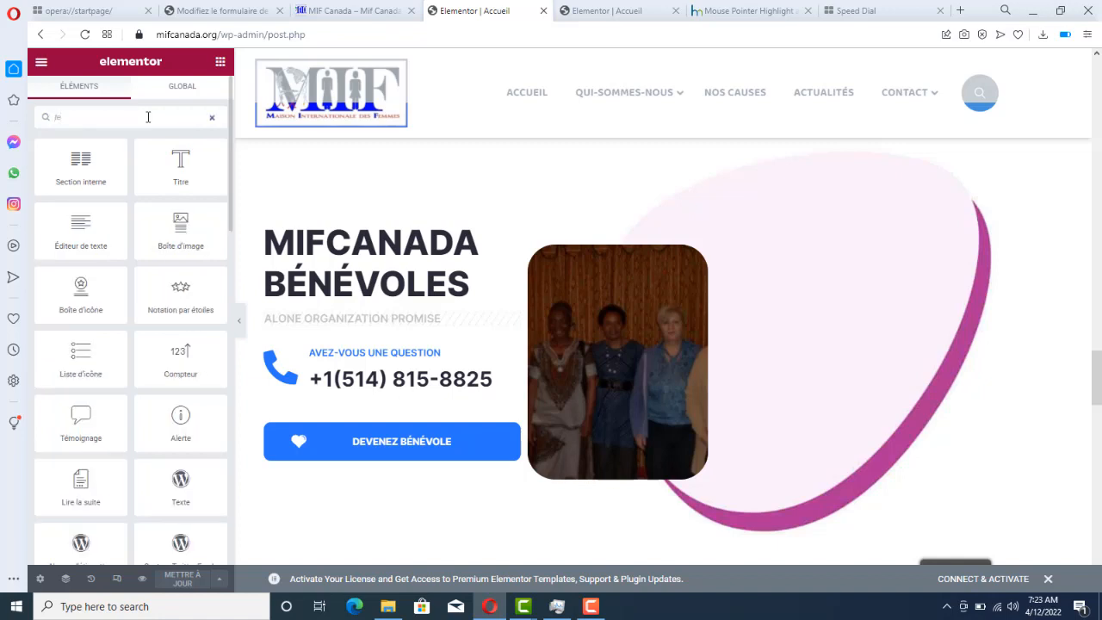
{"action": "type", "text": "a"}
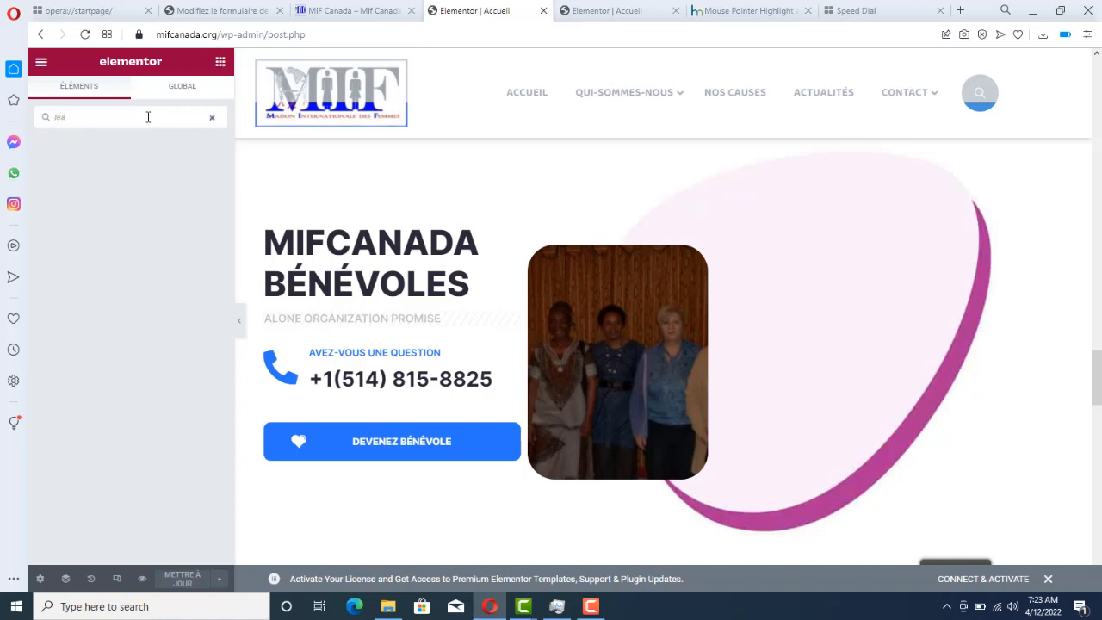
{"action": "key", "text": "BackSpace"}
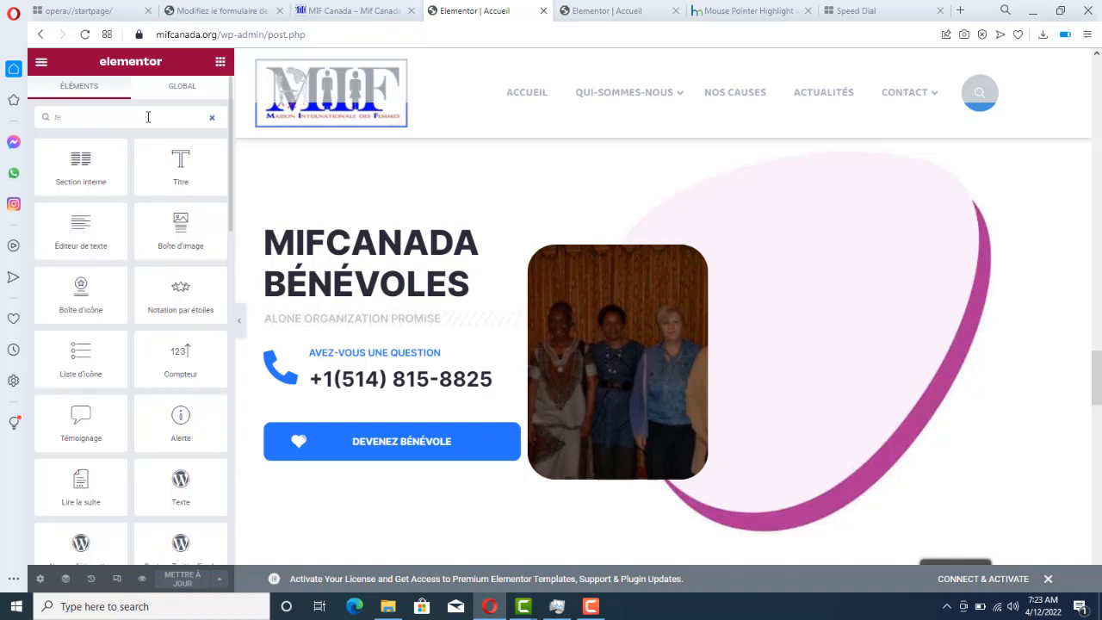
{"action": "key", "text": "BackSpace"}
{"action": "key", "text": "BackSpace"}
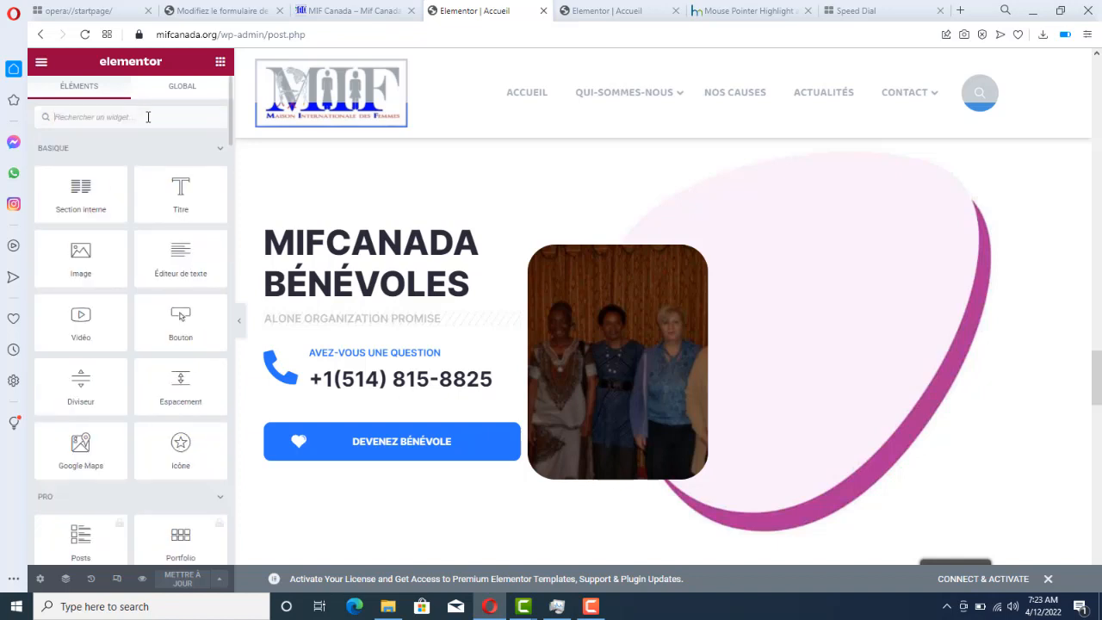
{"action": "type", "text": "mem"}
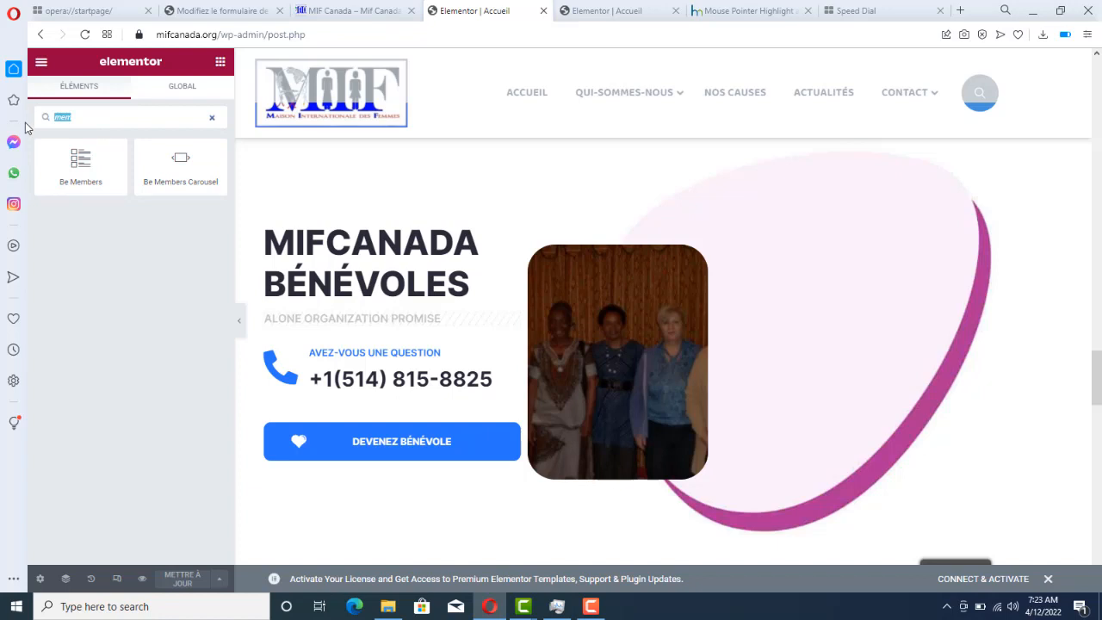
Step: Search the widget library for "team" and "group", and clear the search
{"action": "type", "text": "team"}
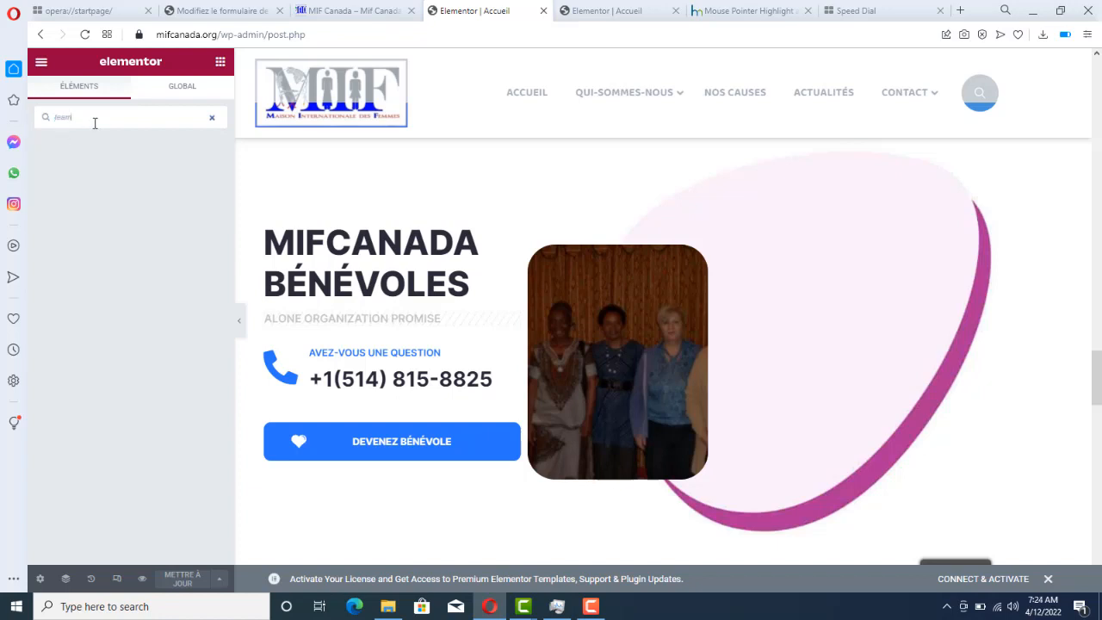
{"action": "left_click_drag", "start_coordinate": [6, 121], "coordinate": [2, 120]}
{"action": "left_click", "coordinate": [136, 124]}
{"action": "key", "text": "BackSpace"}
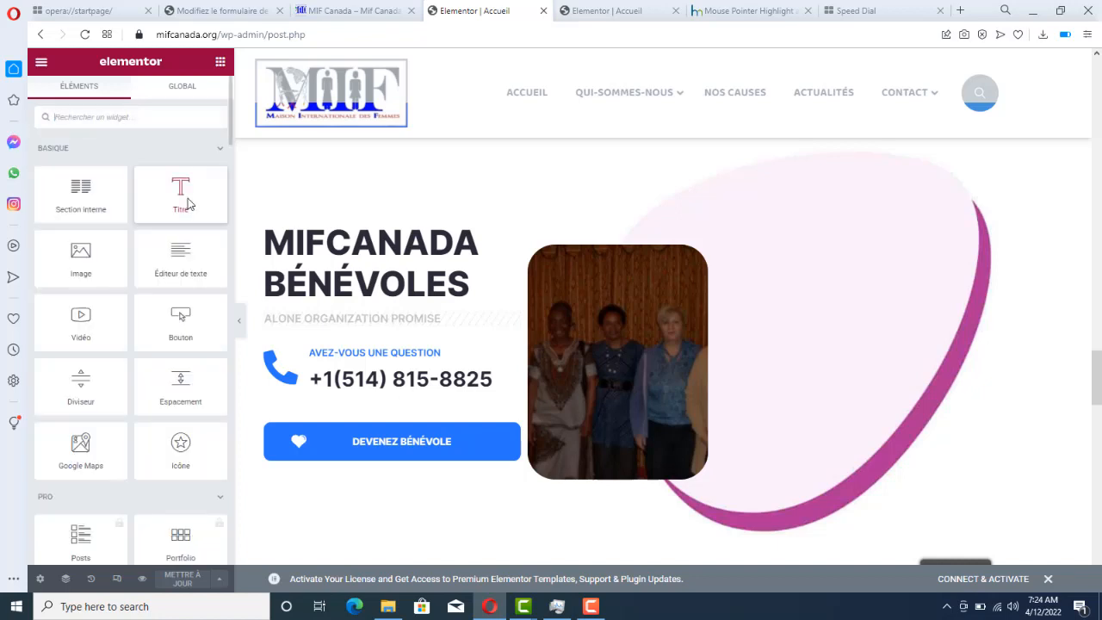
{"action": "type", "text": "grid"}
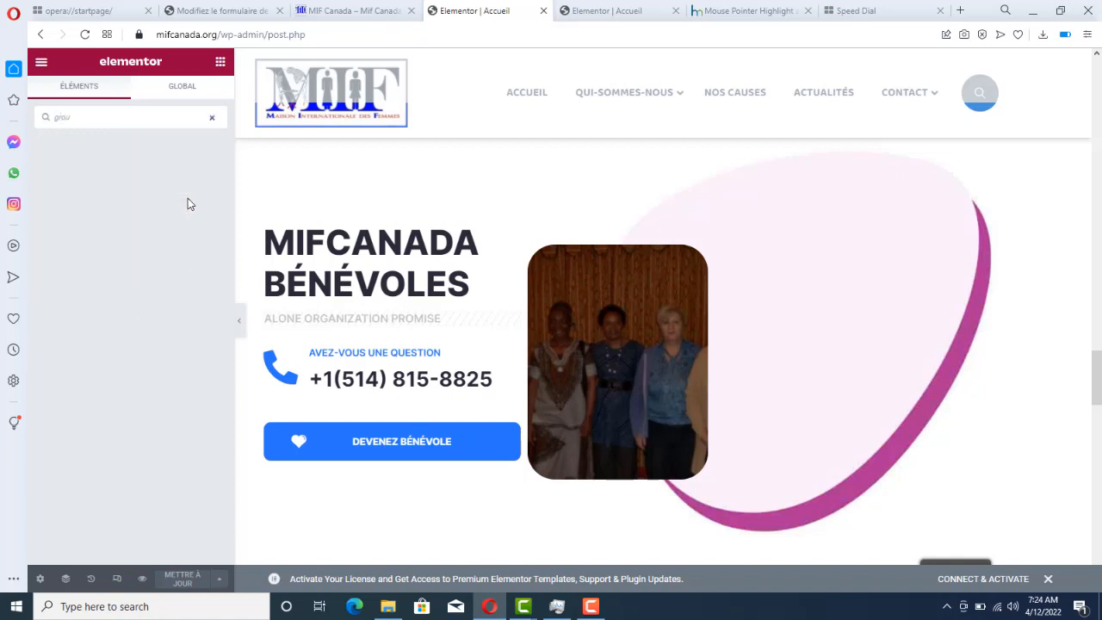
{"action": "type", "text": "p"}
{"action": "key", "text": "BackSpace"}
{"action": "key", "text": "BackSpace"}
{"action": "key", "text": "BackSpace"}
{"action": "key", "text": "BackSpace"}
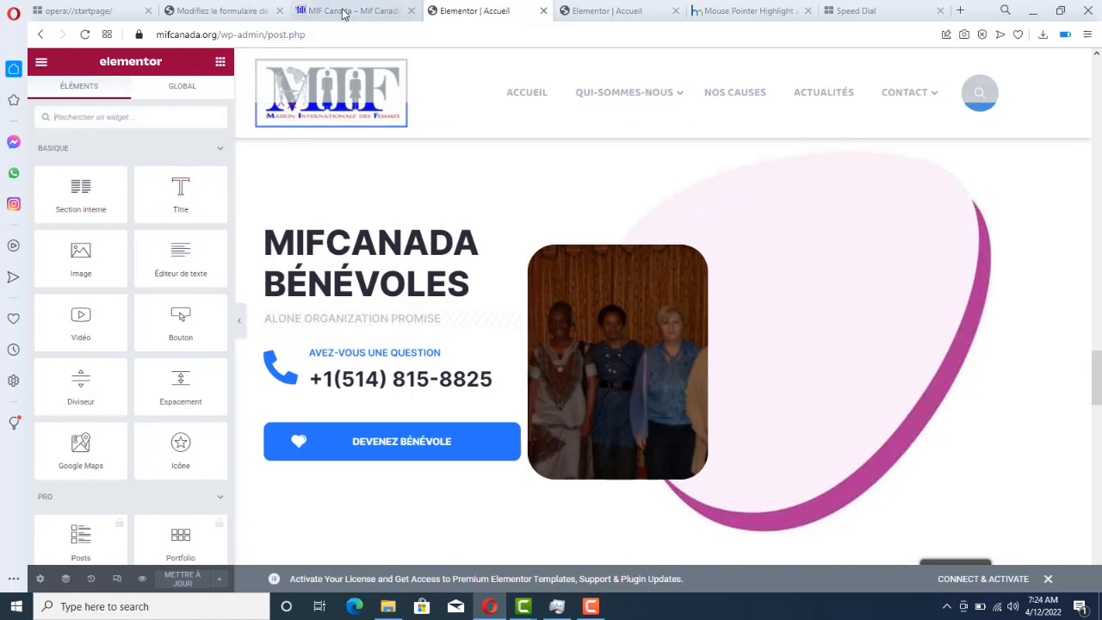
Step: Switch to the WordPress admin and open the Teams list
{"action": "left_click", "coordinate": [231, 9]}
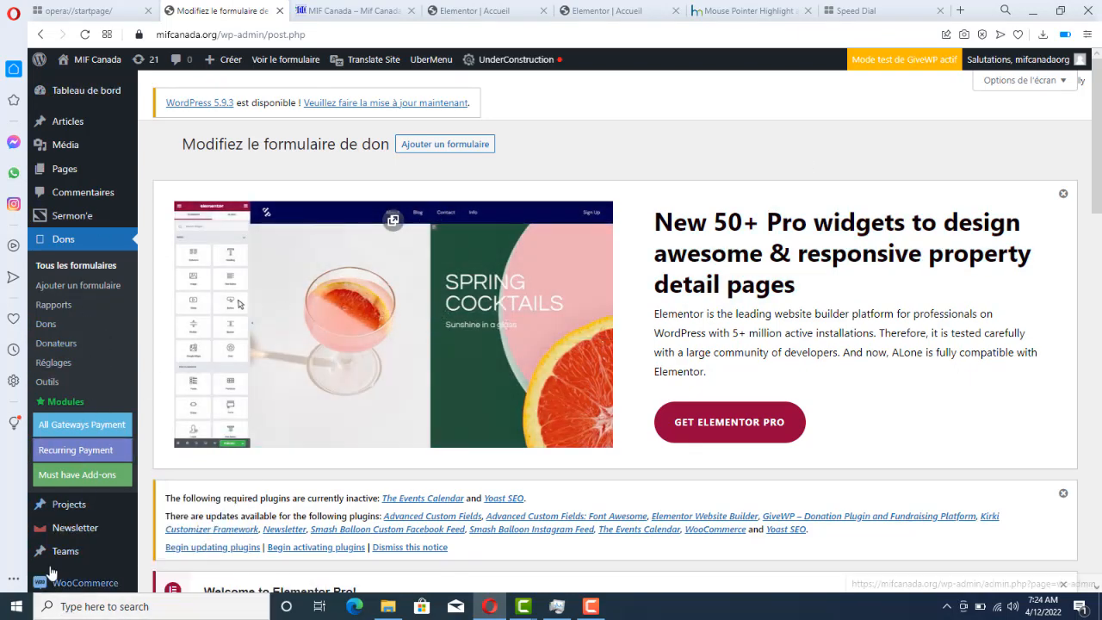
{"action": "mouse_move", "coordinate": [78, 554]}
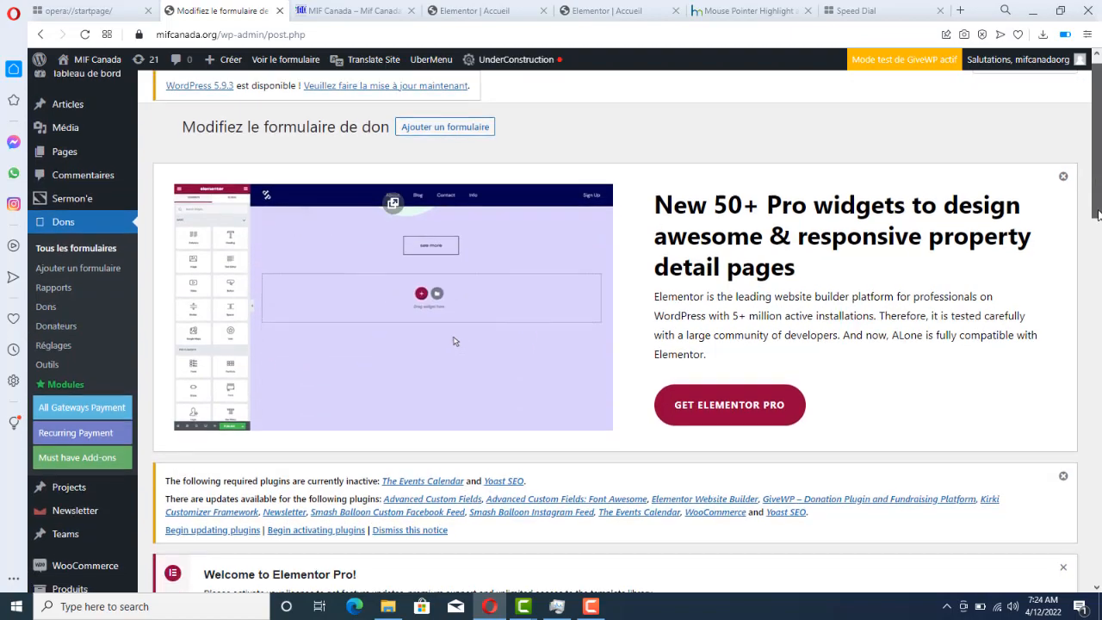
{"action": "left_click_drag", "start_coordinate": [1097, 207], "coordinate": [1076, 176]}
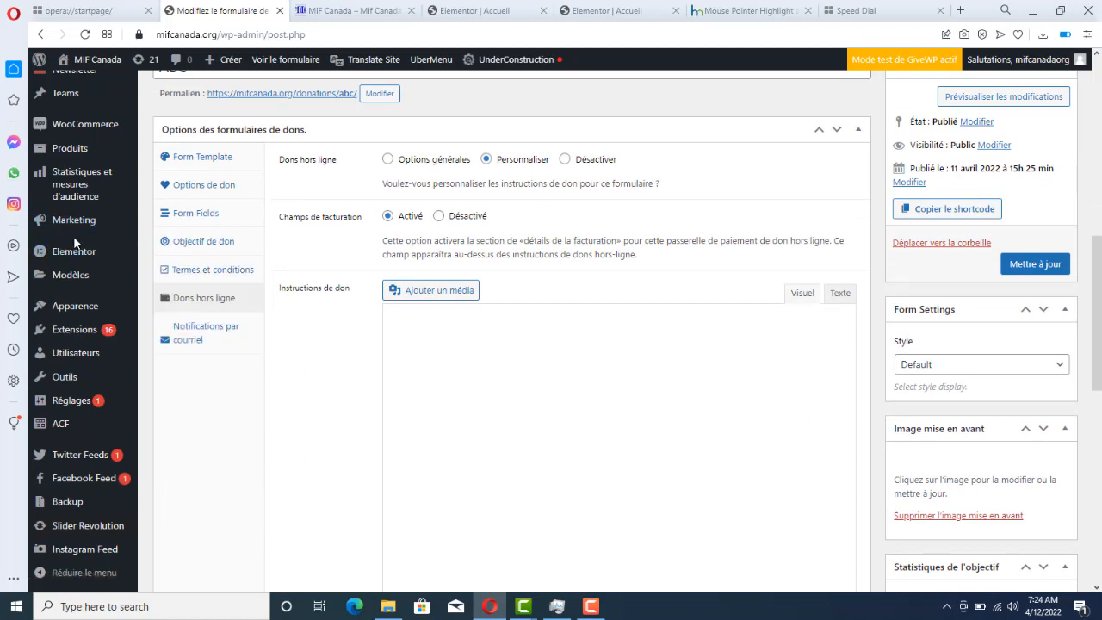
{"action": "mouse_move", "coordinate": [77, 101]}
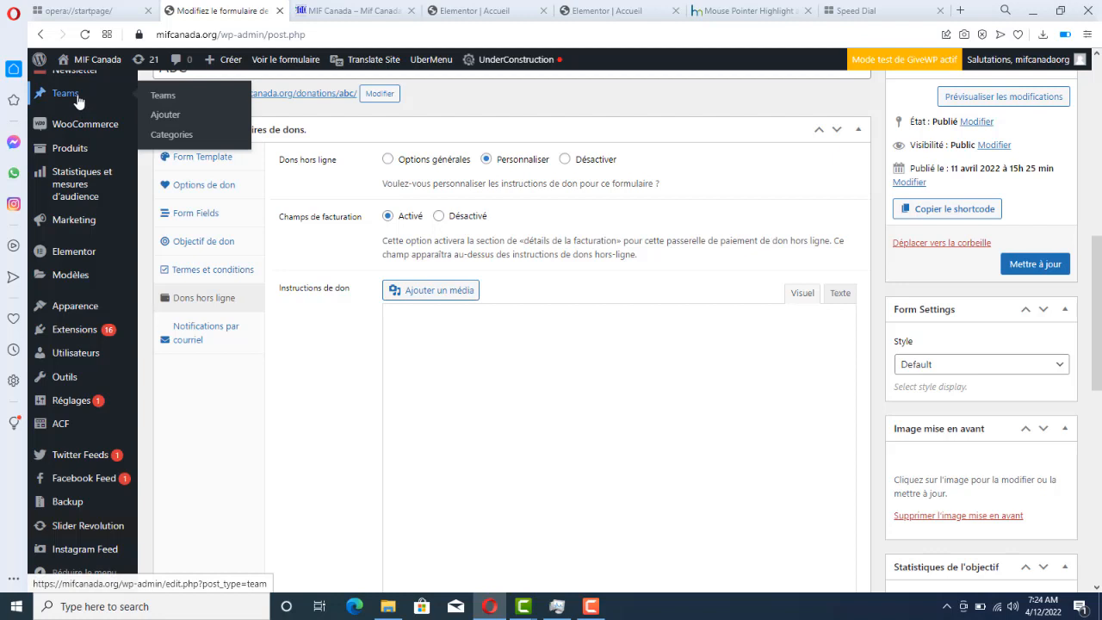
{"action": "left_click", "coordinate": [78, 101]}
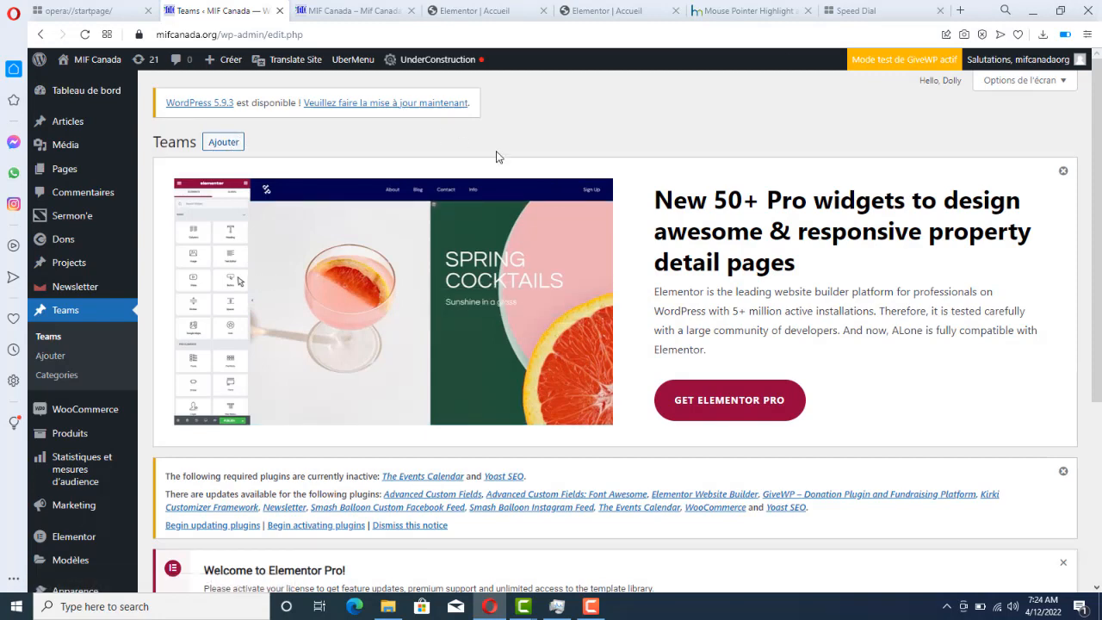
Step: Dismiss the Elementor Pro promotion, the required-plugins notice and the Elementor welcome notice above the Teams list
{"action": "left_click", "coordinate": [1065, 174]}
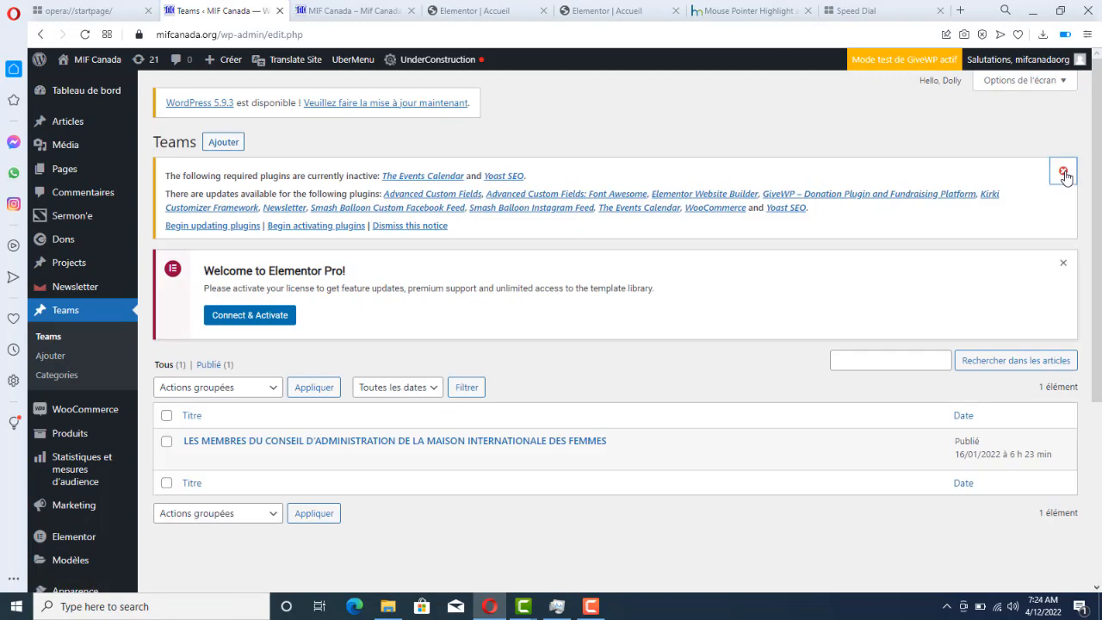
{"action": "left_click", "coordinate": [1064, 174]}
{"action": "left_click", "coordinate": [1065, 174]}
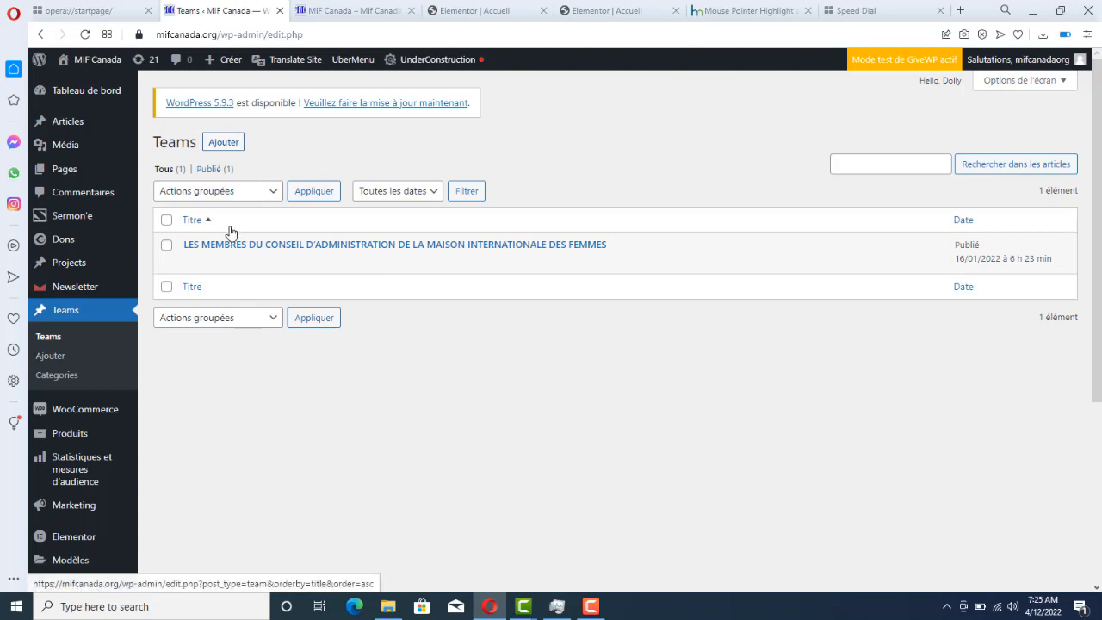
Step: Start a new Teams entry and close the block editor's welcome guide
{"action": "left_click", "coordinate": [228, 149]}
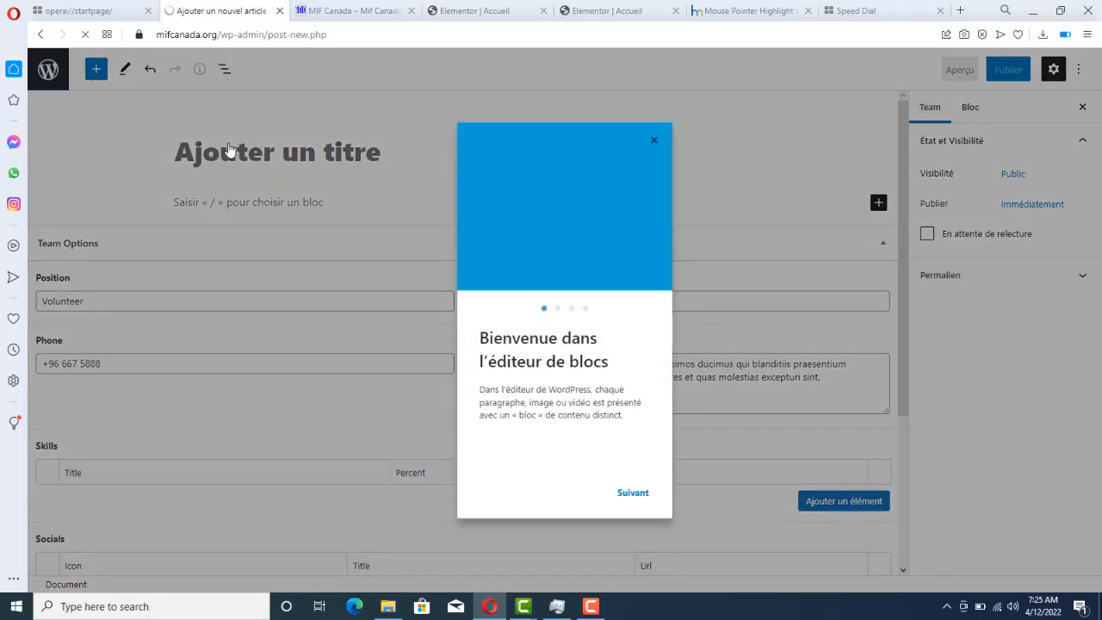
{"action": "left_click", "coordinate": [654, 141]}
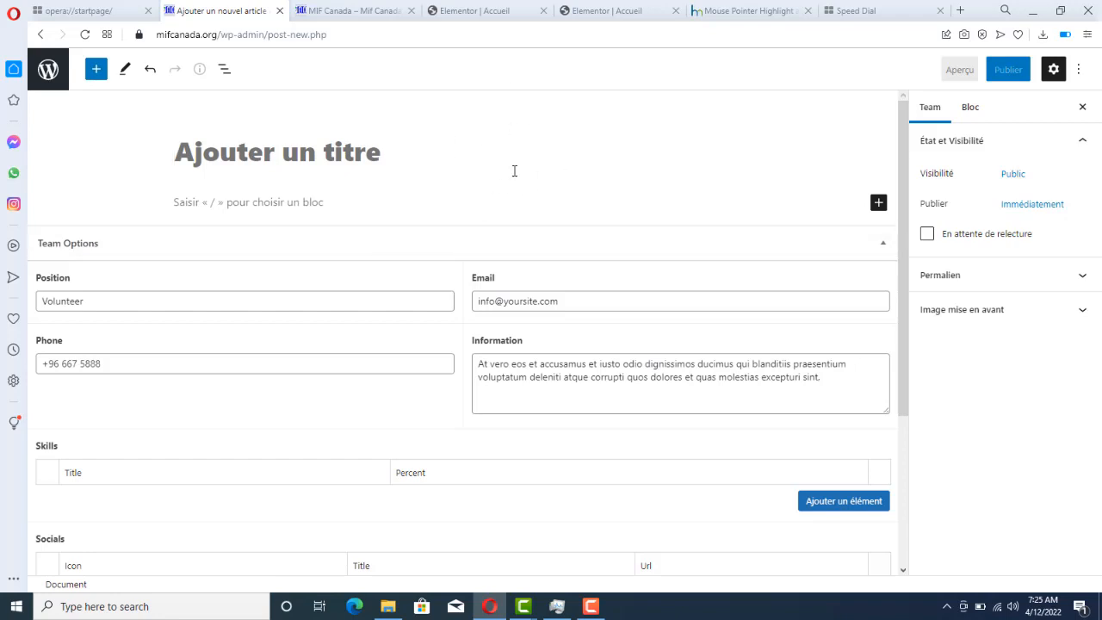
Step: Examine the Position, Email, Phone and Skills fields in the new entry's Team Options
{"action": "scroll", "coordinate": [905, 244], "scroll_direction": "down", "scroll_amount": 2}
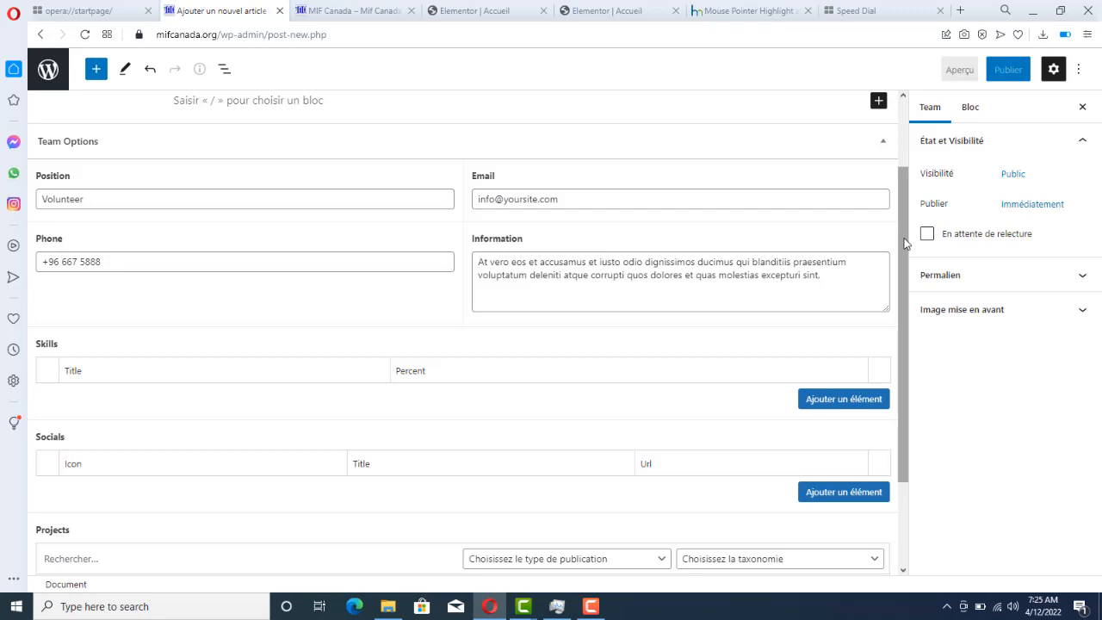
{"action": "left_click", "coordinate": [135, 194]}
{"action": "left_click_drag", "start_coordinate": [135, 193], "coordinate": [15, 215]}
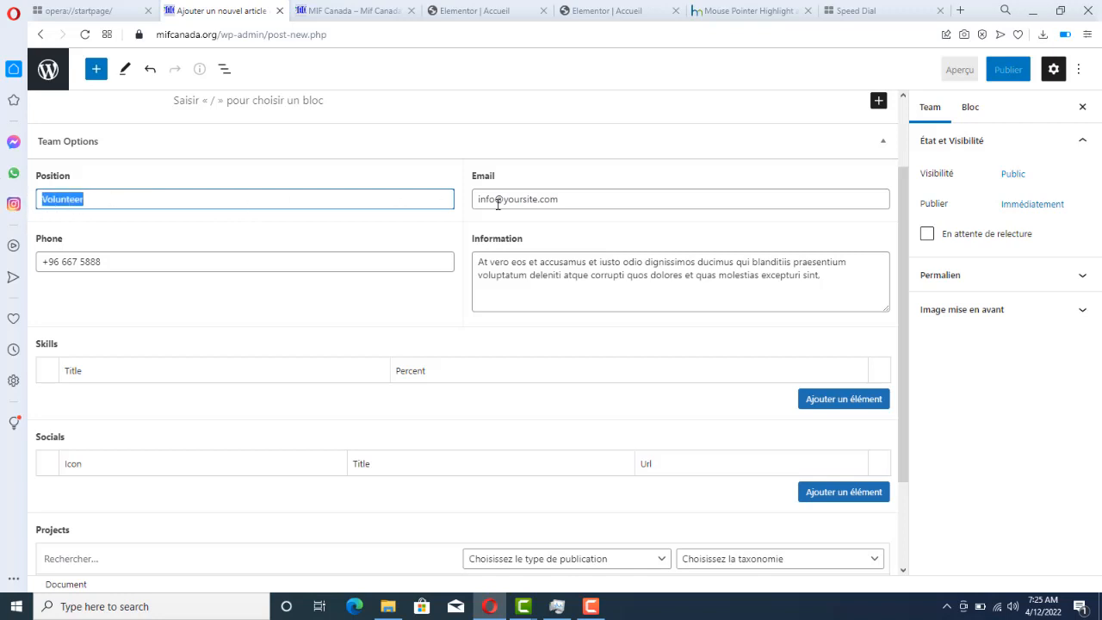
{"action": "left_click_drag", "start_coordinate": [627, 191], "coordinate": [431, 216]}
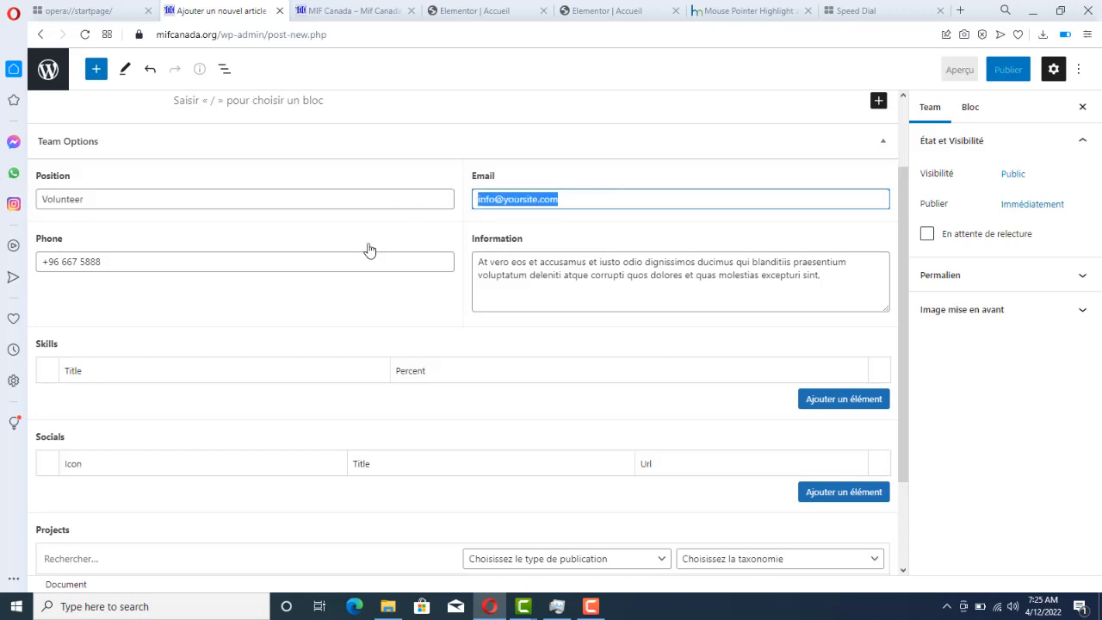
{"action": "left_click_drag", "start_coordinate": [255, 258], "coordinate": [17, 255]}
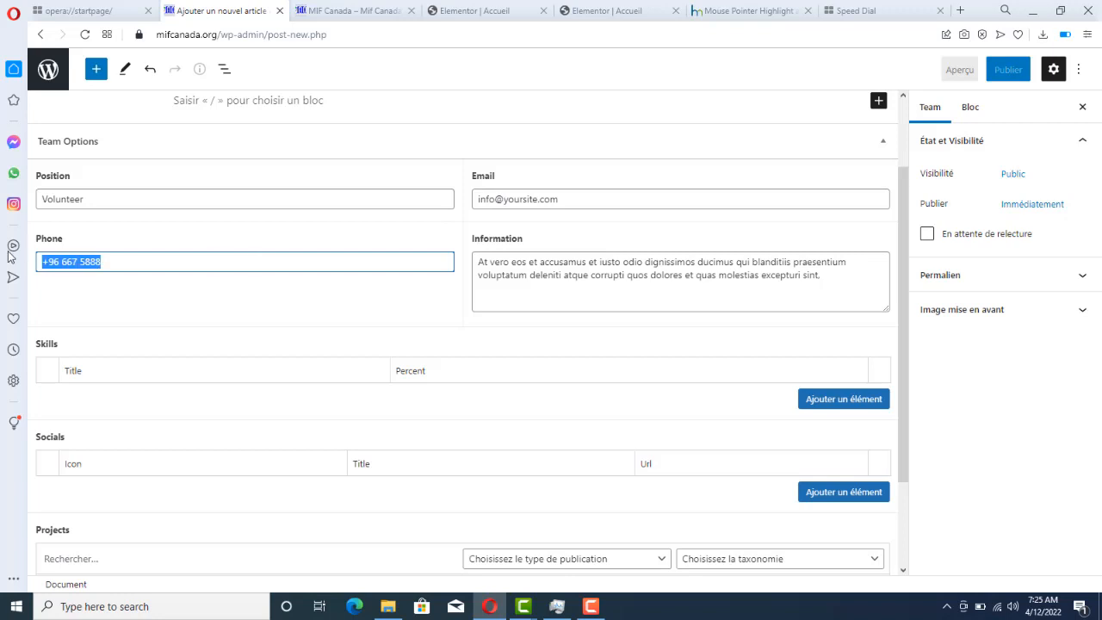
{"action": "left_click", "coordinate": [161, 369]}
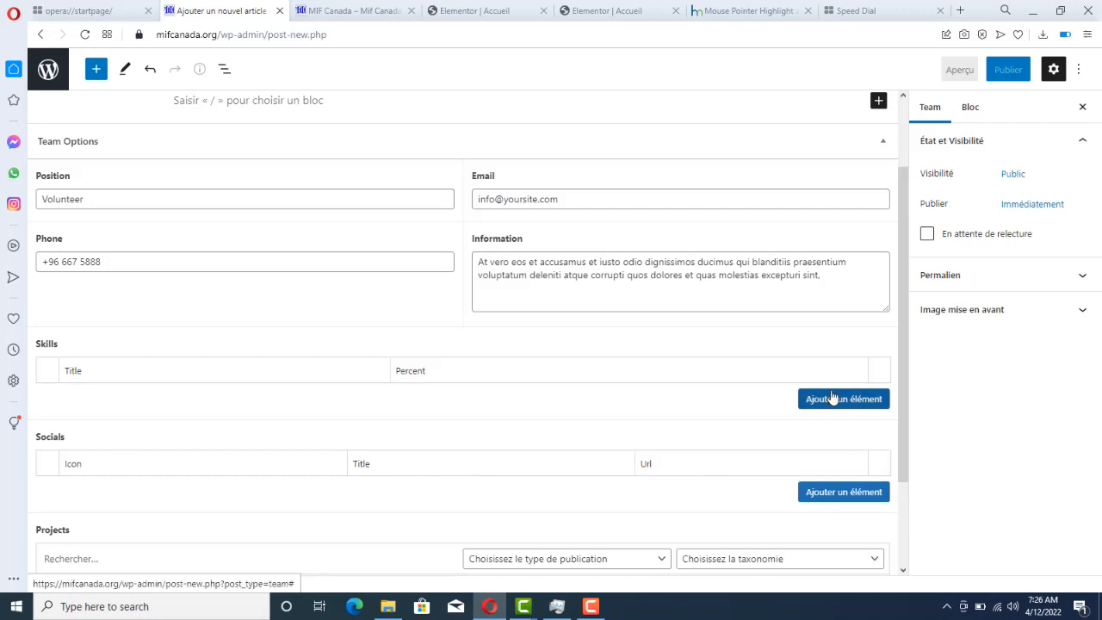
Step: Add a Facebook row to the Socials and a row to the Skills, setting the skill's percentage to 92
{"action": "left_click", "coordinate": [827, 498]}
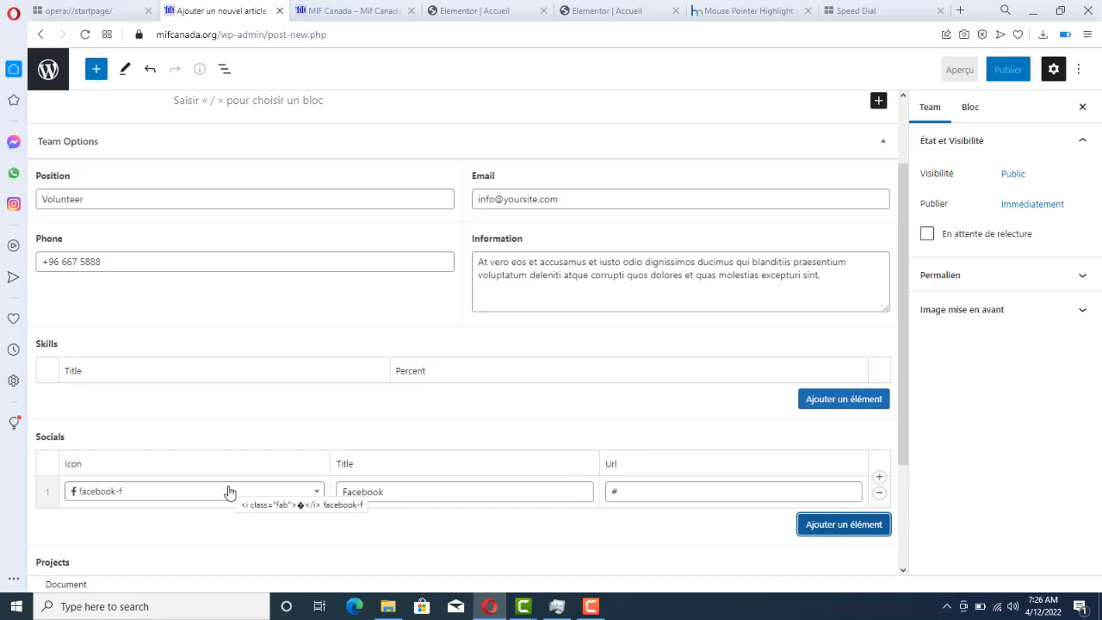
{"action": "left_click", "coordinate": [656, 495]}
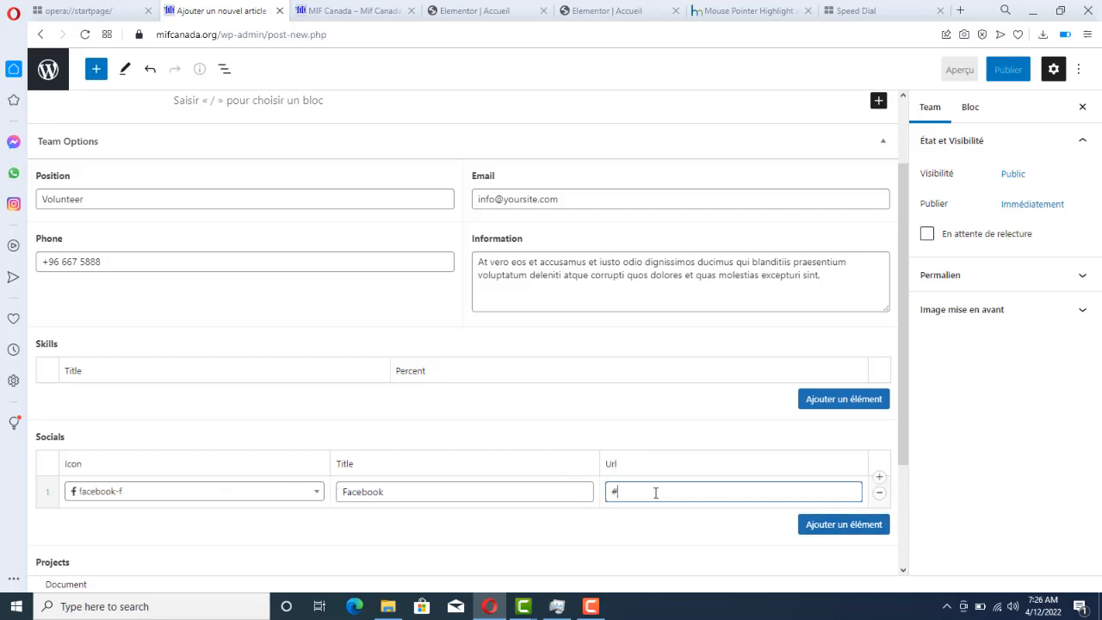
{"action": "left_click", "coordinate": [821, 401]}
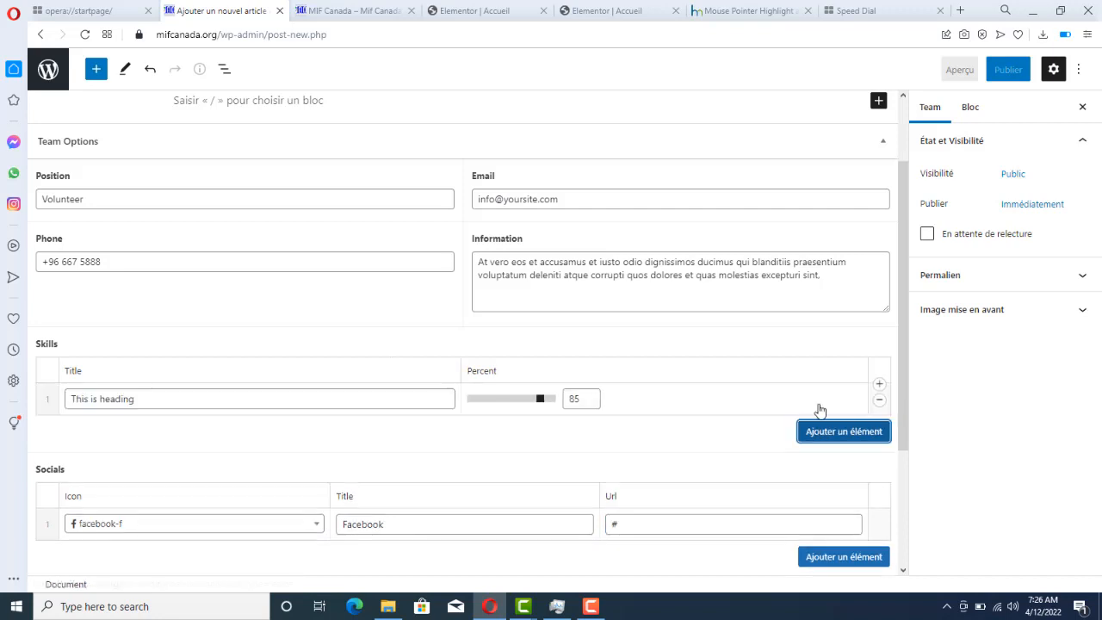
{"action": "left_click", "coordinate": [177, 403]}
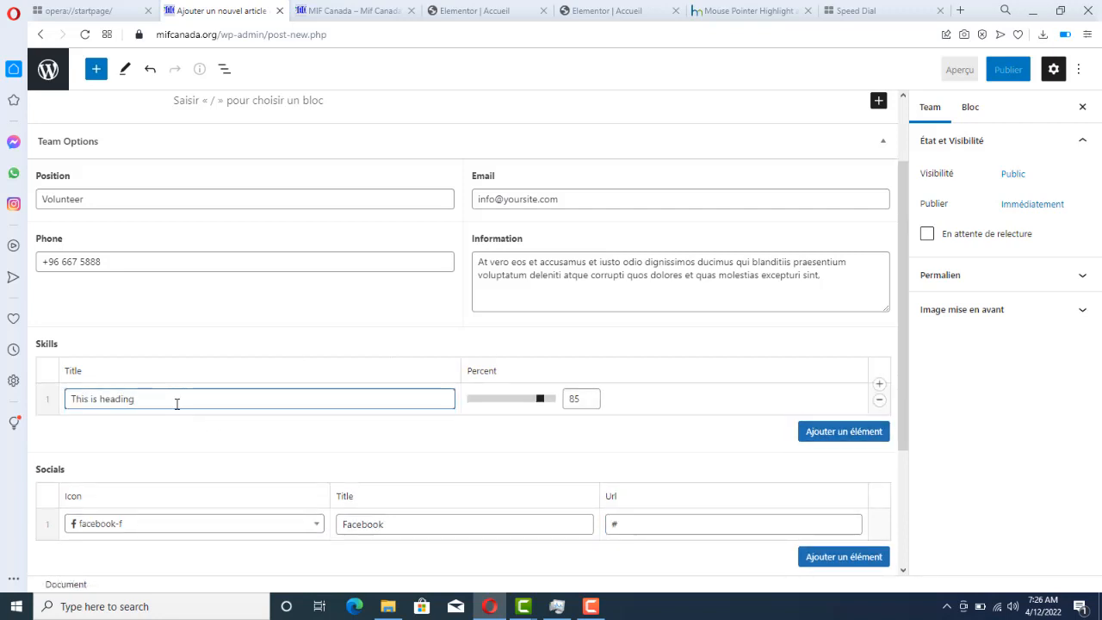
{"action": "left_click_drag", "start_coordinate": [131, 399], "coordinate": [38, 405]}
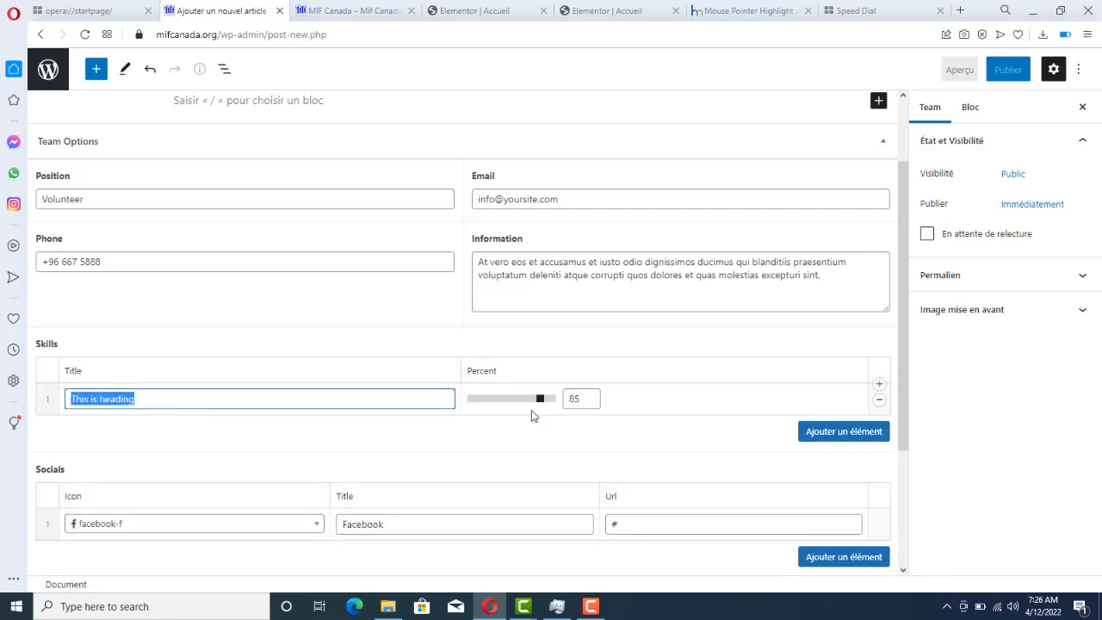
{"action": "left_click_drag", "start_coordinate": [539, 400], "coordinate": [547, 404]}
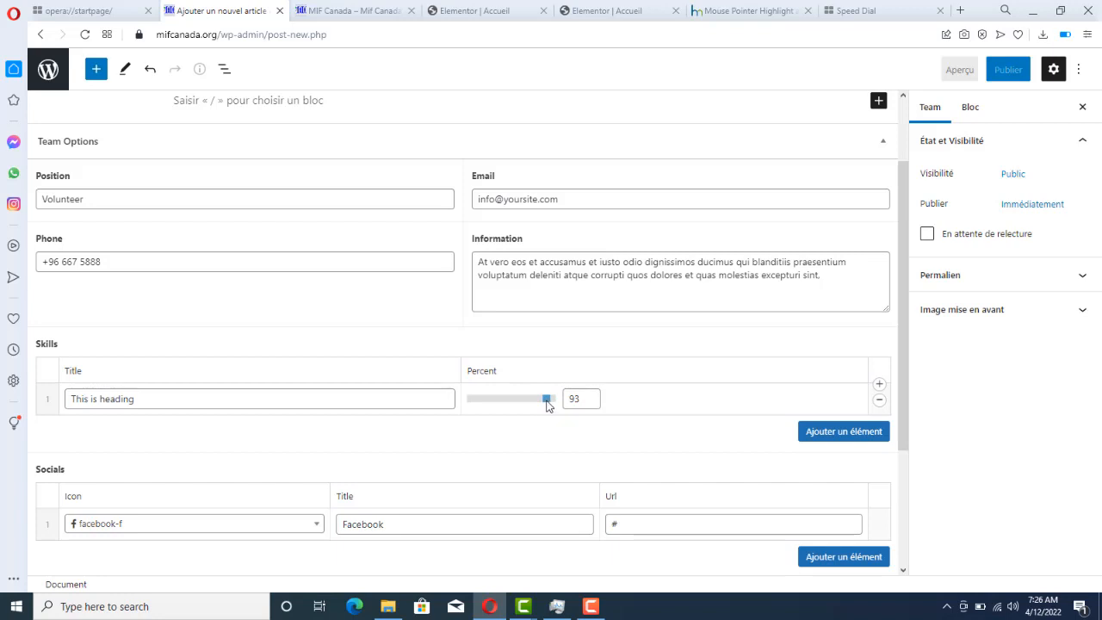
{"action": "left_click_drag", "start_coordinate": [548, 404], "coordinate": [545, 402]}
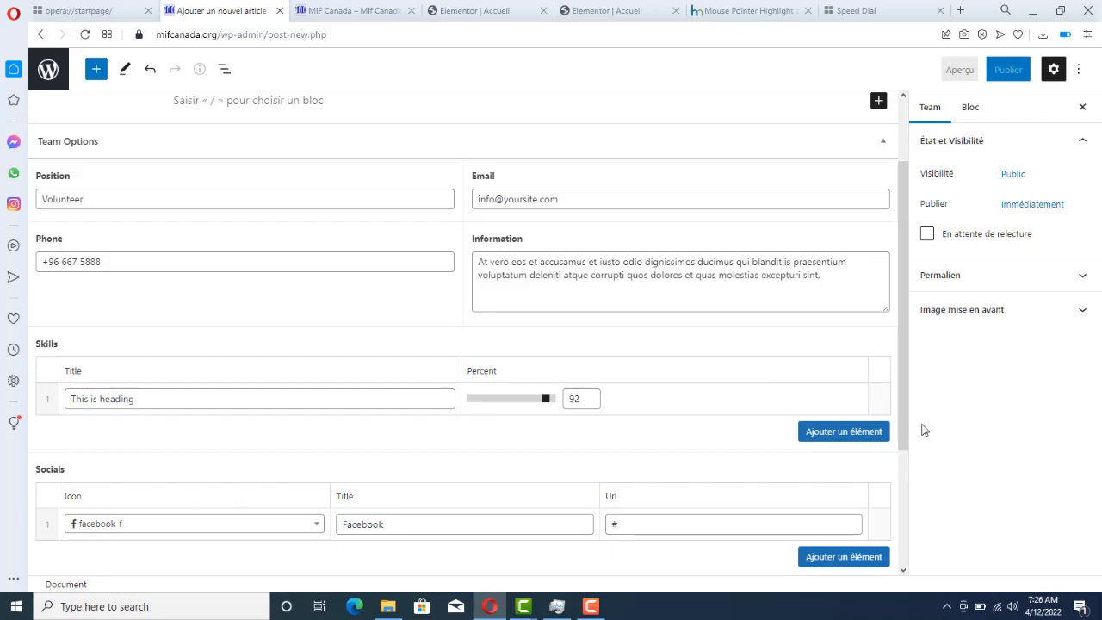
{"action": "left_click", "coordinate": [152, 196]}
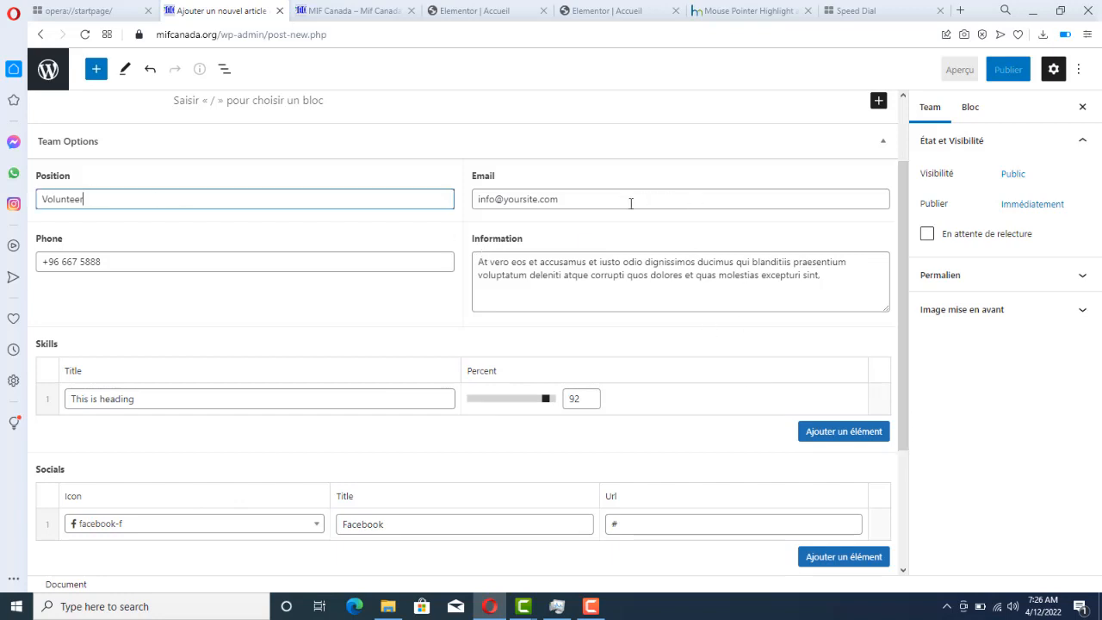
{"action": "left_click", "coordinate": [676, 274]}
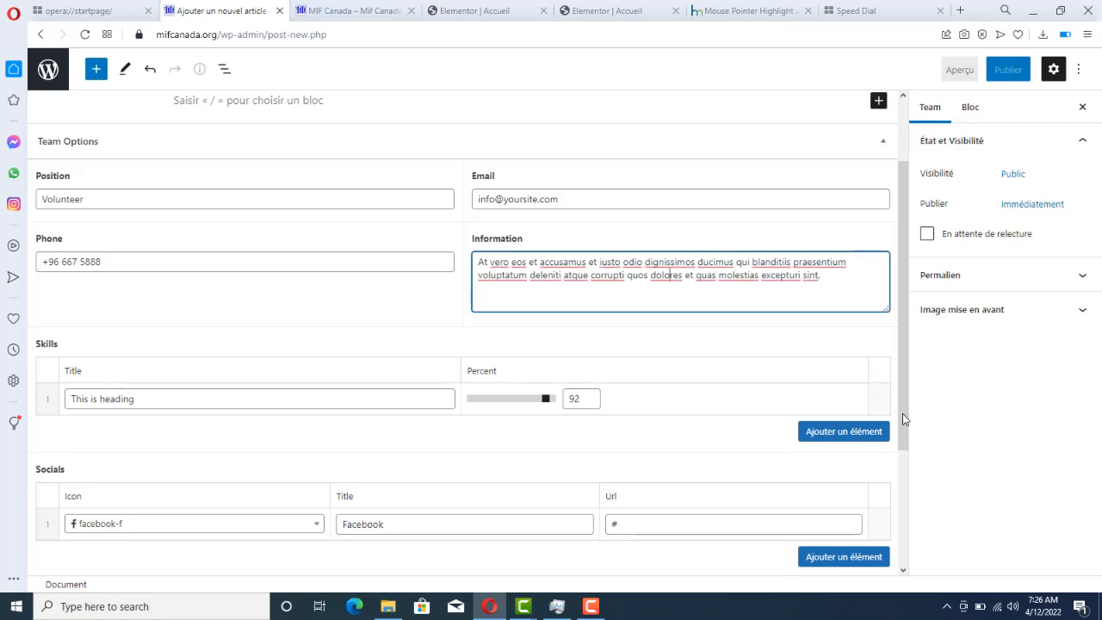
Step: Add ABC and Bright Brains PROJECT to the entry's selected Projects
{"action": "left_click_drag", "start_coordinate": [902, 413], "coordinate": [929, 559]}
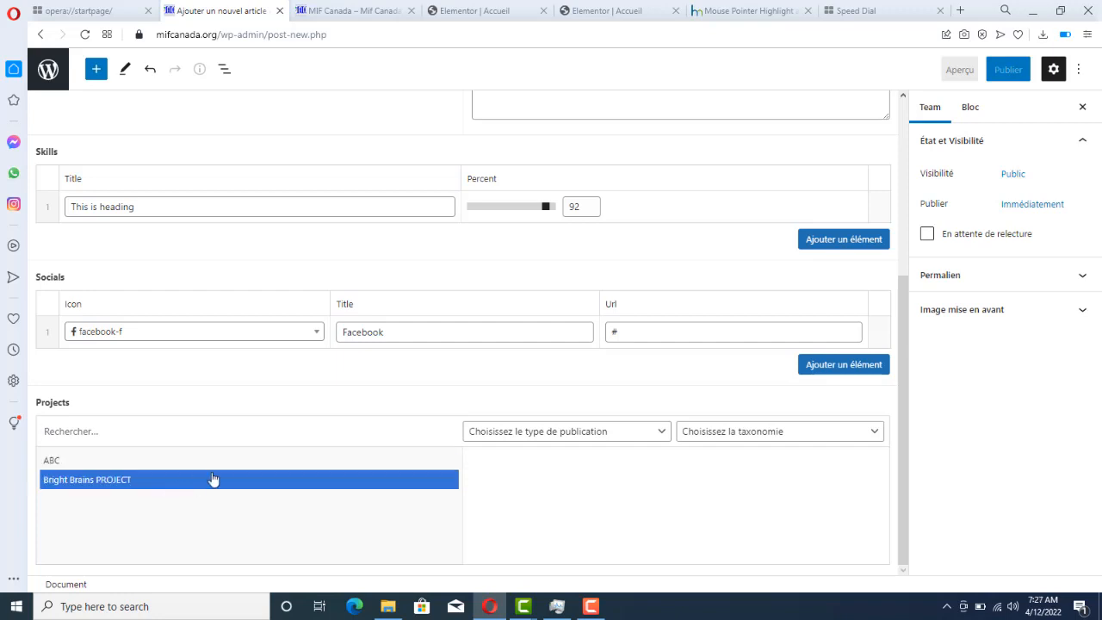
{"action": "left_click", "coordinate": [285, 467]}
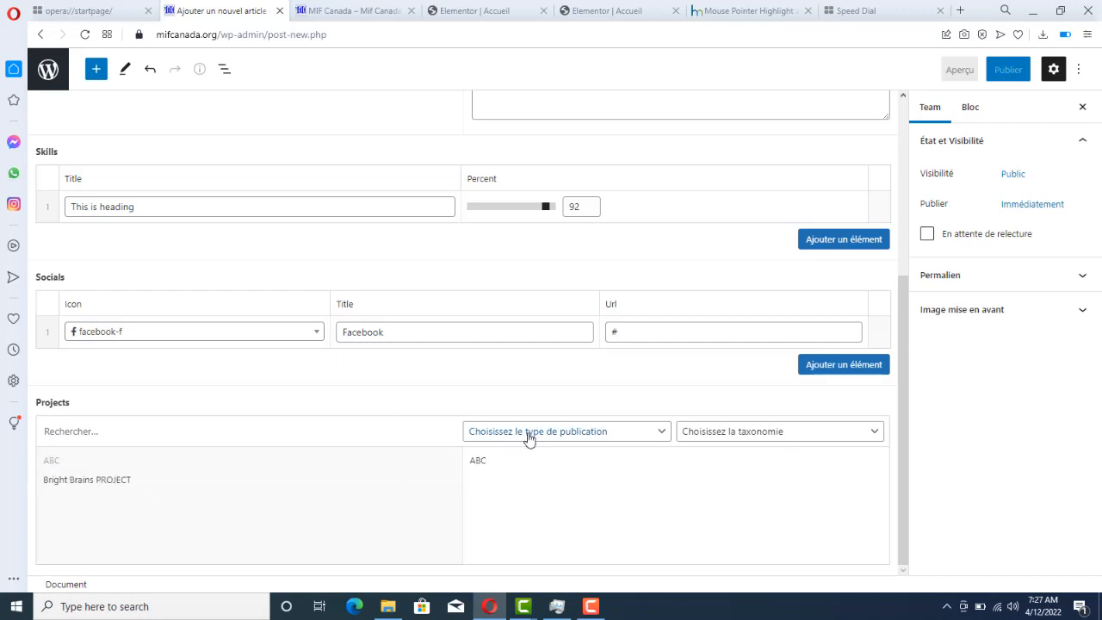
{"action": "left_click", "coordinate": [111, 483]}
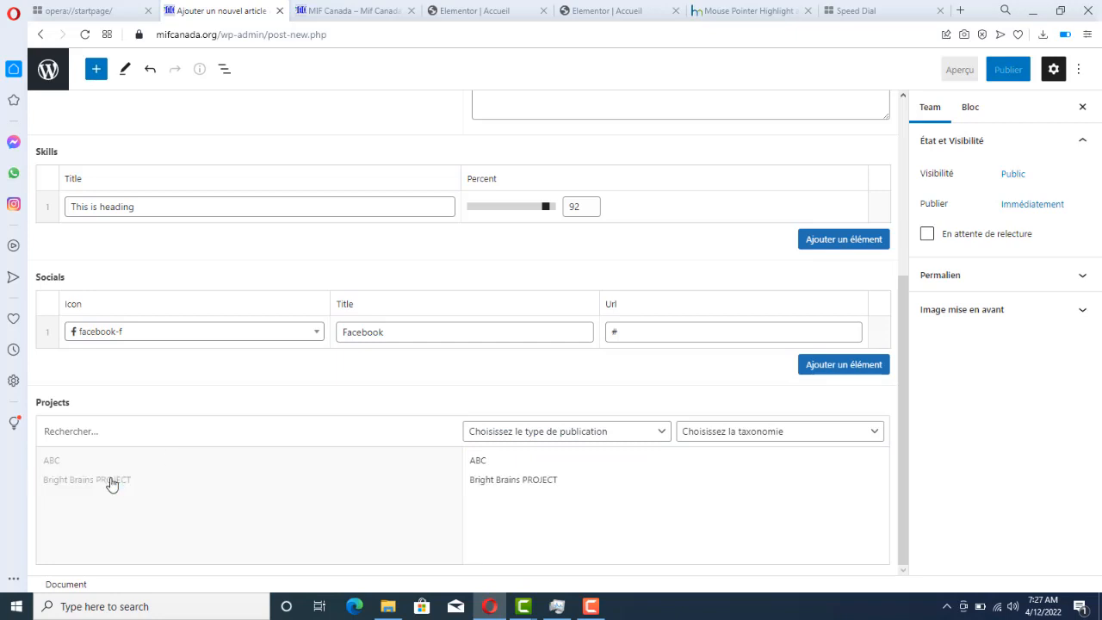
Step: Examine the publication type and taxonomy filter choices for the entry's Projects
{"action": "left_click", "coordinate": [592, 437]}
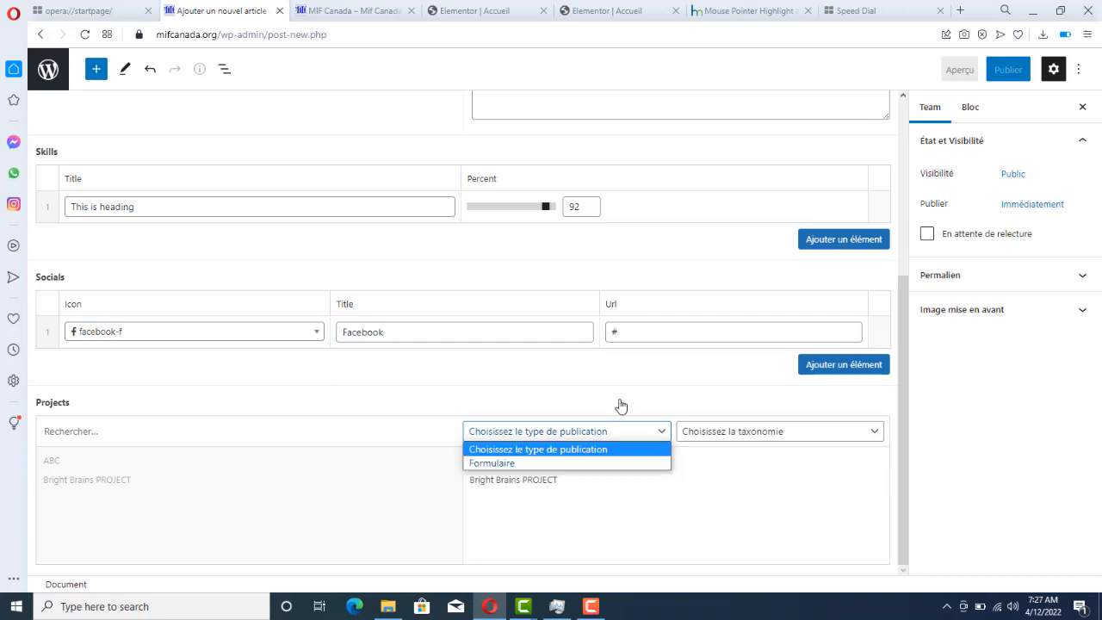
{"action": "left_click", "coordinate": [722, 441]}
{"action": "left_click", "coordinate": [735, 437]}
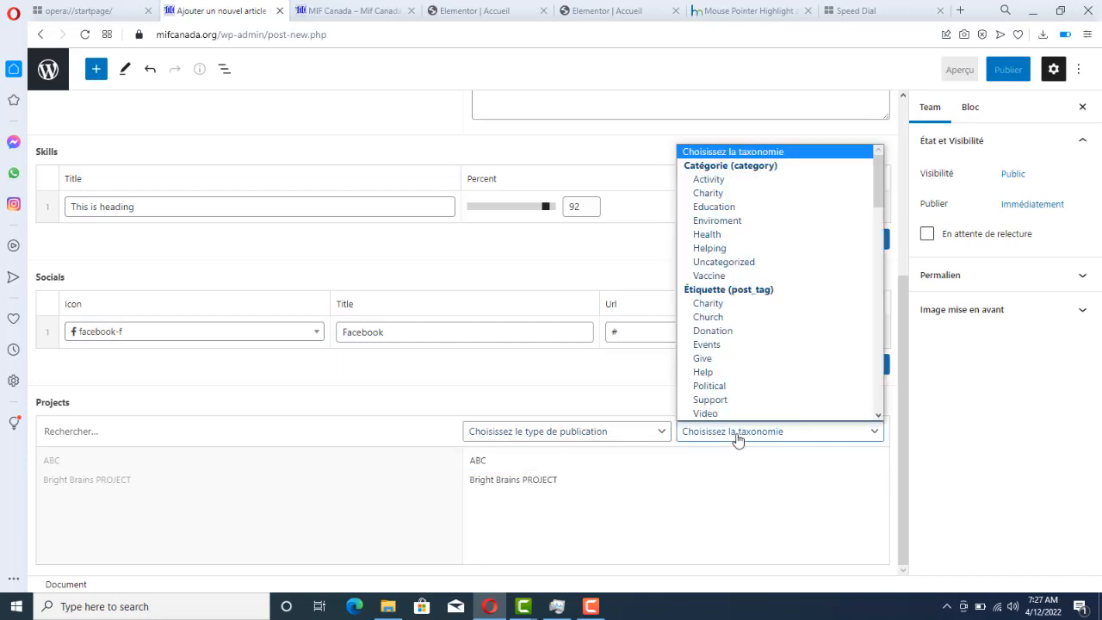
{"action": "left_click", "coordinate": [737, 438]}
{"action": "left_click", "coordinate": [736, 439]}
{"action": "left_click", "coordinate": [737, 438]}
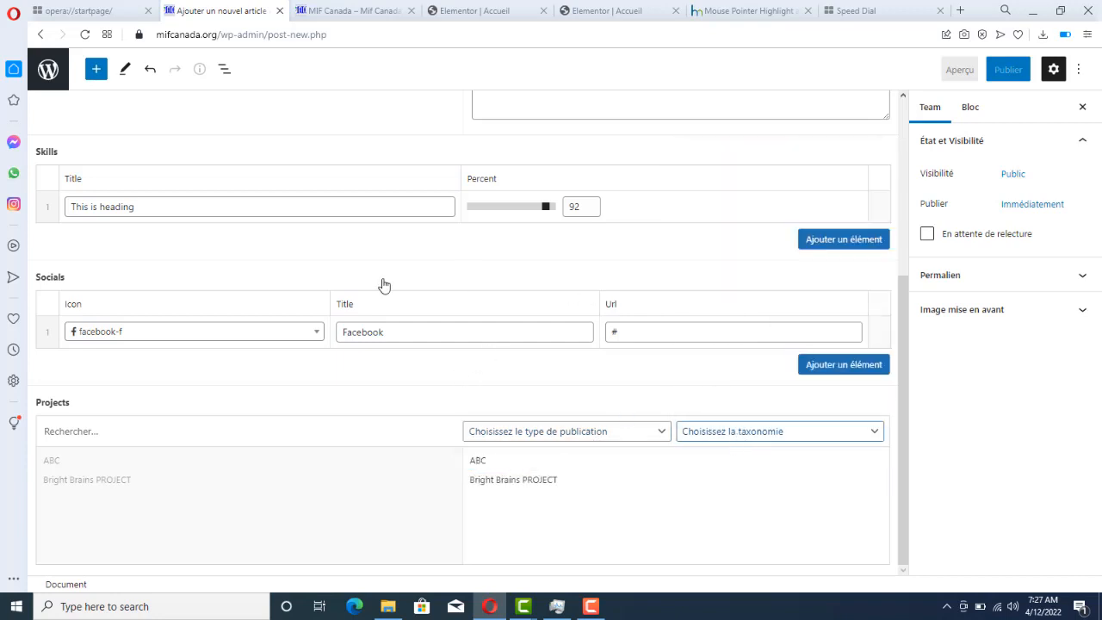
Step: Set the media library photo Capture-decran-2022-01-24-182911.png as the entry's featured image
{"action": "left_click_drag", "start_coordinate": [904, 369], "coordinate": [895, 200]}
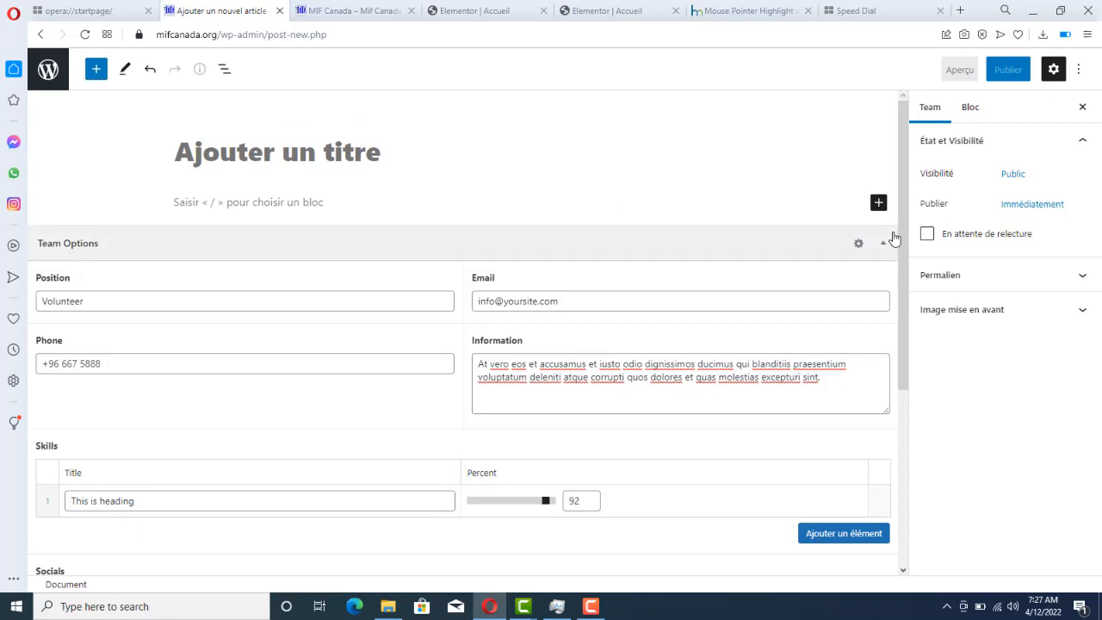
{"action": "left_click", "coordinate": [1031, 279]}
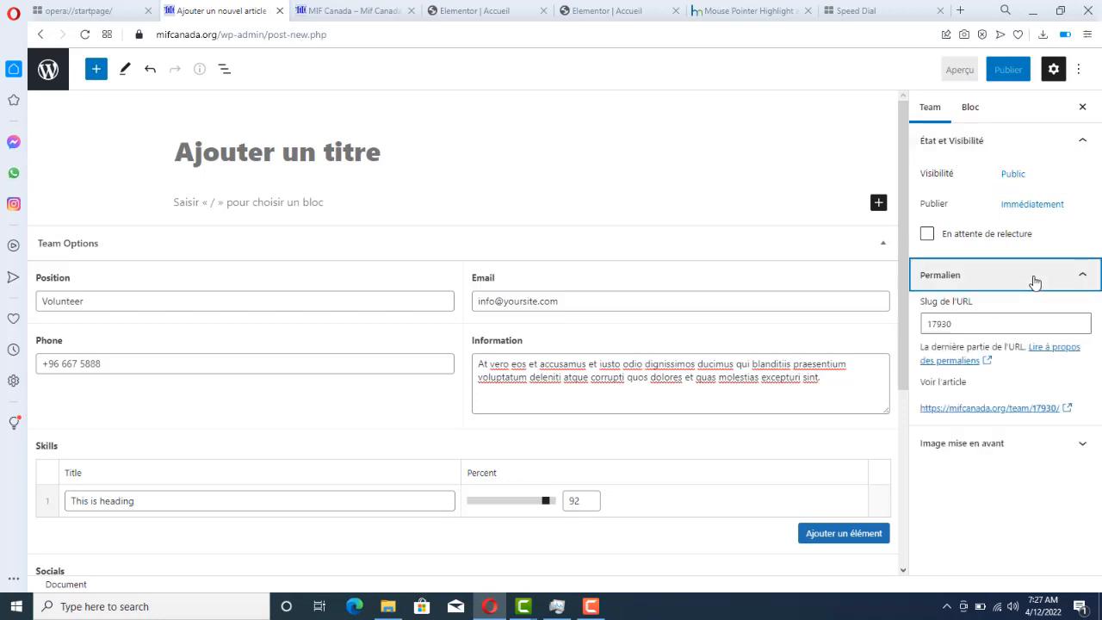
{"action": "left_click", "coordinate": [1081, 444]}
{"action": "left_click", "coordinate": [1012, 496]}
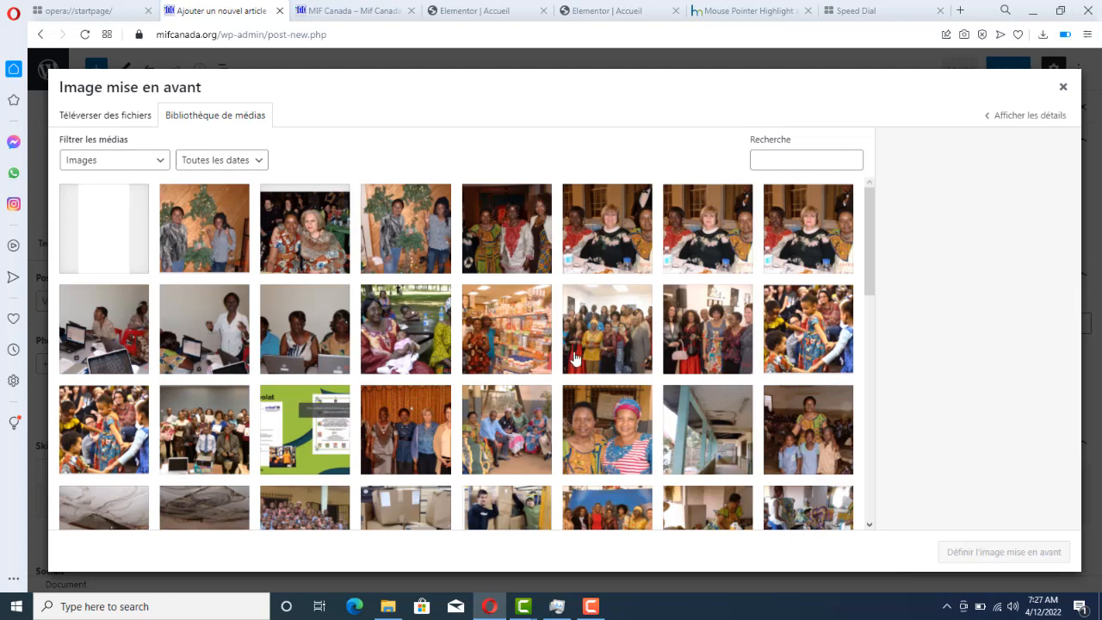
{"action": "left_click", "coordinate": [599, 447]}
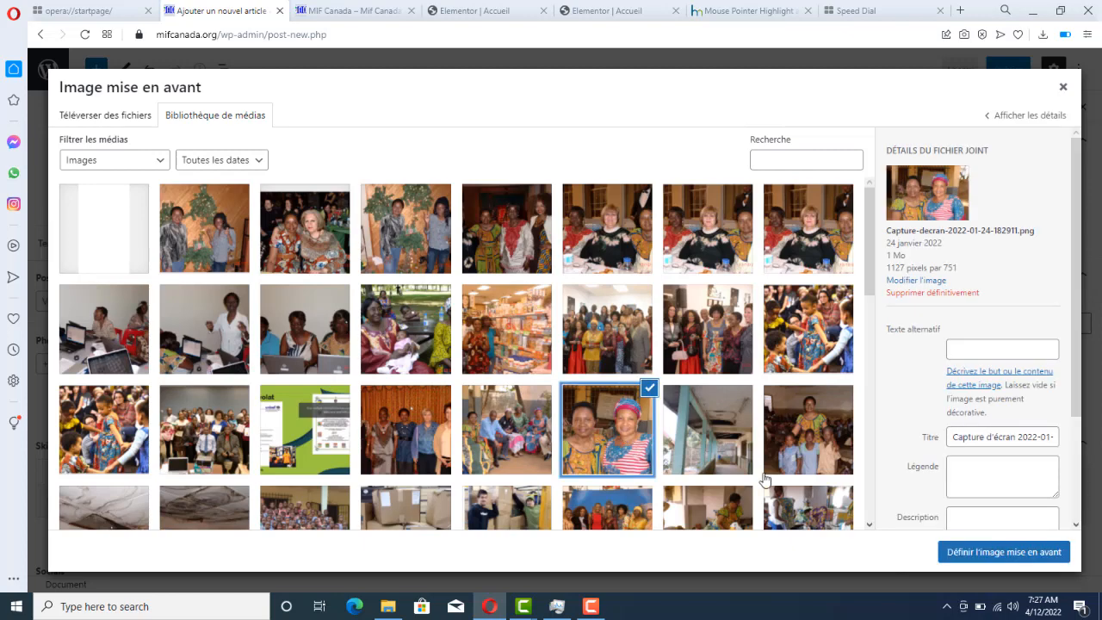
{"action": "left_click", "coordinate": [981, 552]}
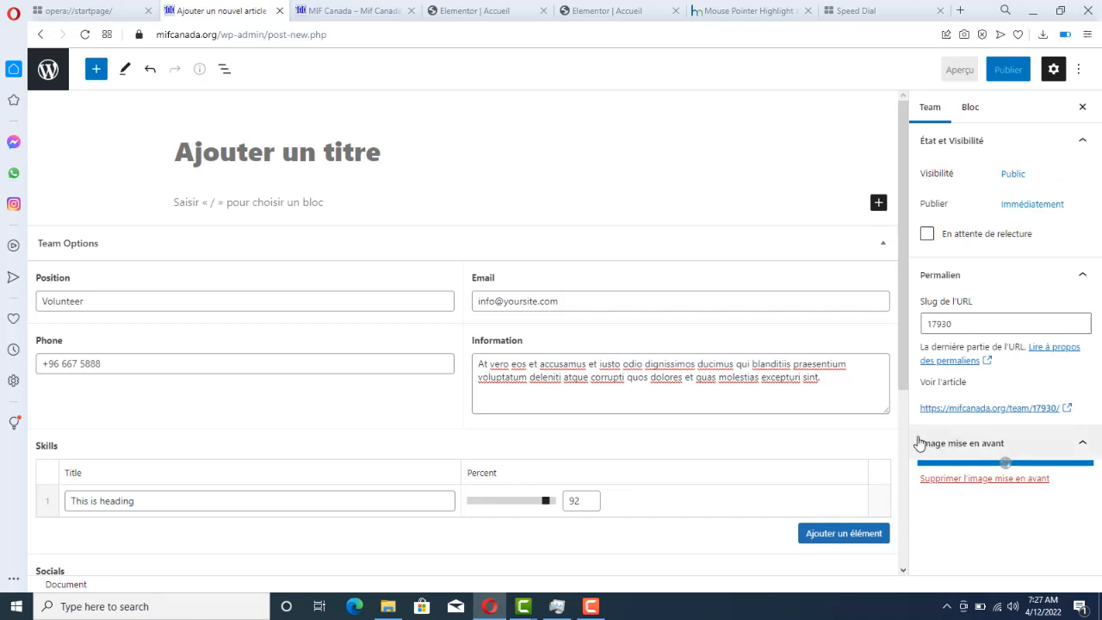
Step: Set the position to Founder and enter the team member's name as the title, correcting its spelling with the suggested first name
{"action": "double_click", "coordinate": [76, 297]}
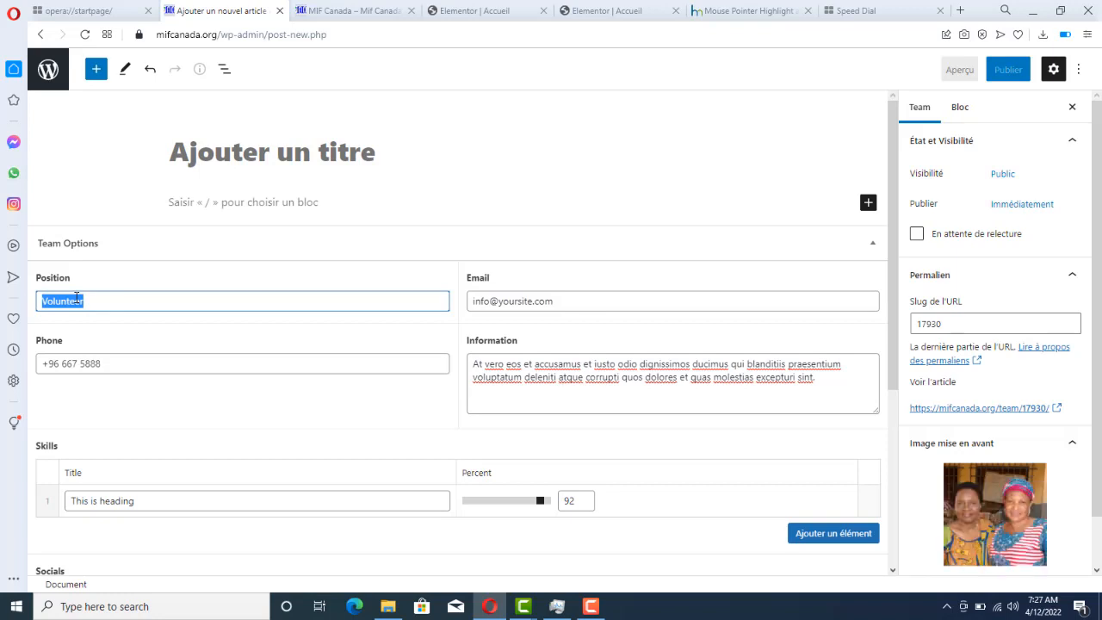
{"action": "type", "text": "F"}
{"action": "left_click", "coordinate": [248, 154]}
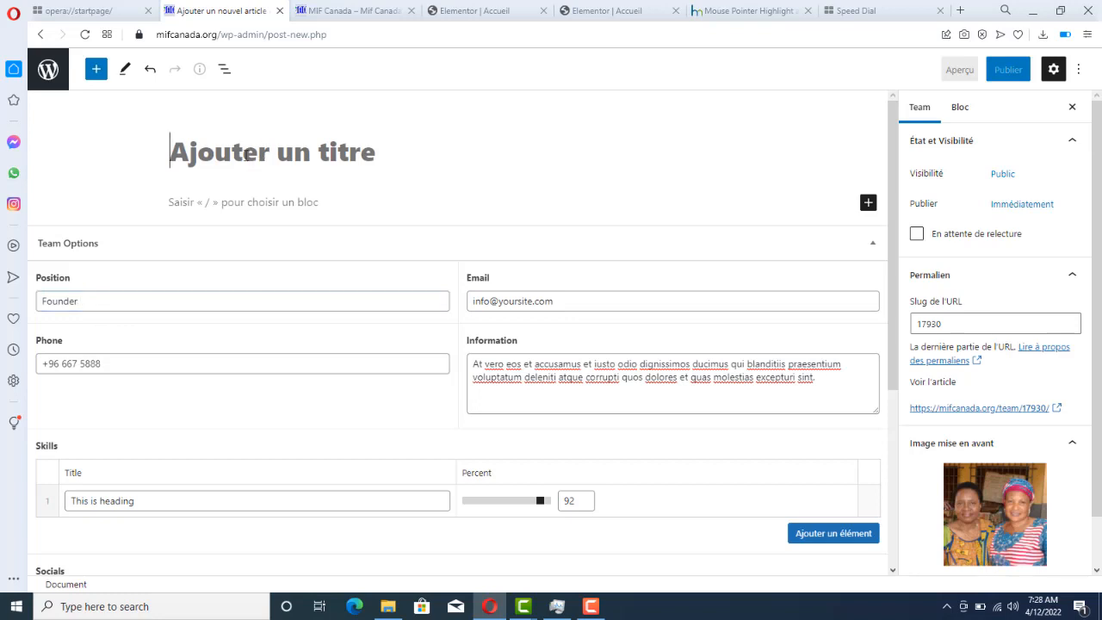
{"action": "type", "text": "M"}
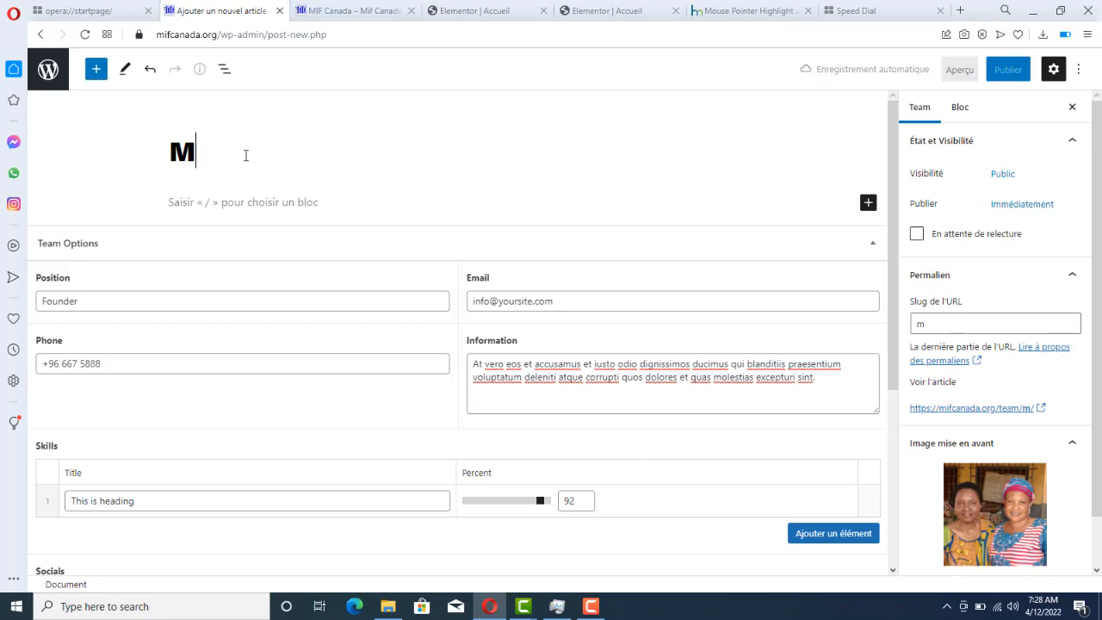
{"action": "type", "text": ". Jull"}
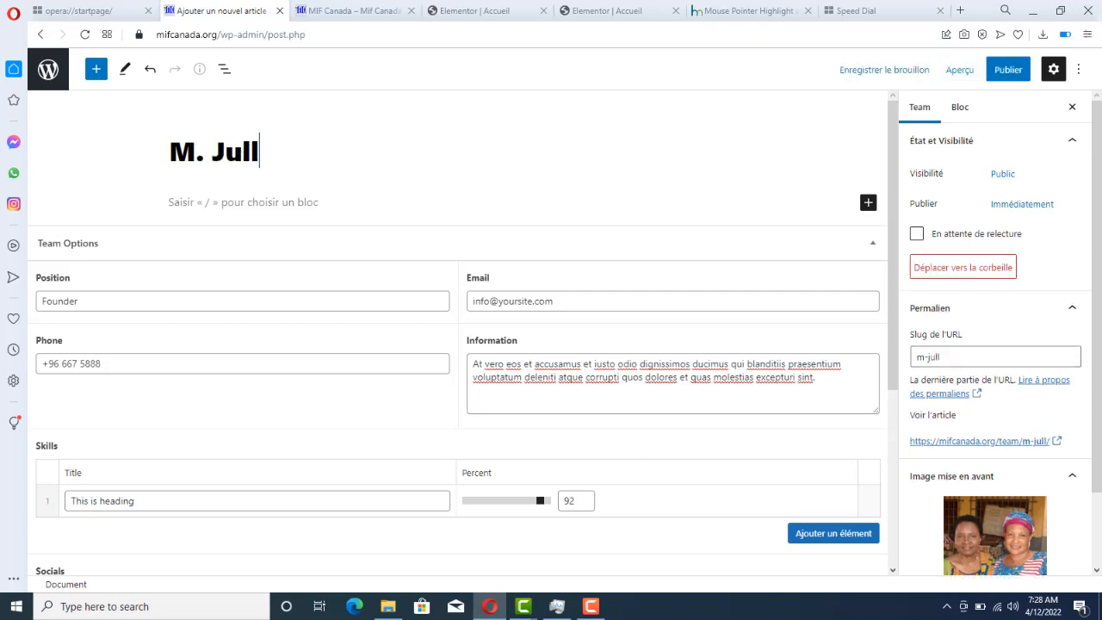
{"action": "type", "text": "ienne"}
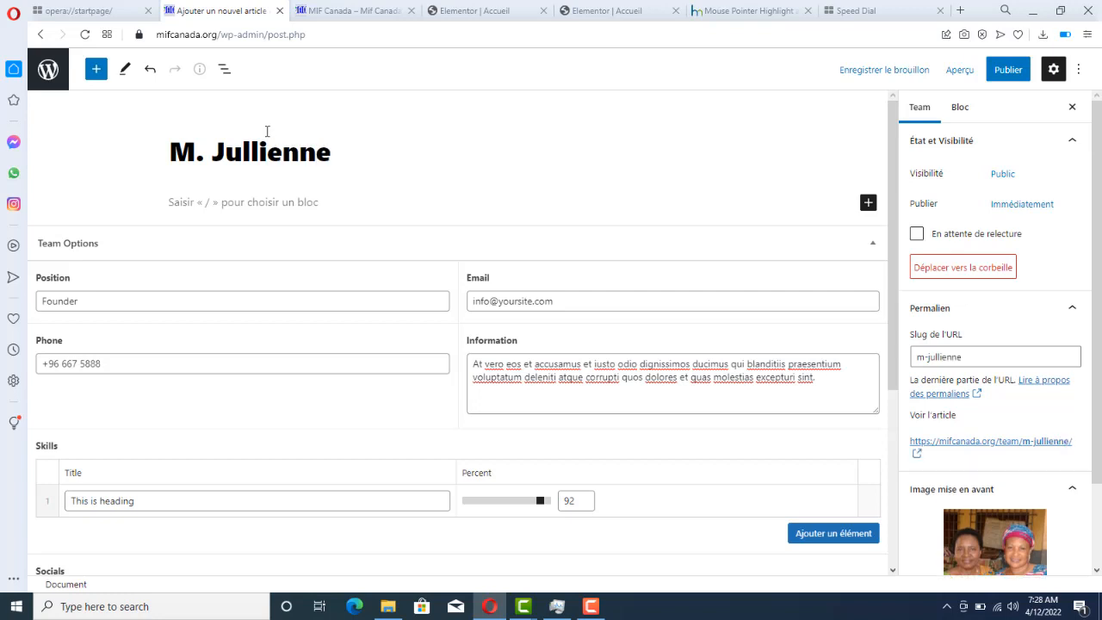
{"action": "right_click", "coordinate": [250, 151]}
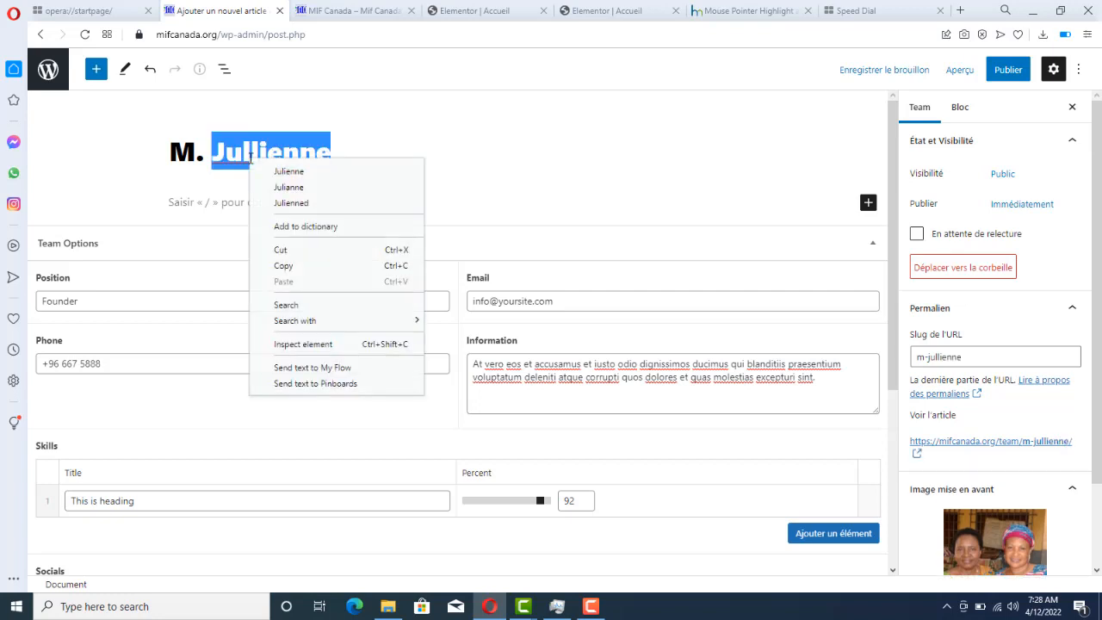
{"action": "left_click", "coordinate": [290, 167]}
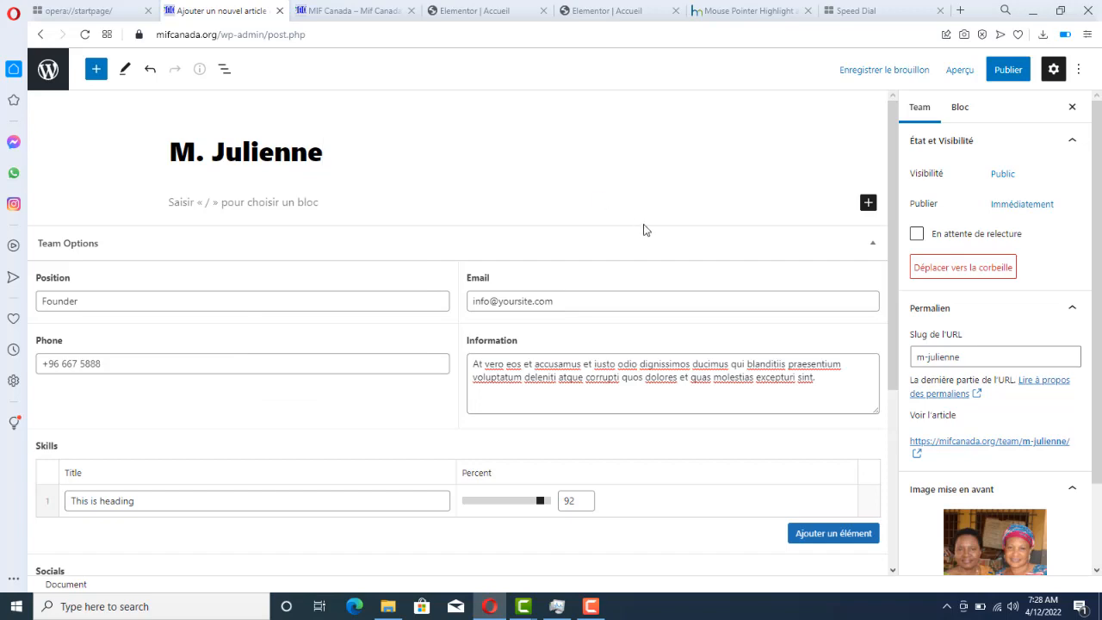
Step: Review the completed Team Options and publish the new Teams entry
{"action": "scroll", "coordinate": [893, 321], "scroll_direction": "down", "scroll_amount": 4}
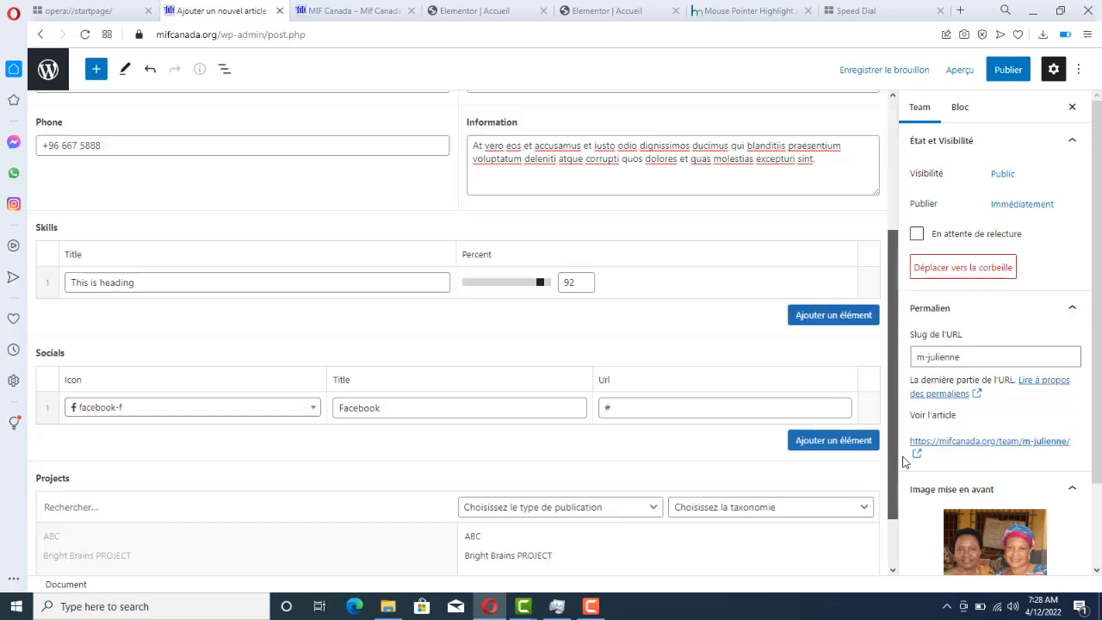
{"action": "scroll", "coordinate": [886, 383], "scroll_direction": "up", "scroll_amount": 2}
{"action": "scroll", "coordinate": [886, 383], "scroll_direction": "up", "scroll_amount": 3}
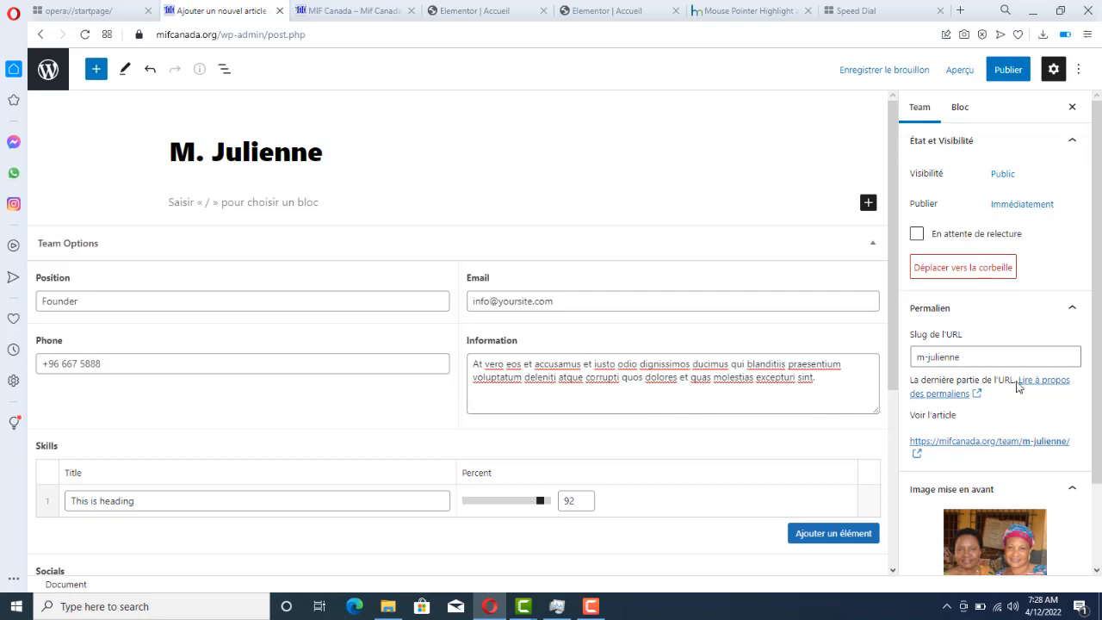
{"action": "left_click", "coordinate": [1001, 75]}
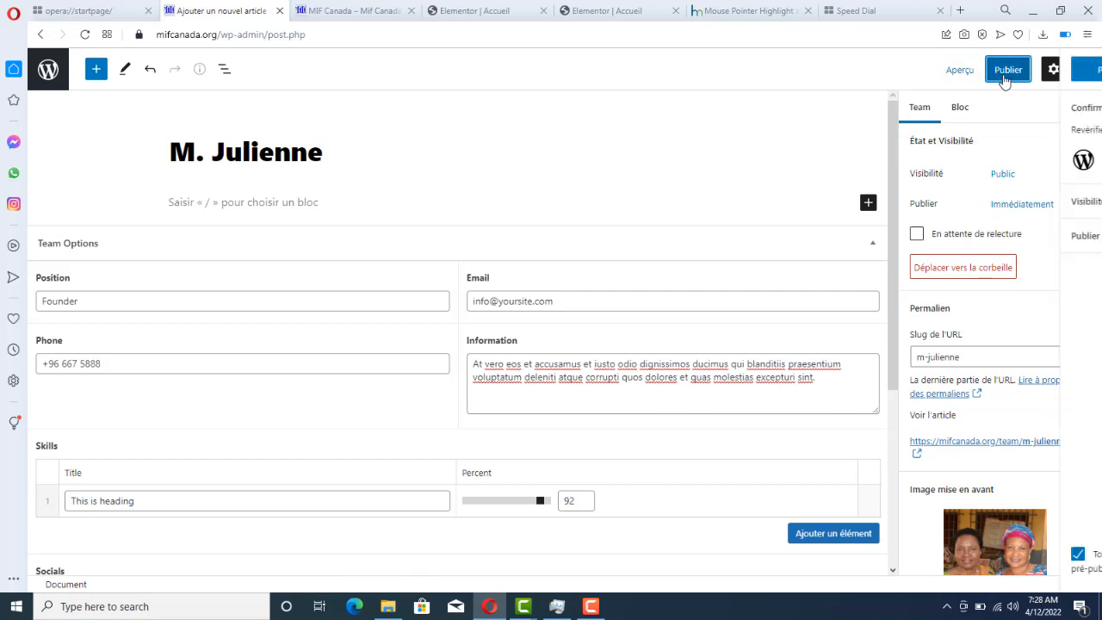
{"action": "left_click", "coordinate": [966, 78]}
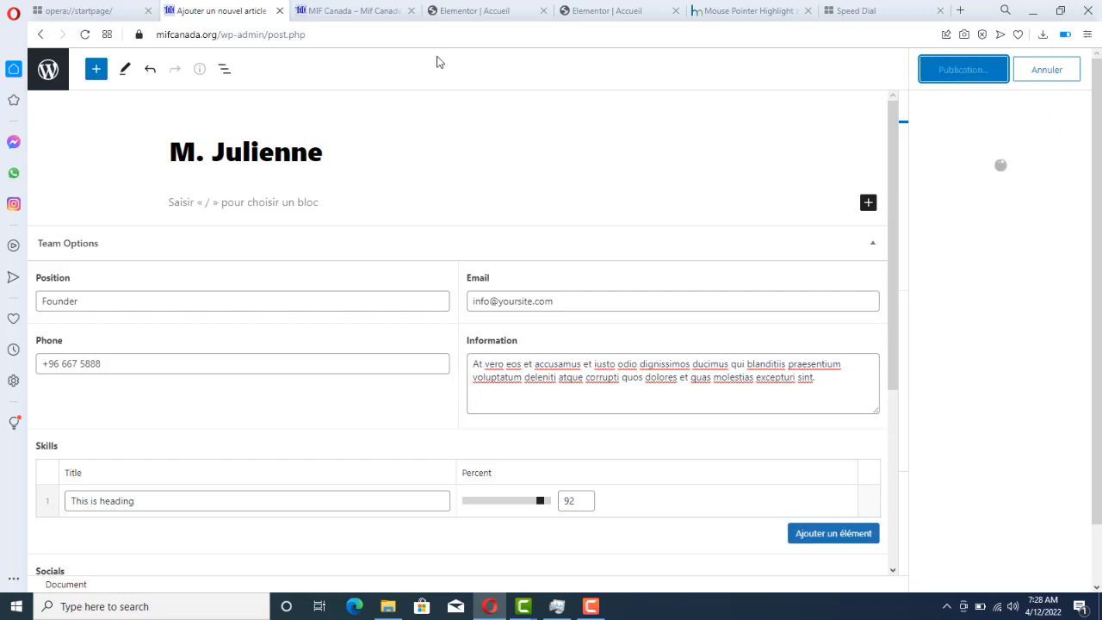
Step: Reload the MIF Canada home page and check the new member's card in the MIFCANADA BÉNÉVOLES section
{"action": "left_click", "coordinate": [352, 17]}
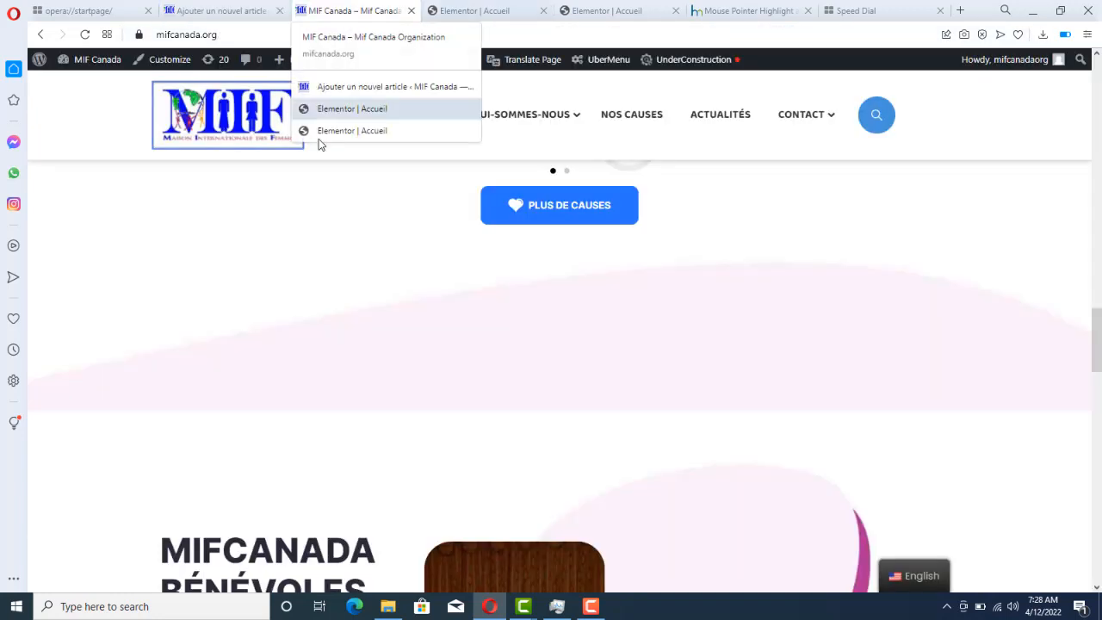
{"action": "left_click_drag", "start_coordinate": [1097, 332], "coordinate": [1099, 369]}
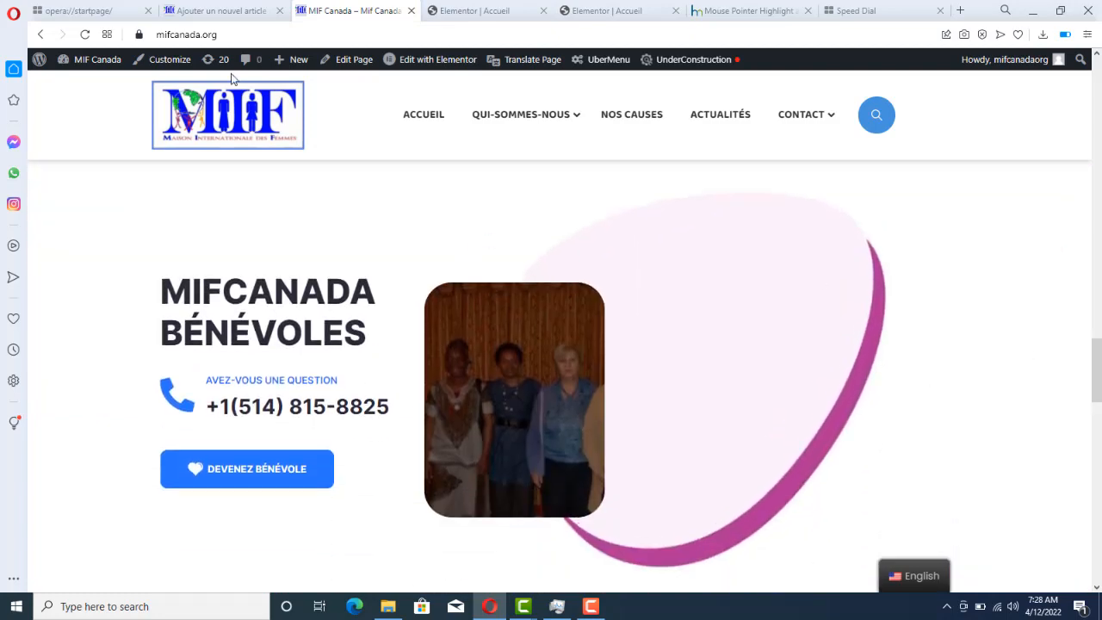
{"action": "left_click", "coordinate": [84, 34]}
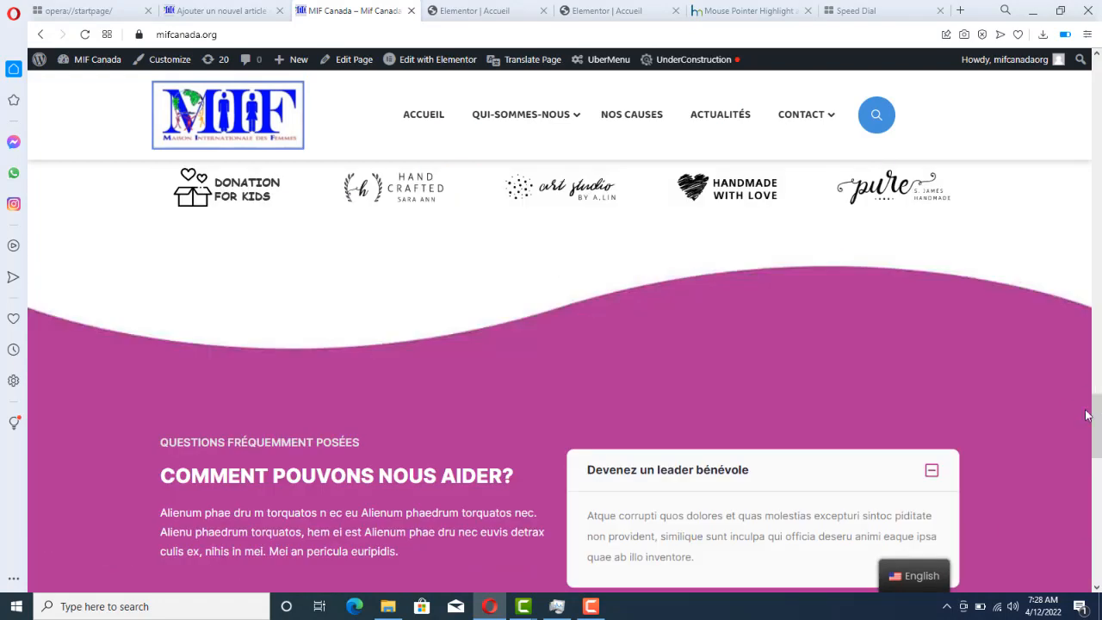
{"action": "left_click_drag", "start_coordinate": [1089, 415], "coordinate": [1093, 389]}
{"action": "mouse_move", "coordinate": [564, 353]}
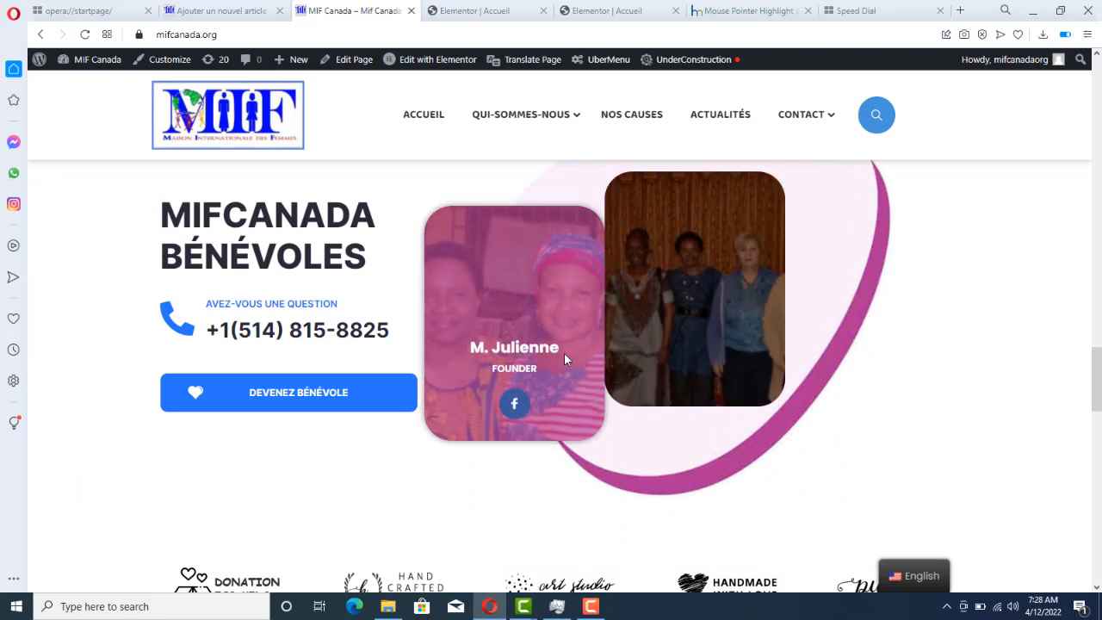
Step: Compare the new member's card and Founder position on the home page with the Teams entry and the volunteers section in the Elementor editor
{"action": "double_click", "coordinate": [518, 376]}
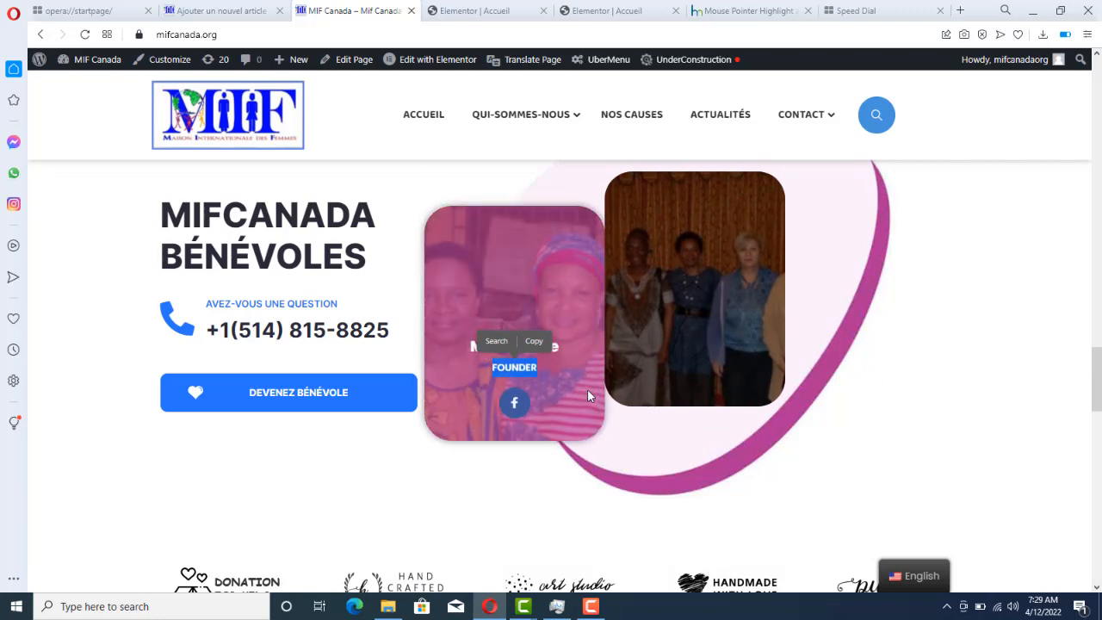
{"action": "left_click", "coordinate": [222, 10]}
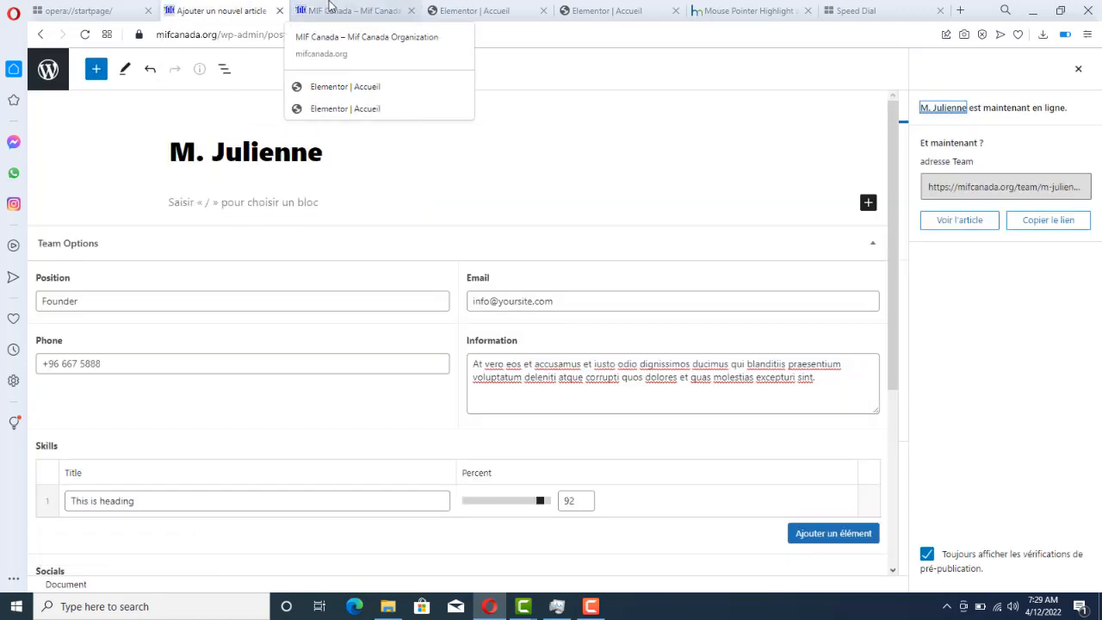
{"action": "left_click", "coordinate": [338, 8]}
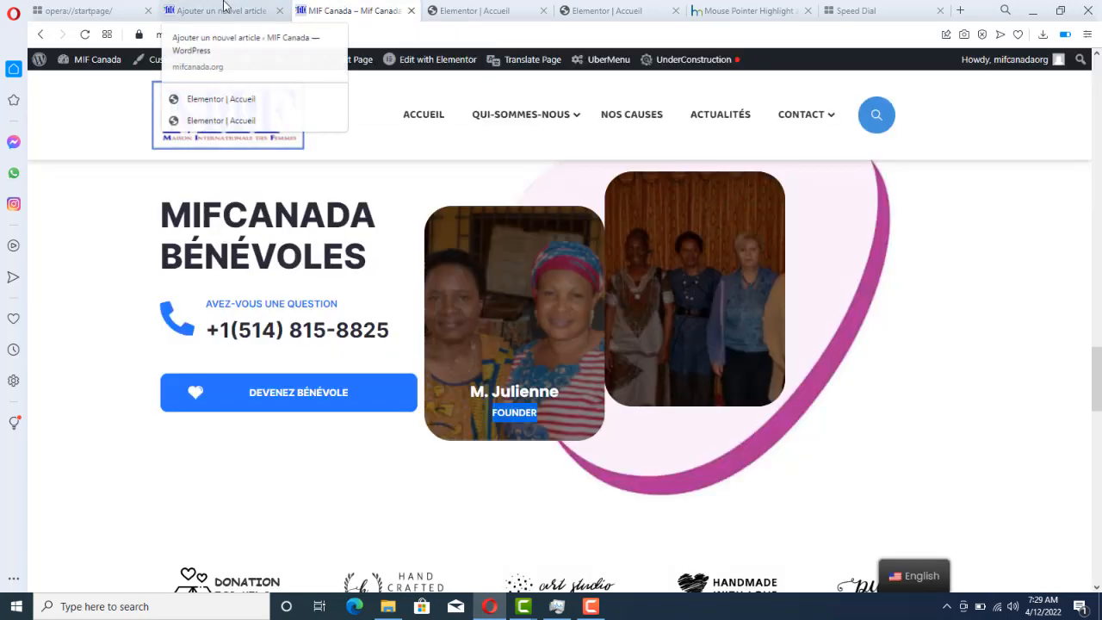
{"action": "mouse_move", "coordinate": [544, 308]}
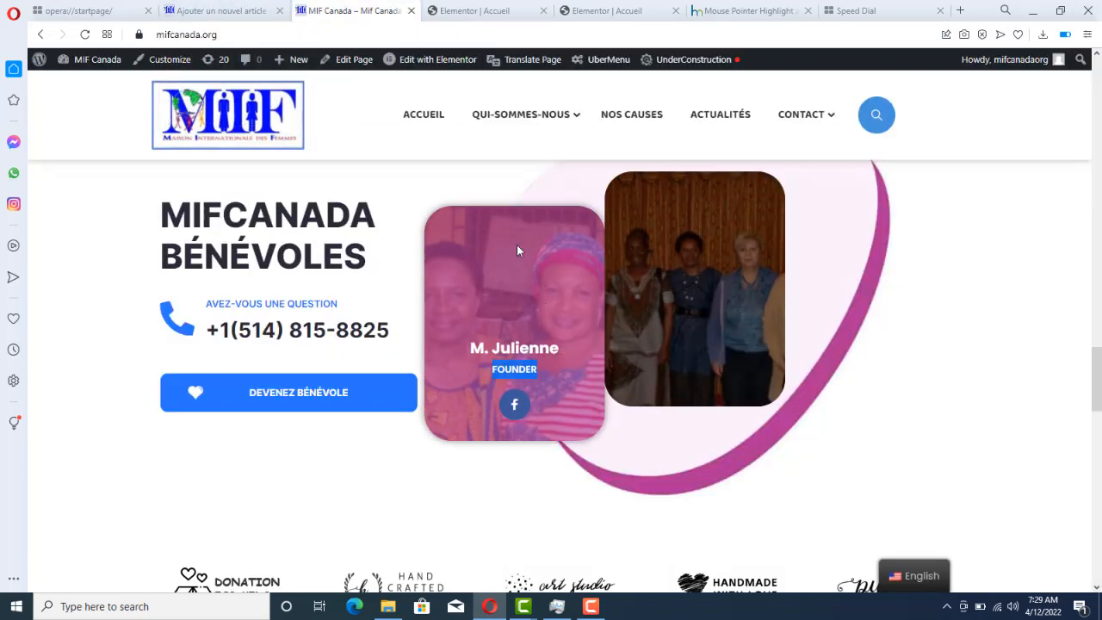
{"action": "left_click", "coordinate": [474, 8]}
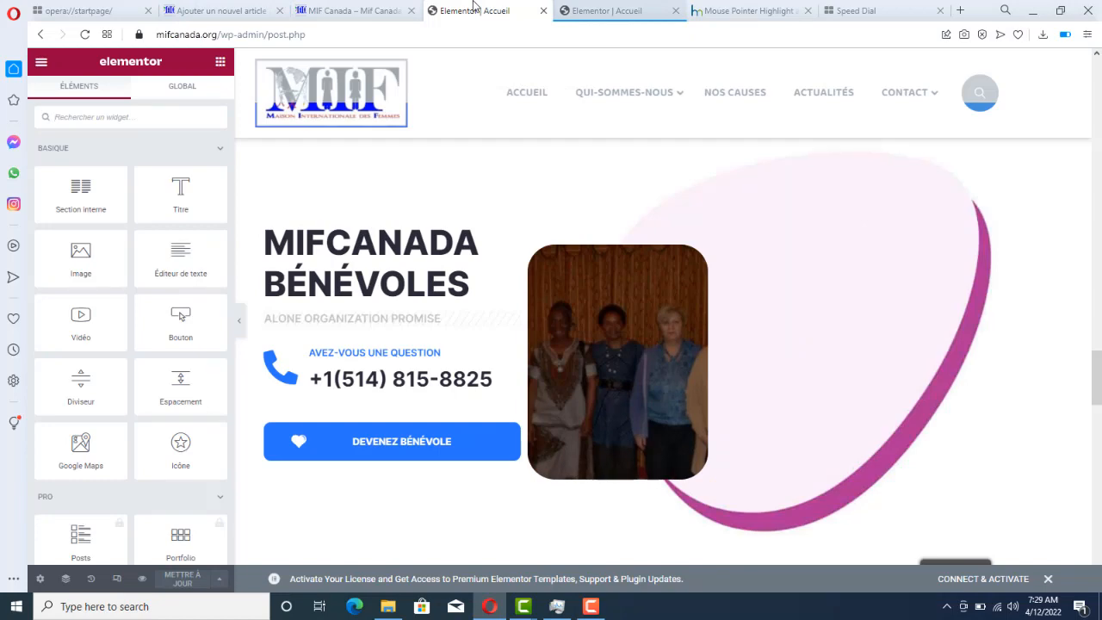
{"action": "left_click", "coordinate": [336, 7]}
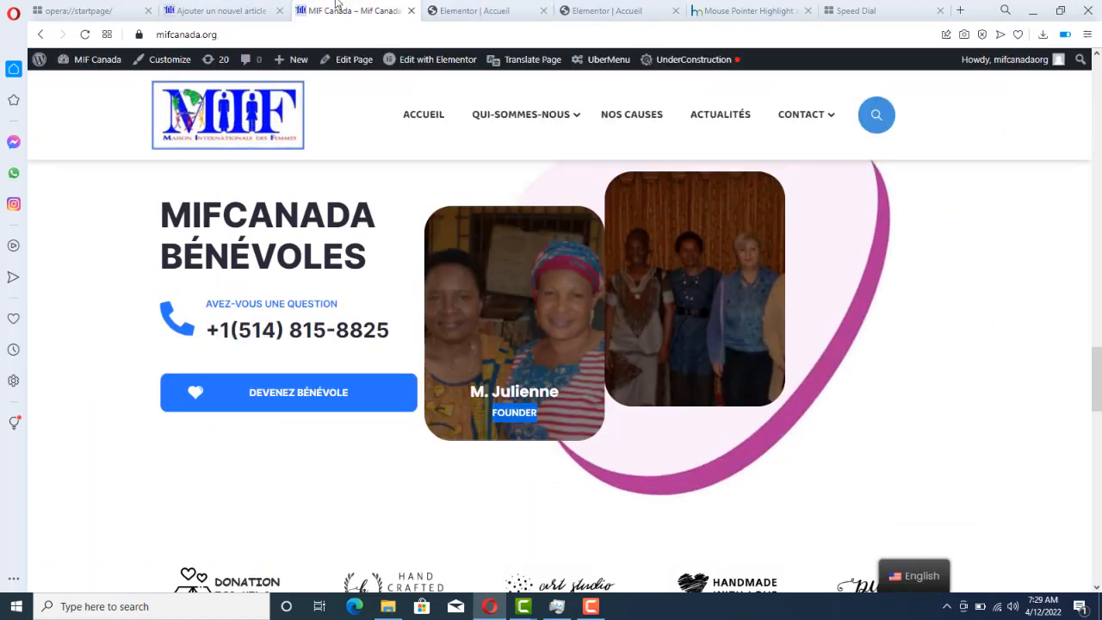
{"action": "left_click", "coordinate": [229, 9]}
{"action": "left_click", "coordinate": [332, 10]}
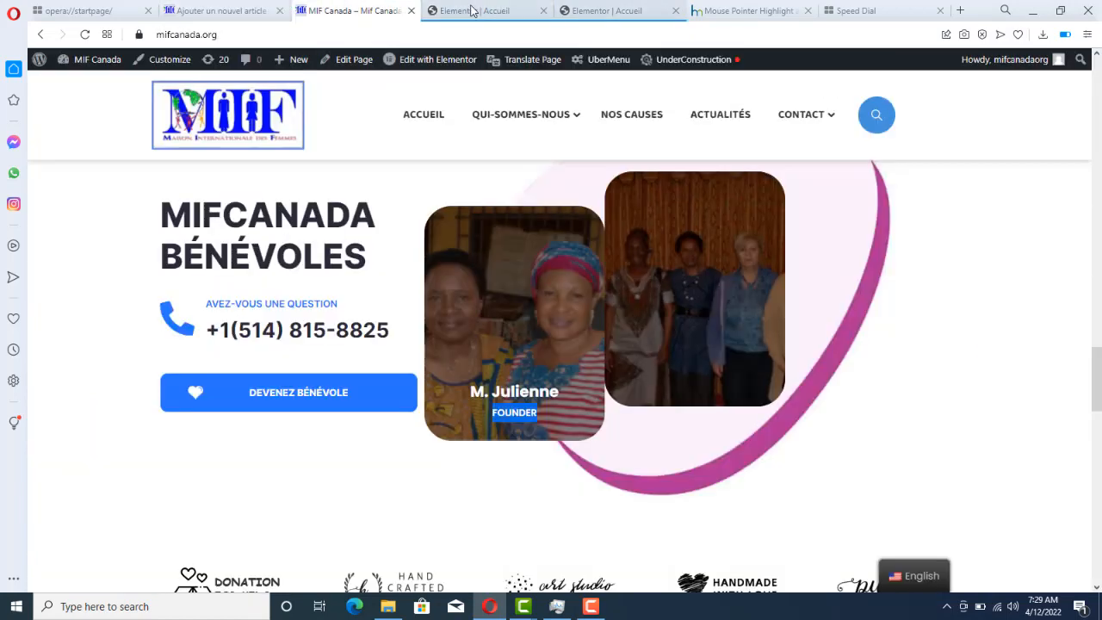
{"action": "left_click", "coordinate": [472, 11]}
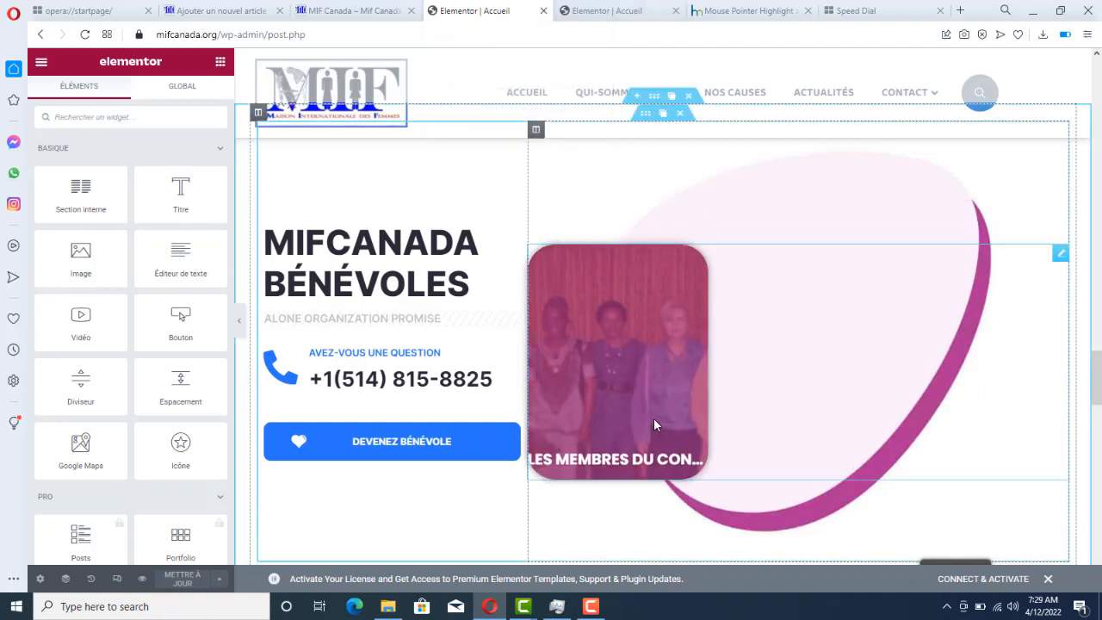